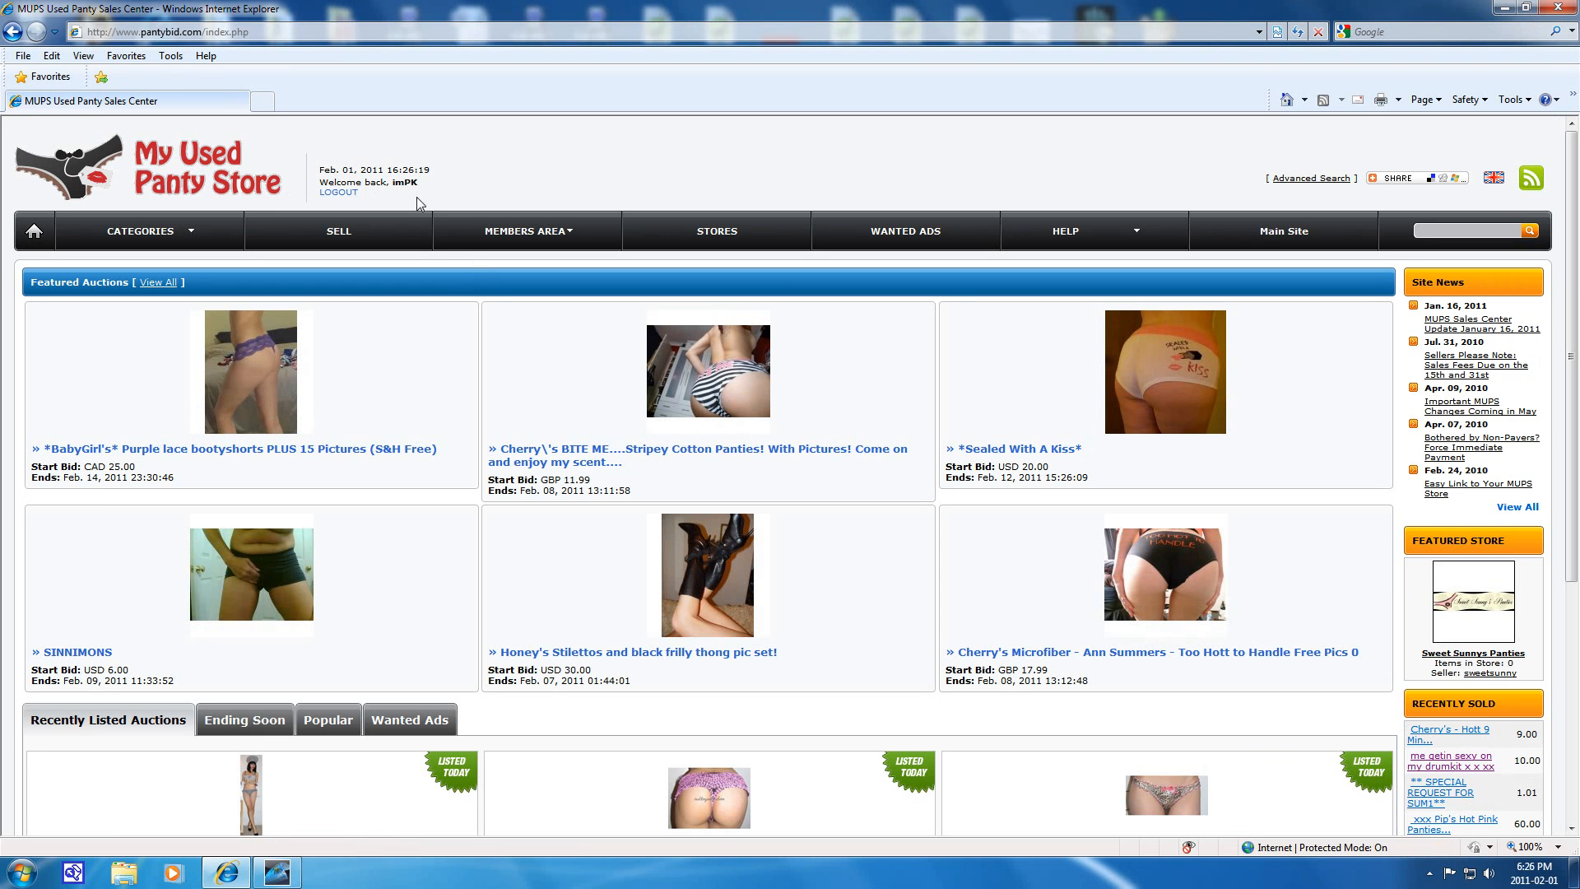
Open the members area and look over the account summary
left_click(519, 231)
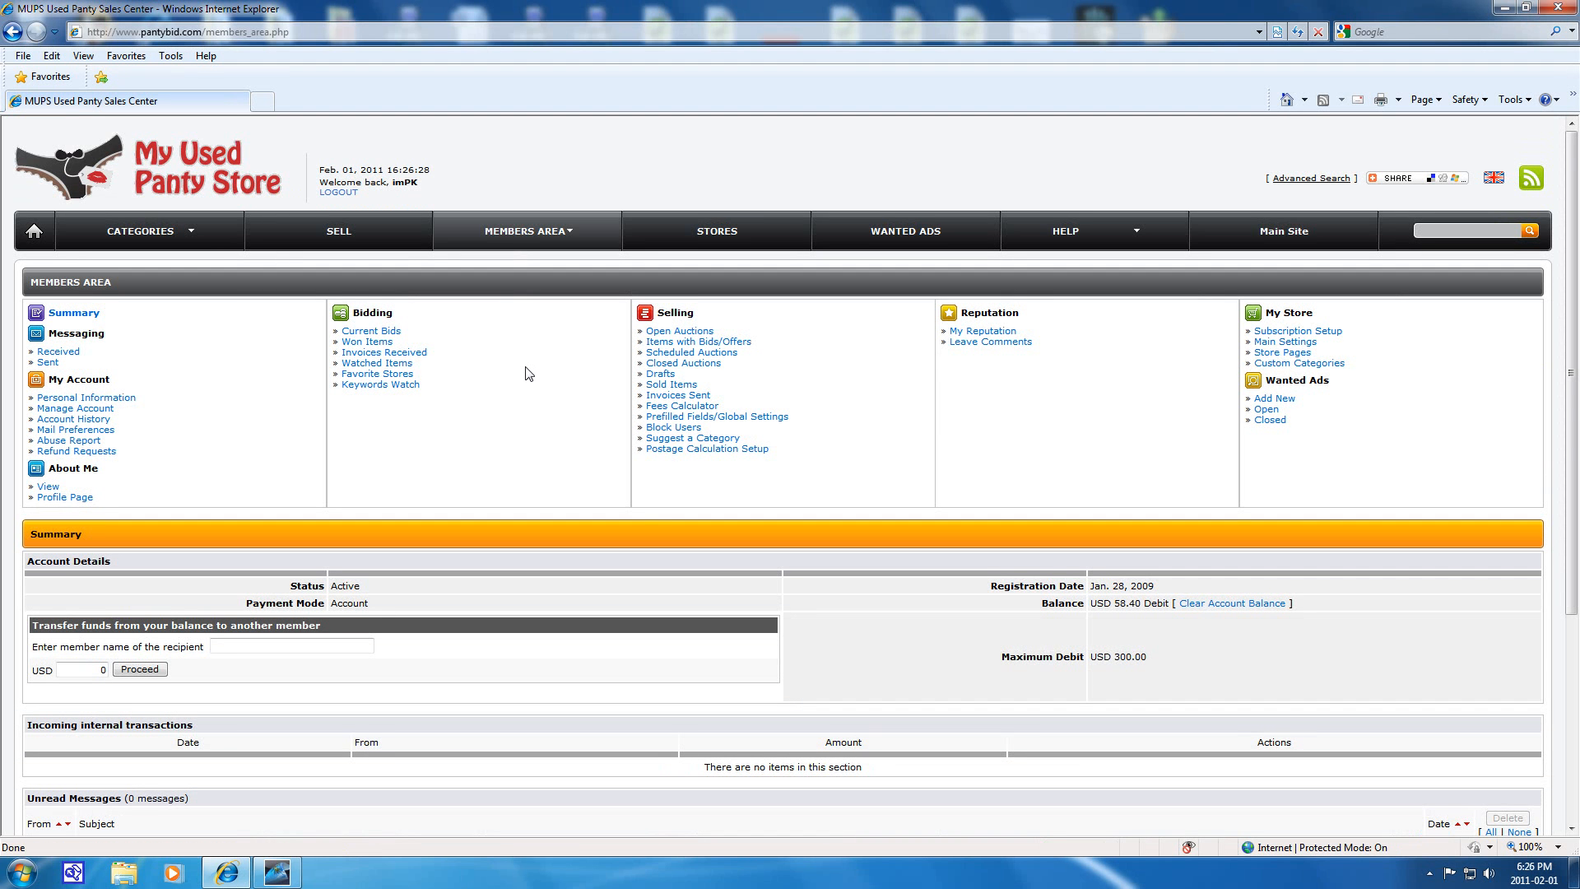
scroll(529, 374, "down", 2)
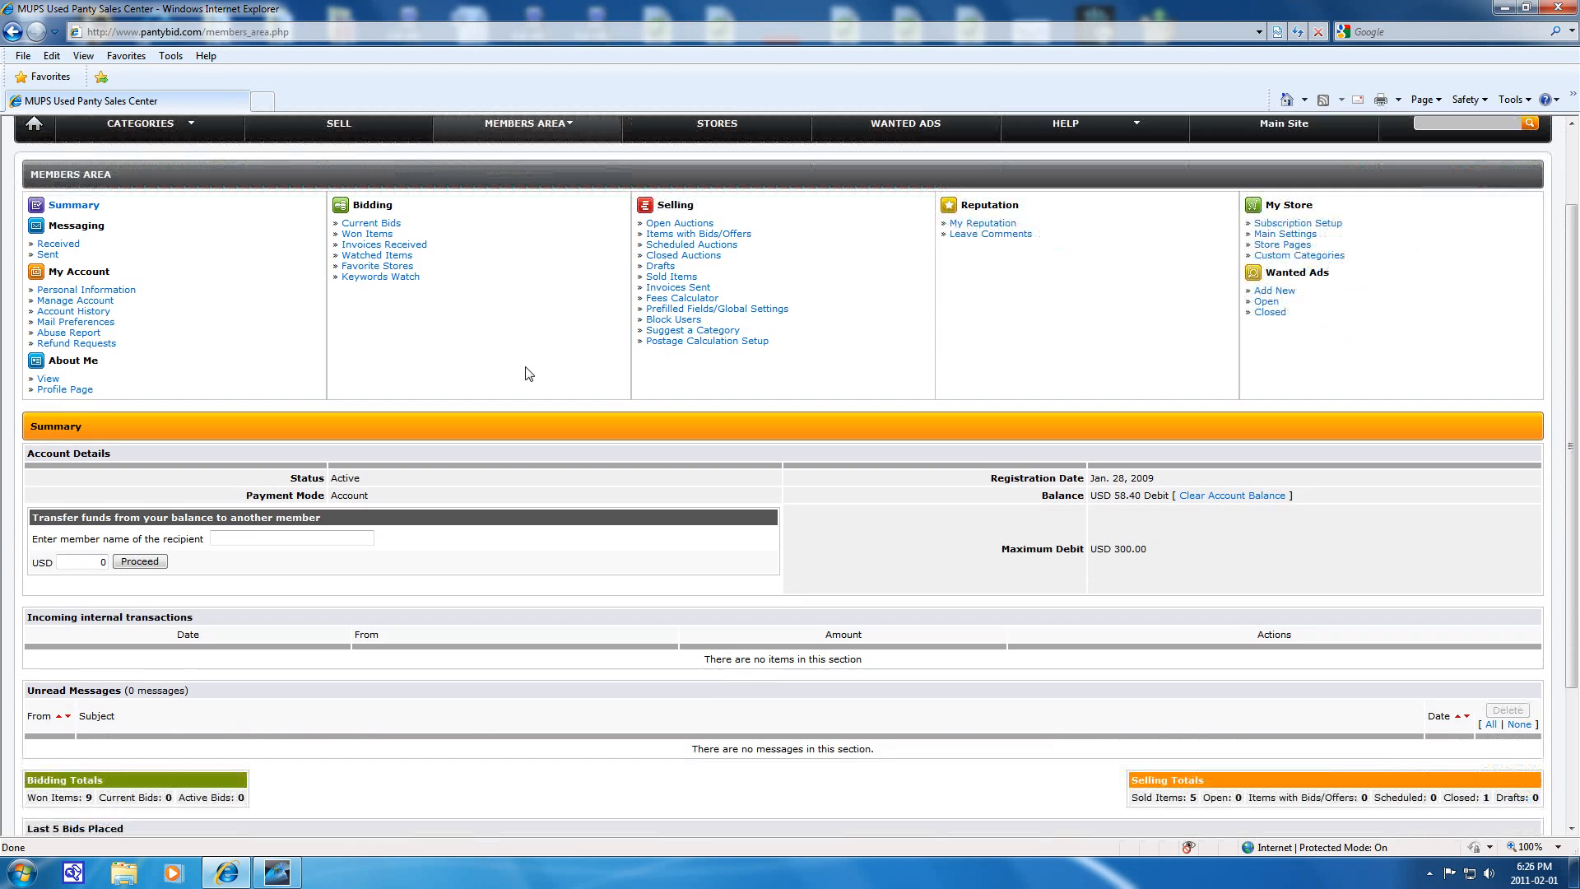
scroll(529, 375, "up", 2)
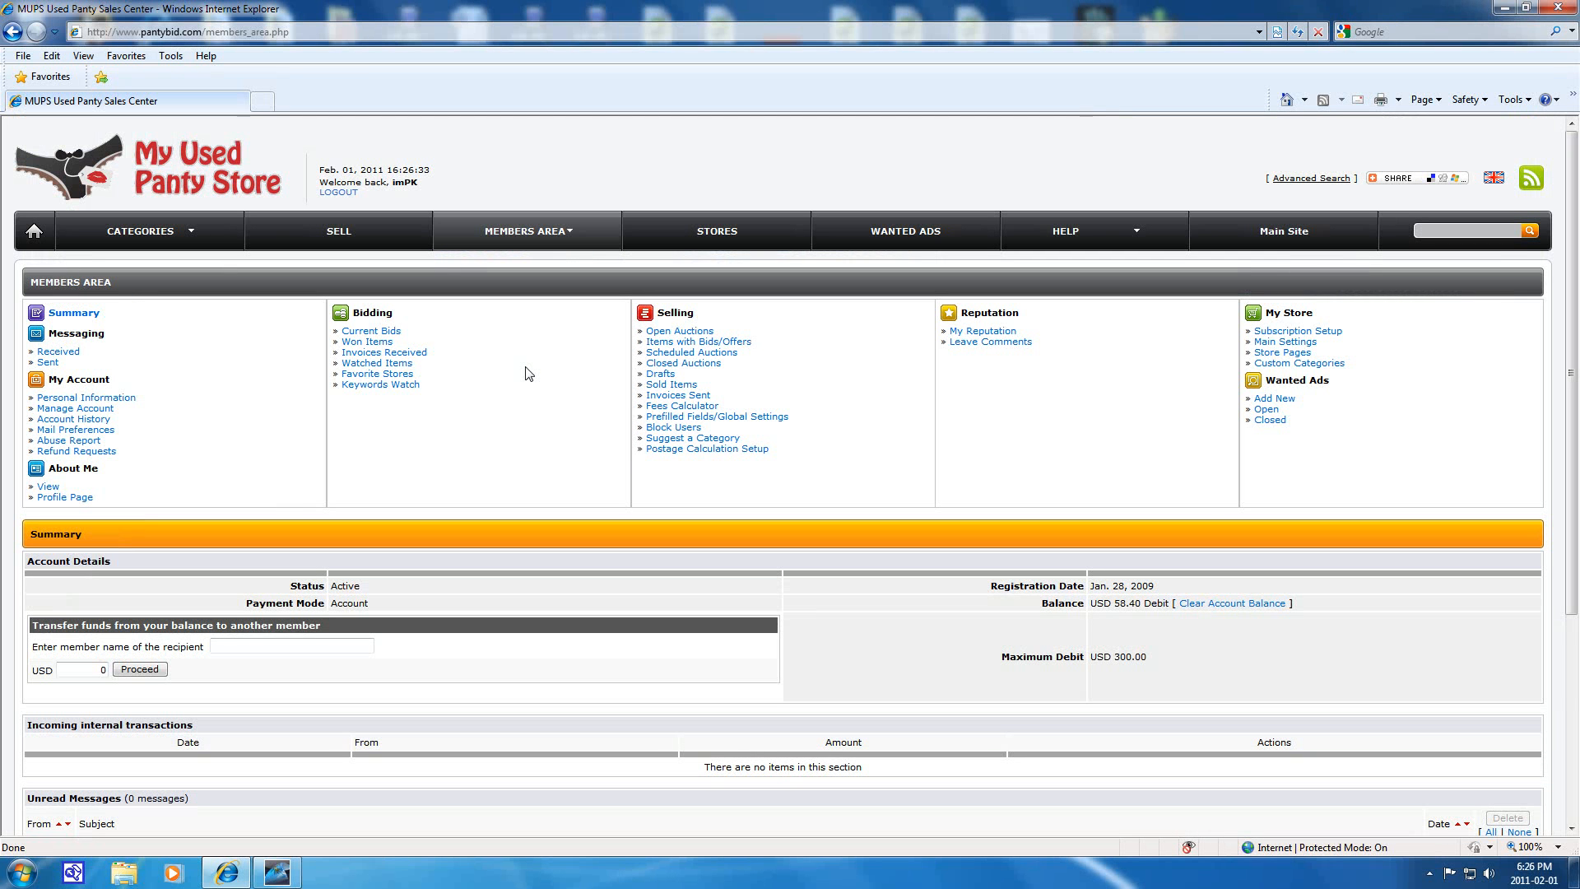
Open the personal information form, review the main, user account and direct payment details, and save it
left_click(122, 399)
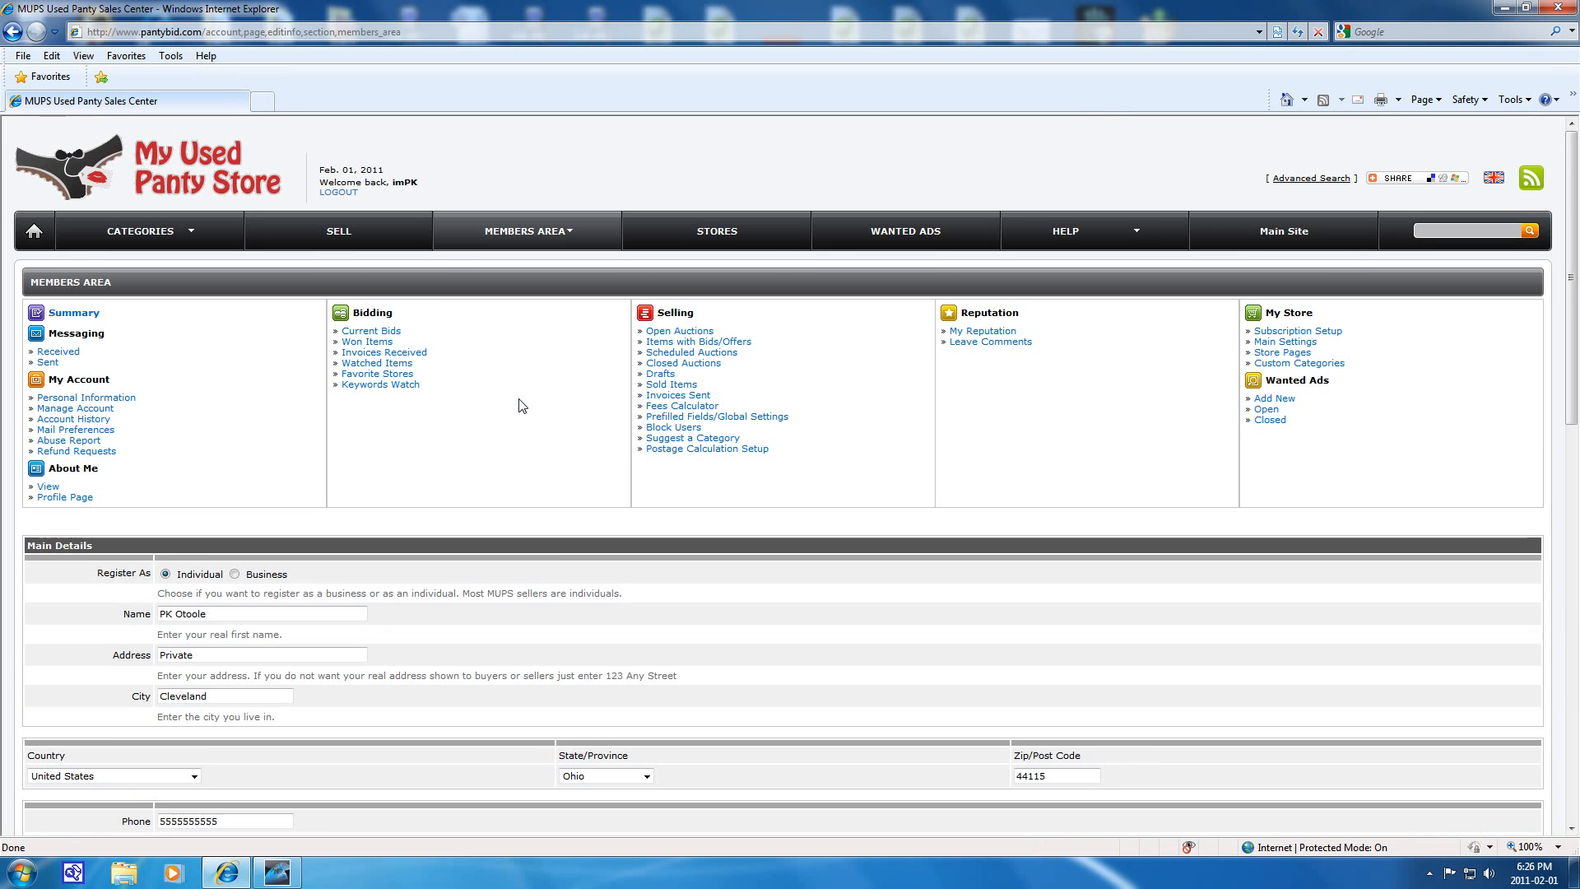
scroll(519, 405, "down", 4)
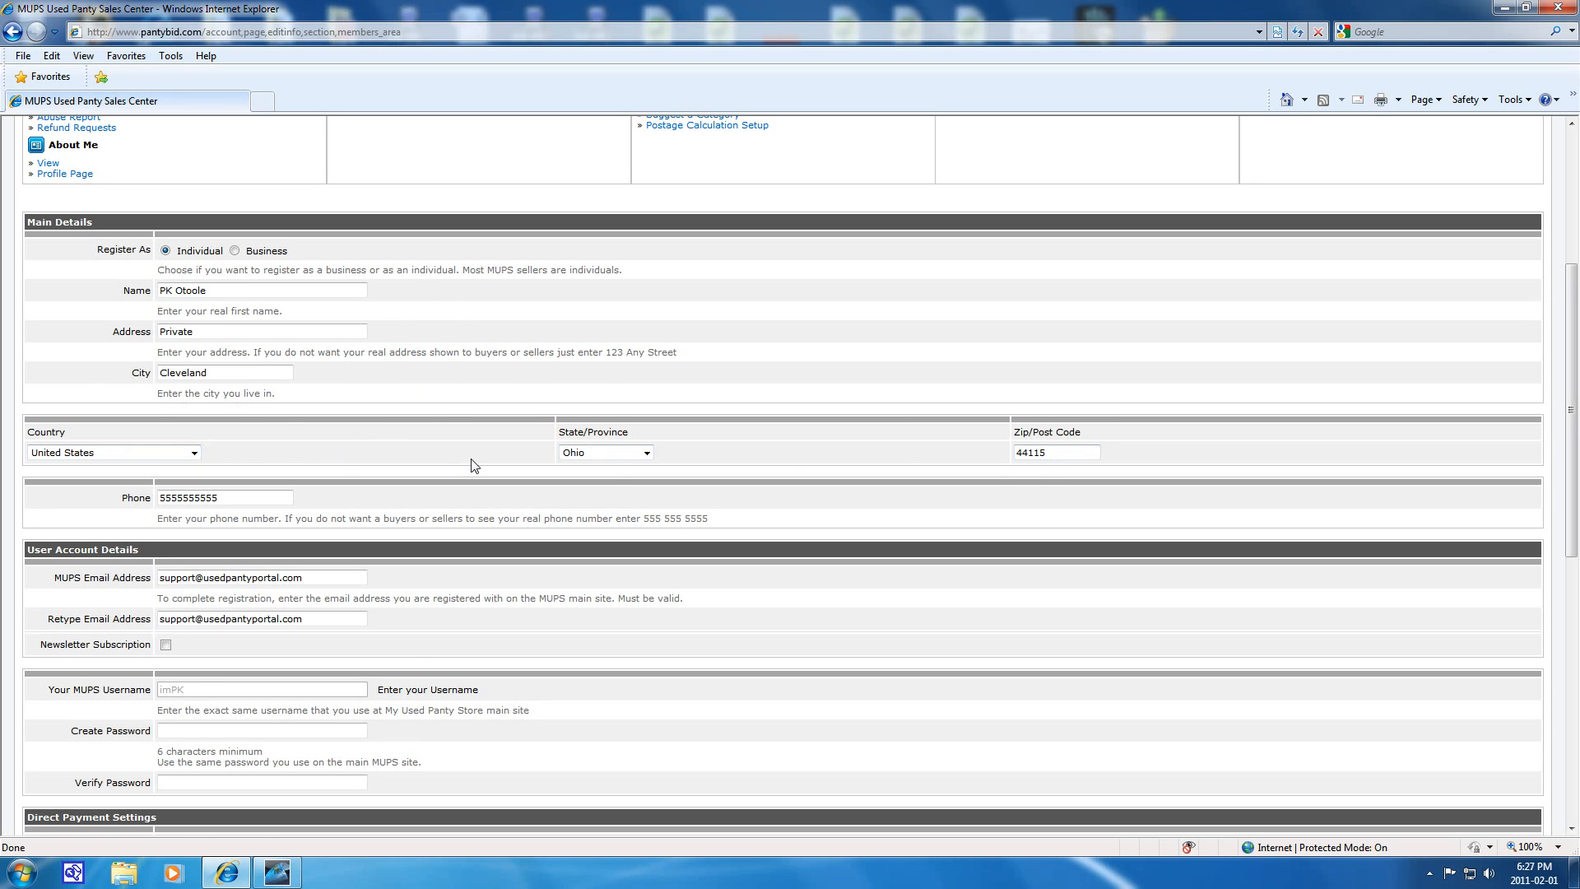
scroll(458, 466, "down", 2)
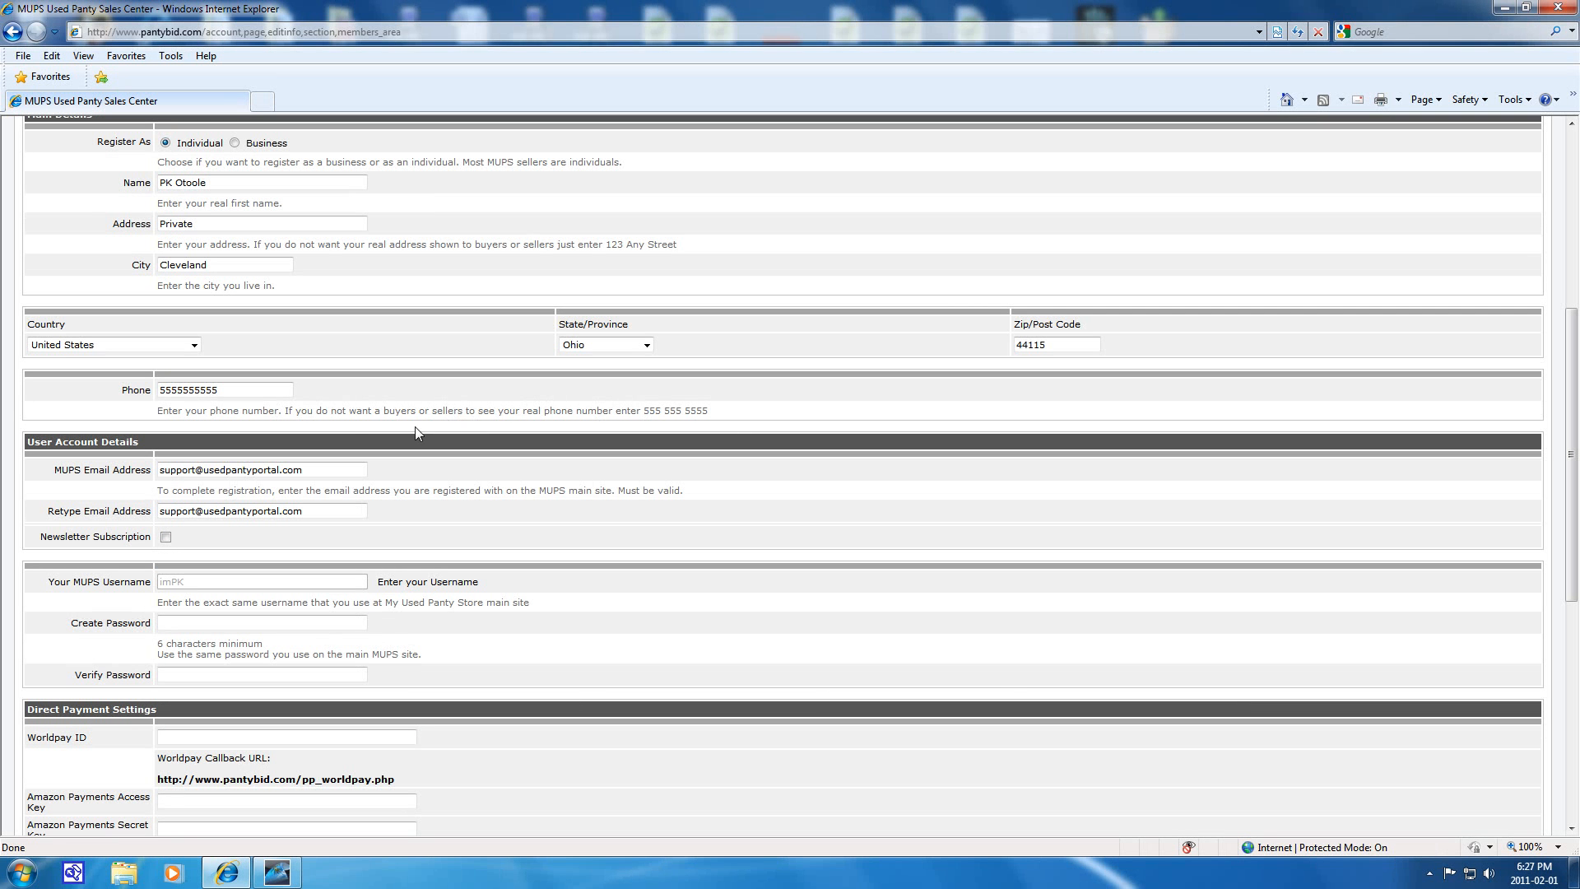
scroll(461, 440, "down", 3)
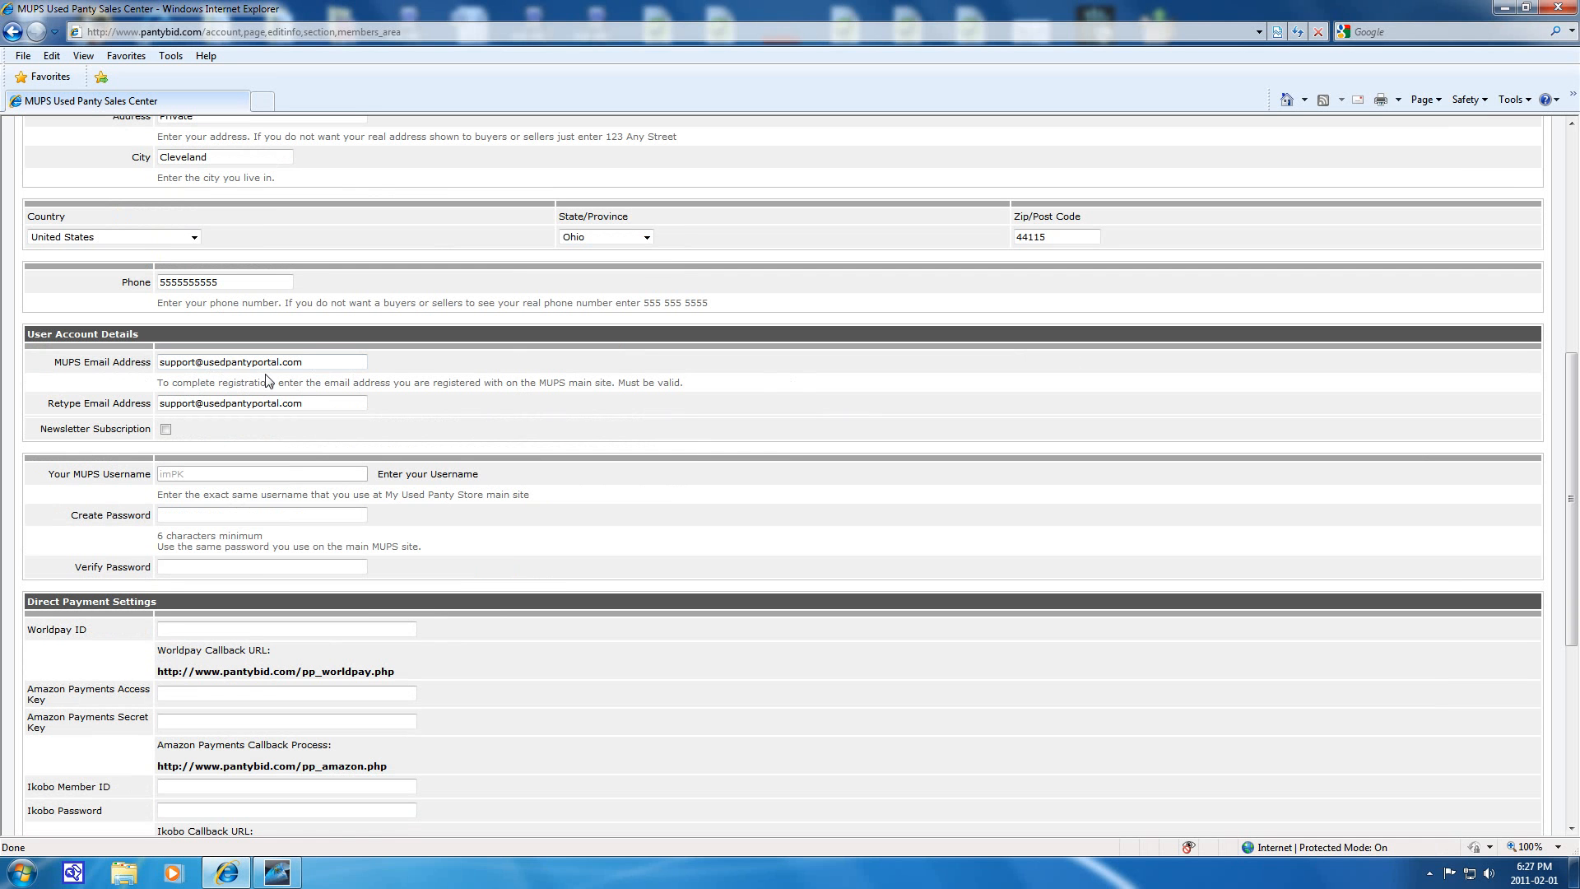
scroll(606, 406, "down", 3)
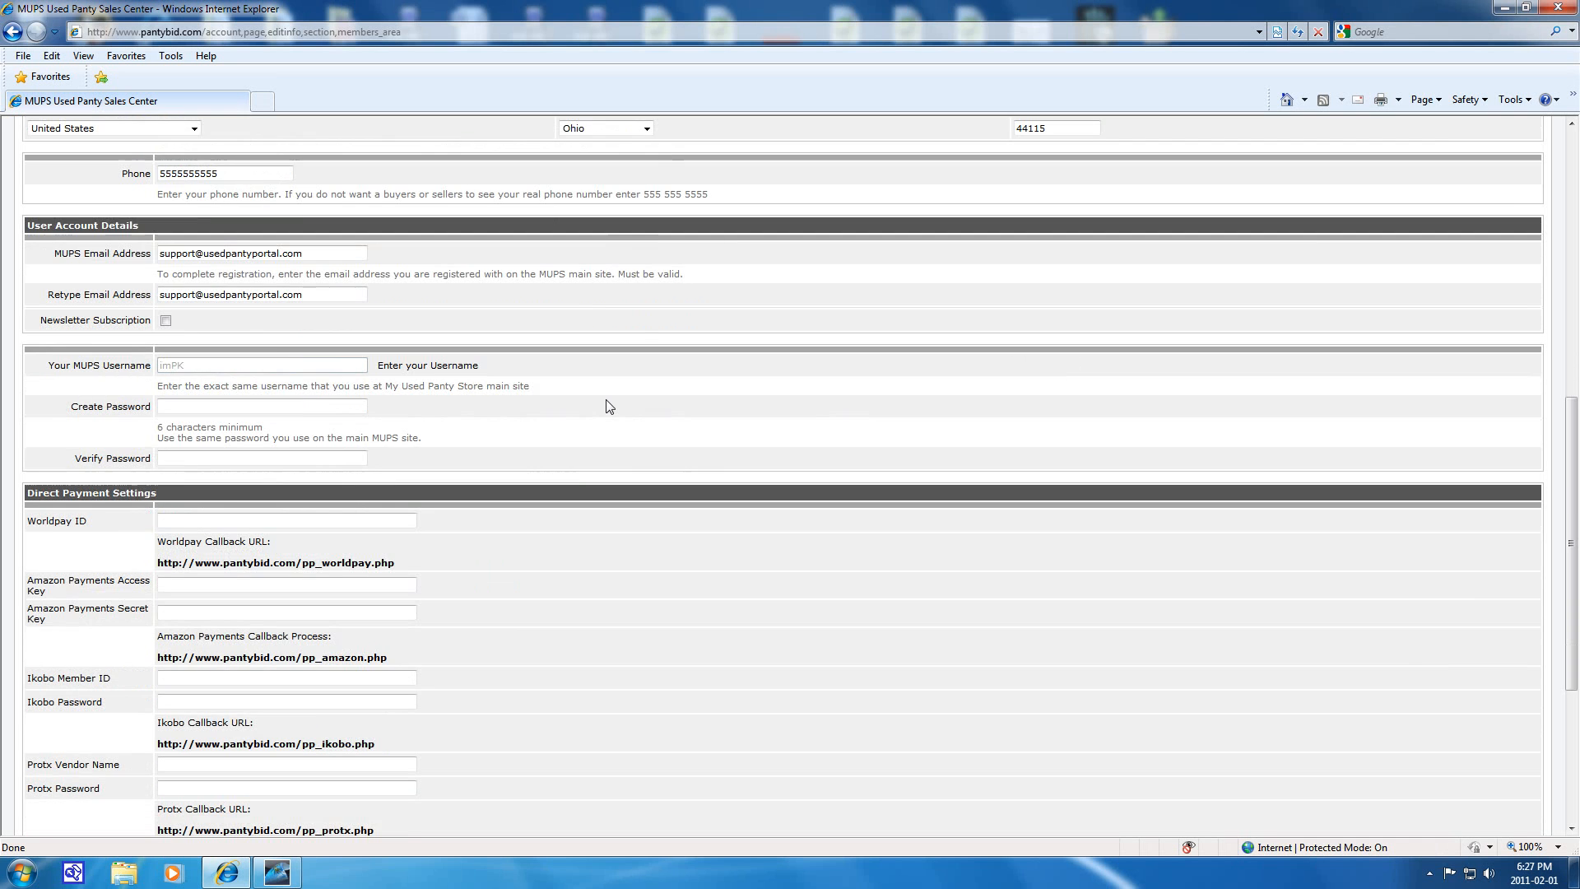
scroll(607, 406, "down", 3)
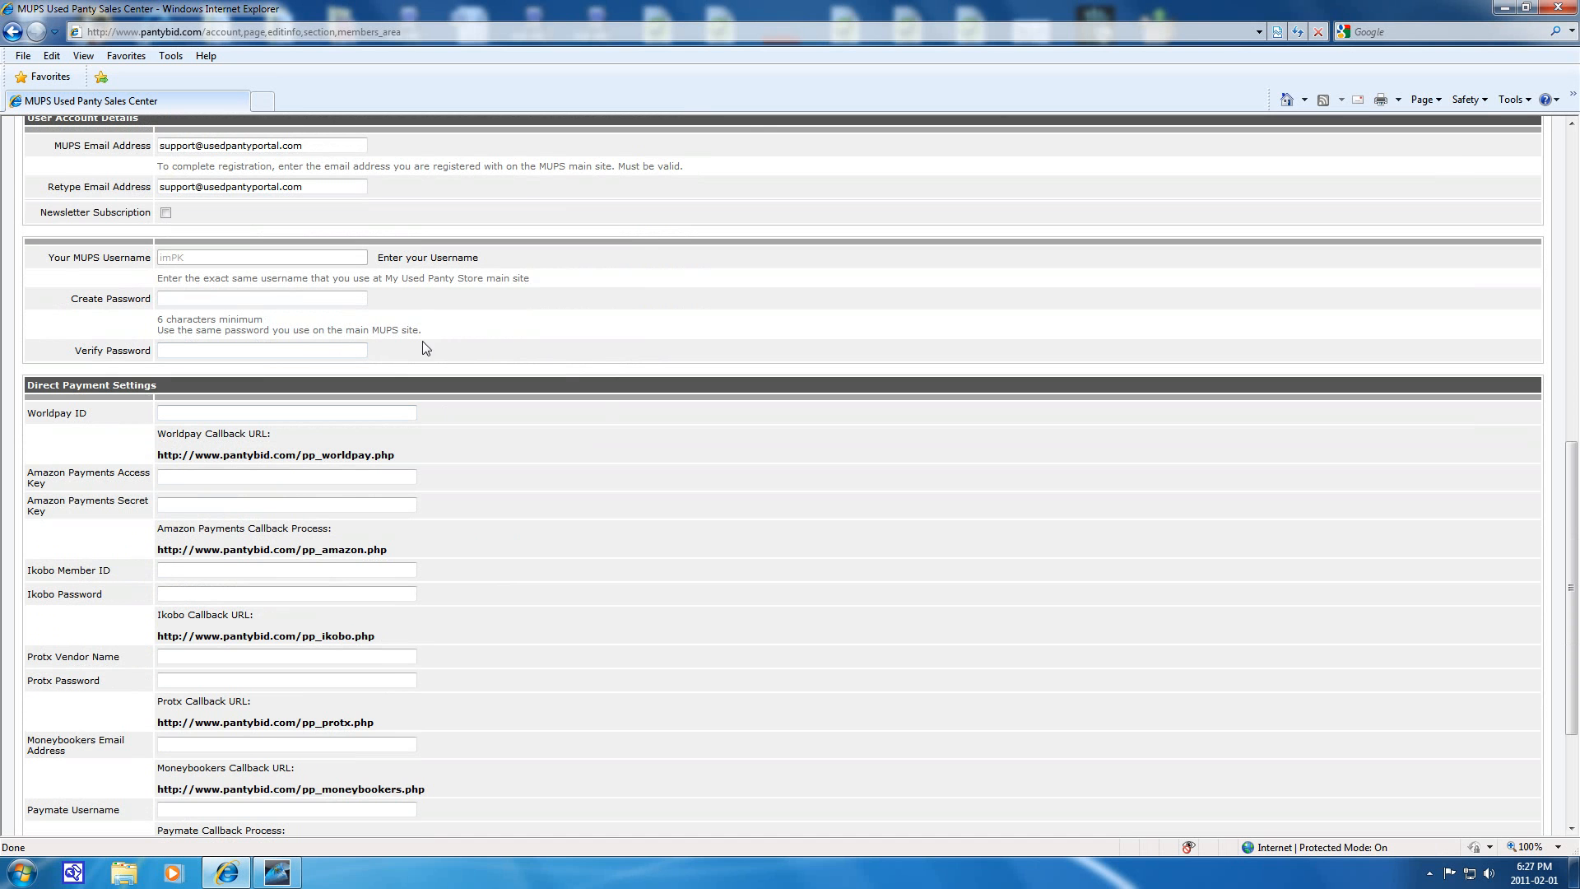
scroll(494, 321, "down", 2)
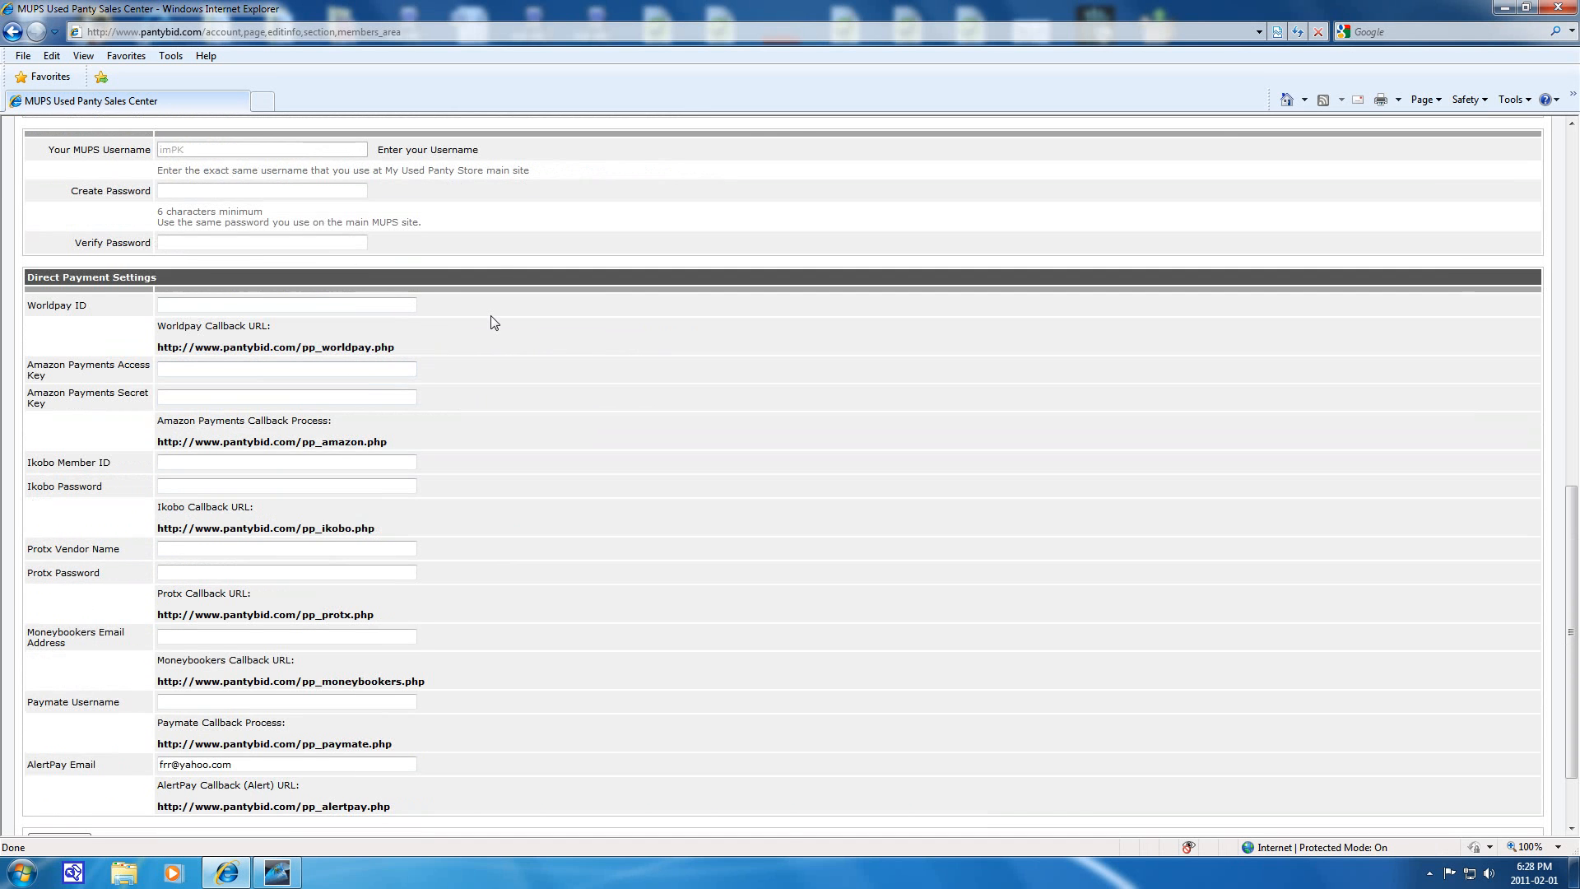
scroll(494, 322, "down", 2)
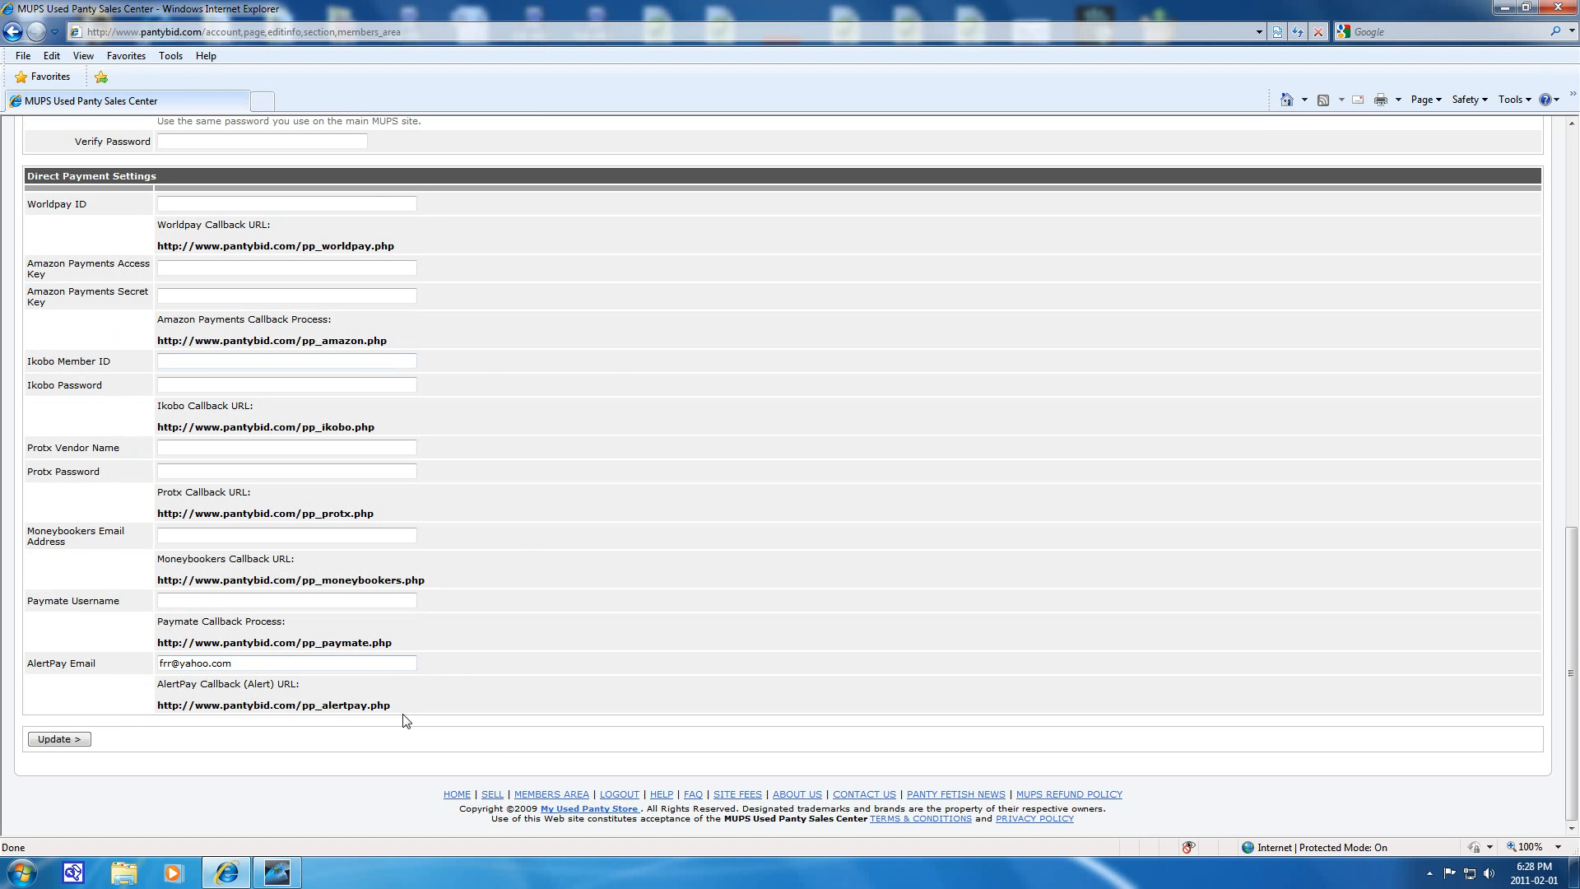
scroll(472, 716, "up", 5)
scroll(474, 720, "down", 5)
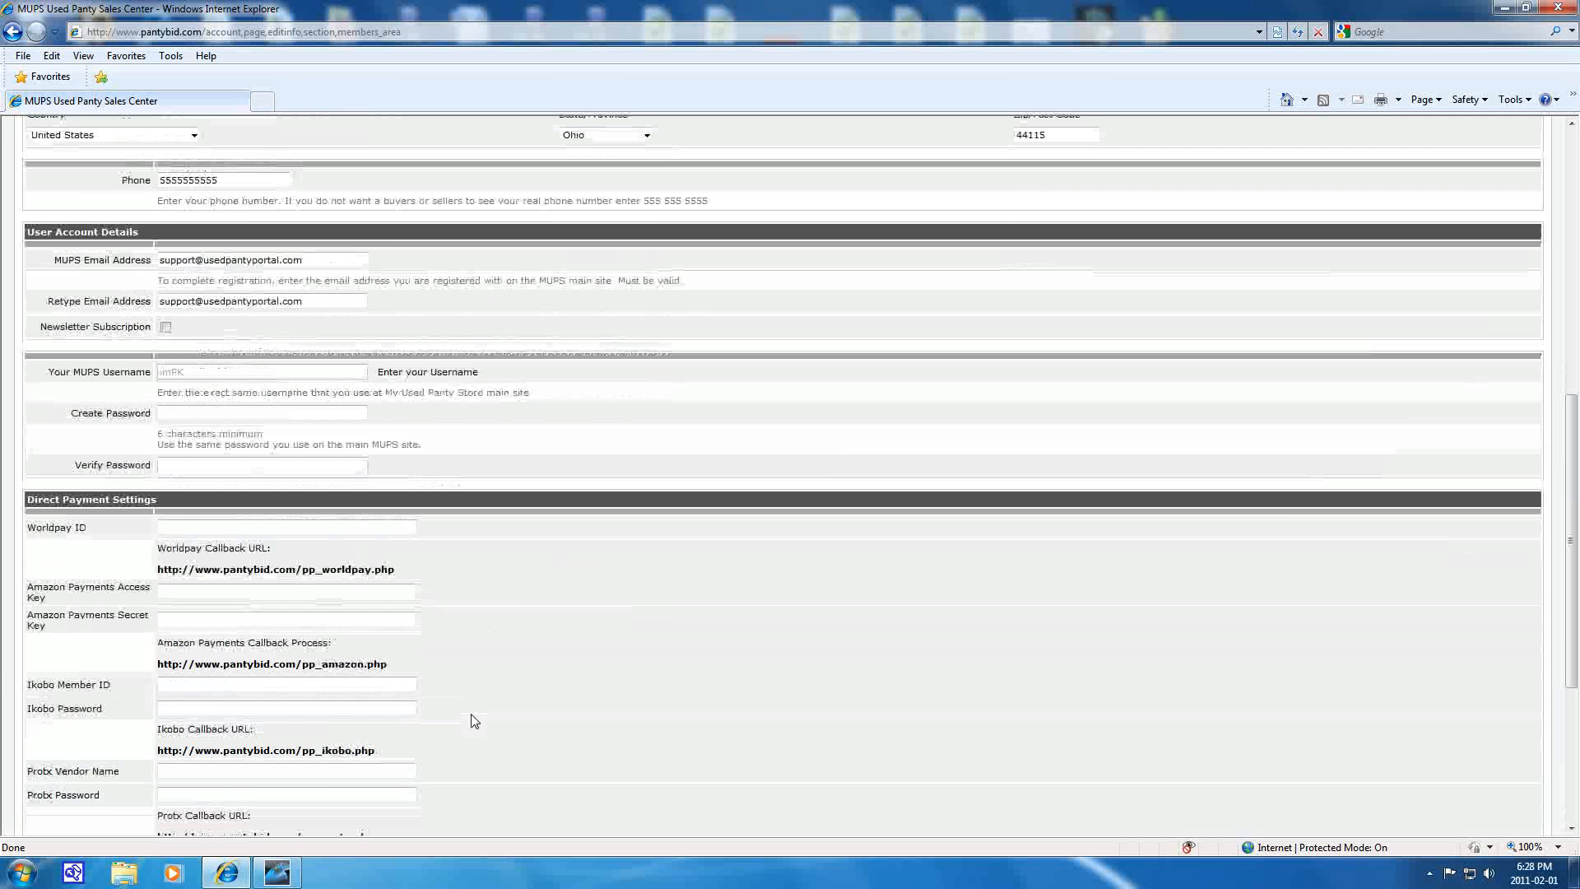
left_click(58, 738)
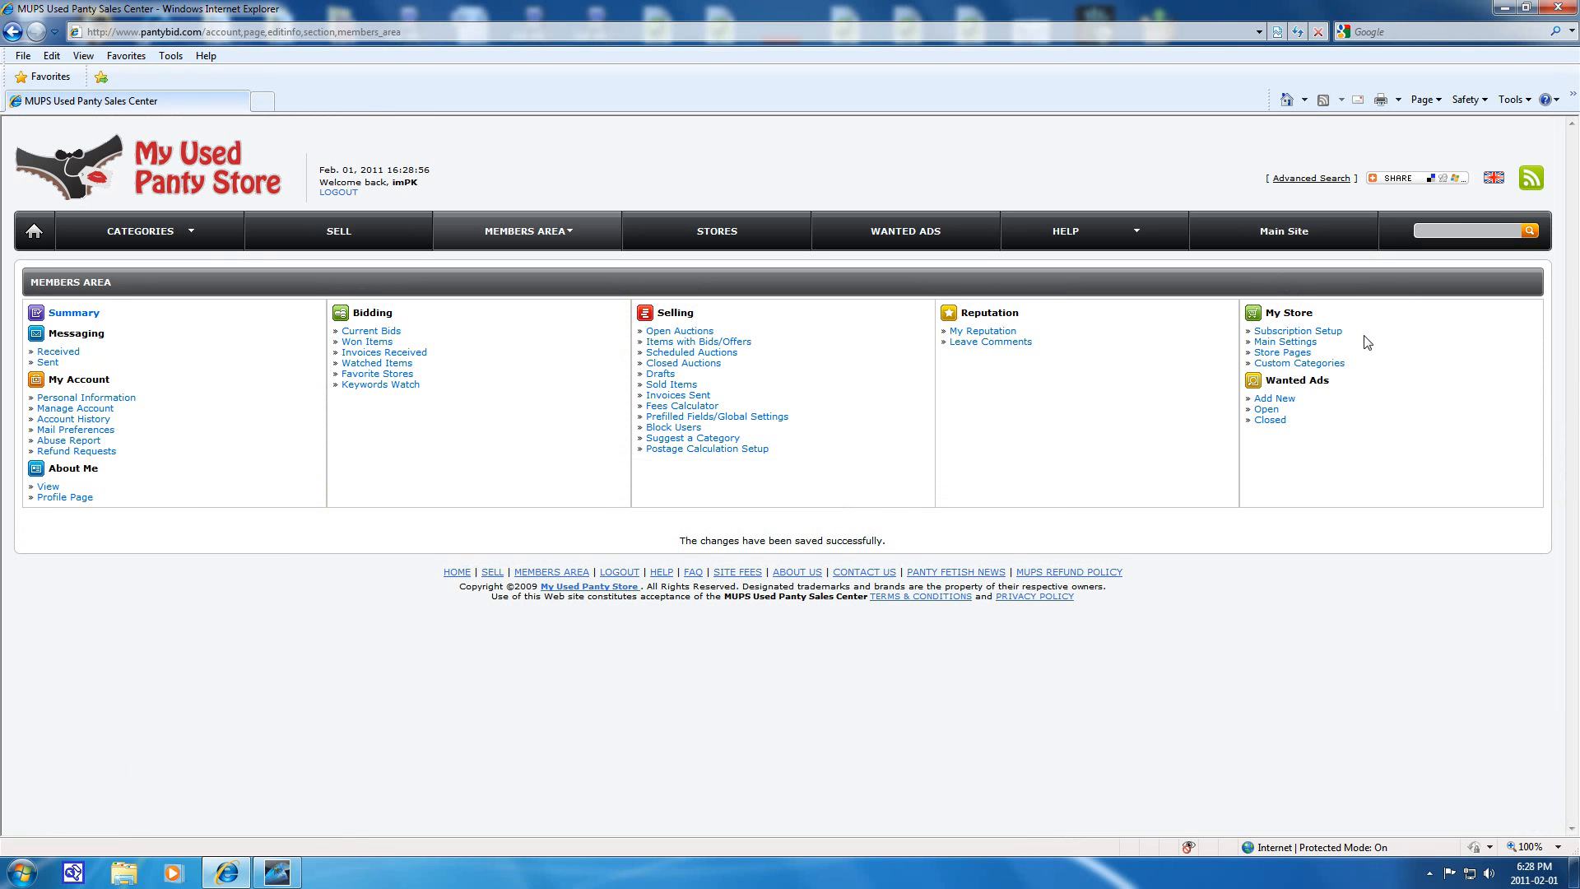
Open the store's subscription setup, disable the store and confirm the change
left_click(1299, 332)
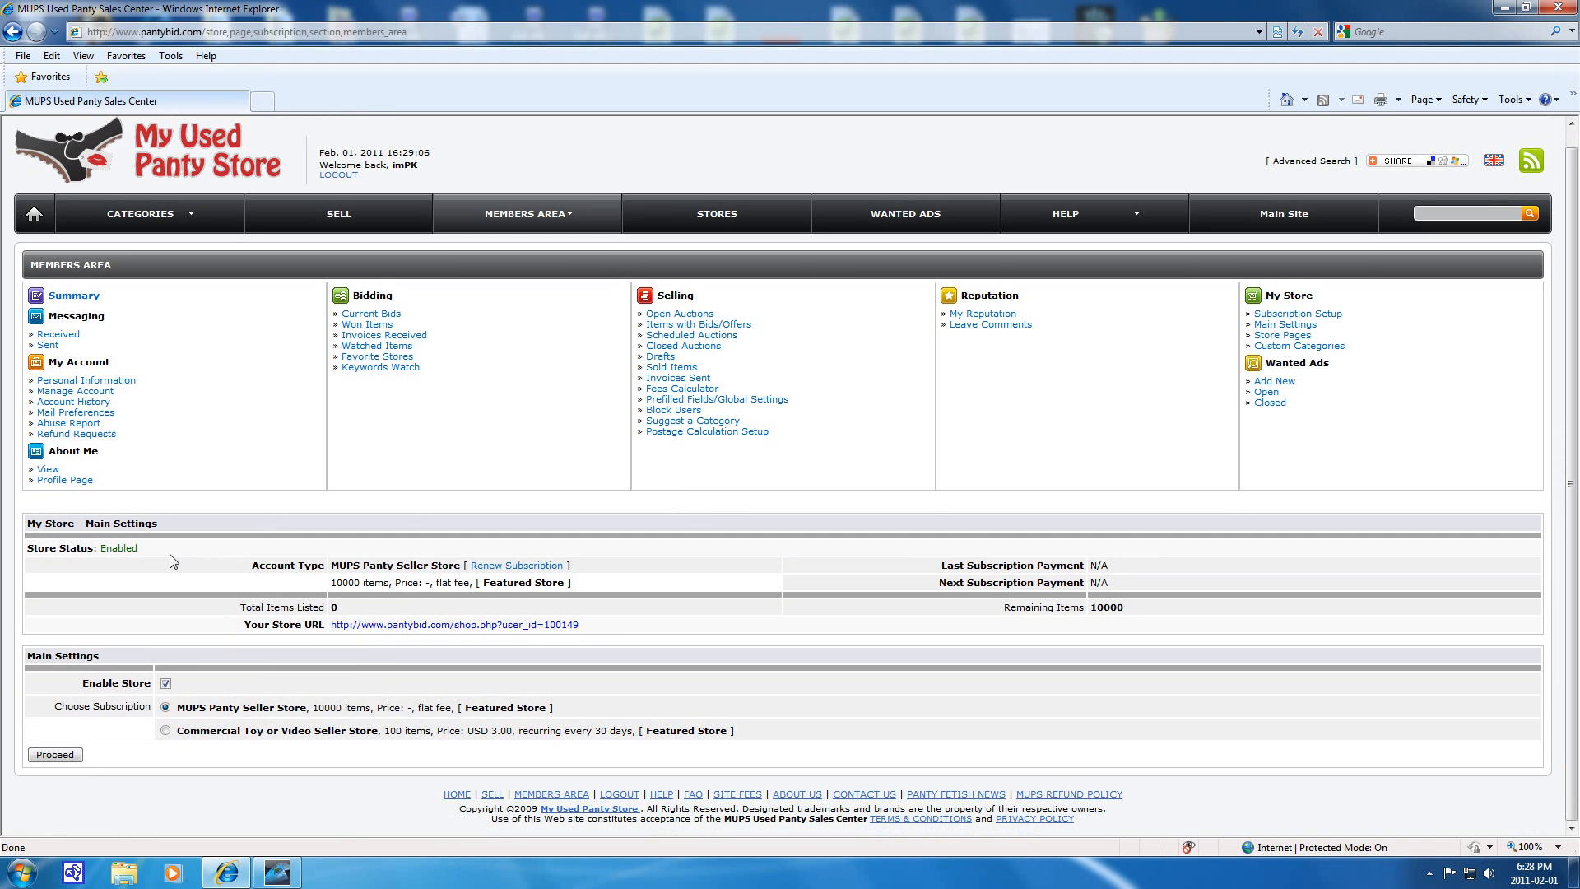
left_click(166, 683)
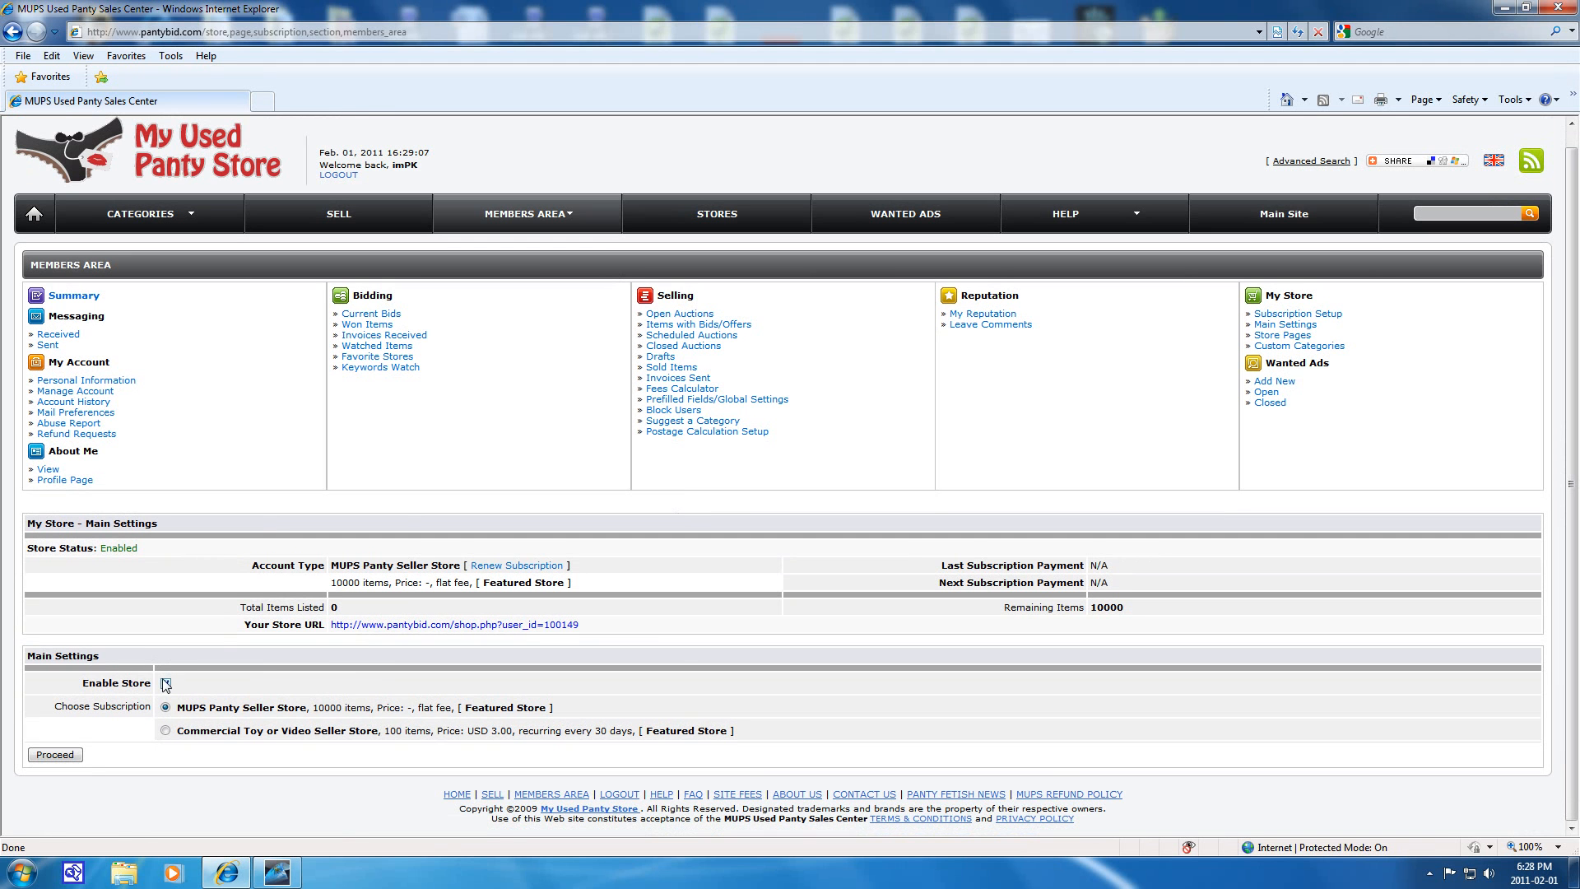
left_click(54, 755)
left_click(810, 496)
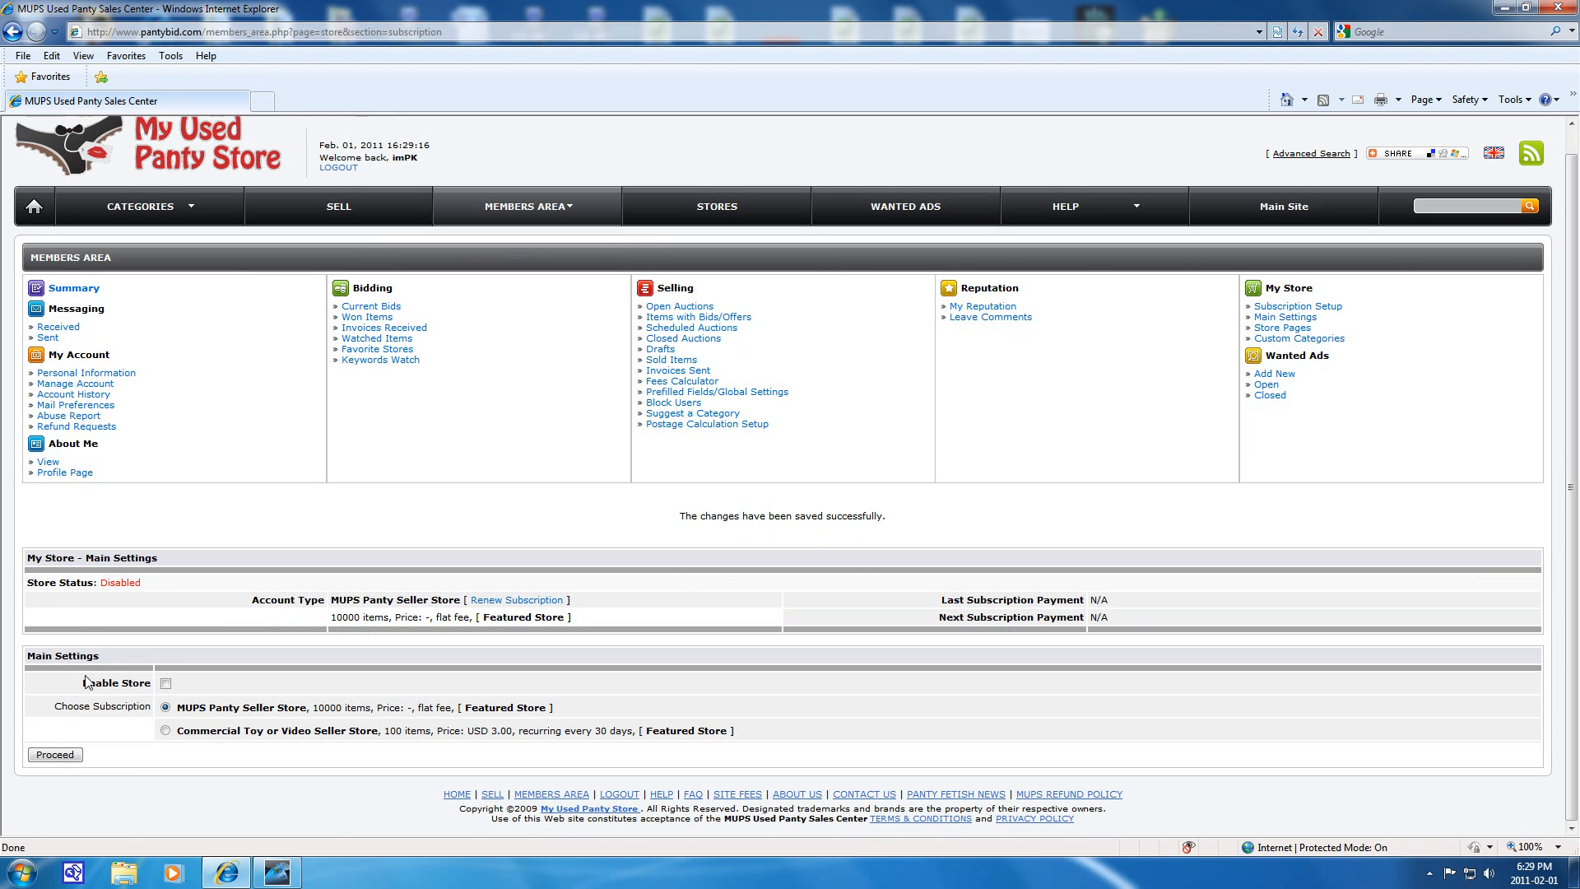
Enable the store with the MUPS Panty Seller Store subscription and confirm the change
left_click(167, 684)
left_click(55, 756)
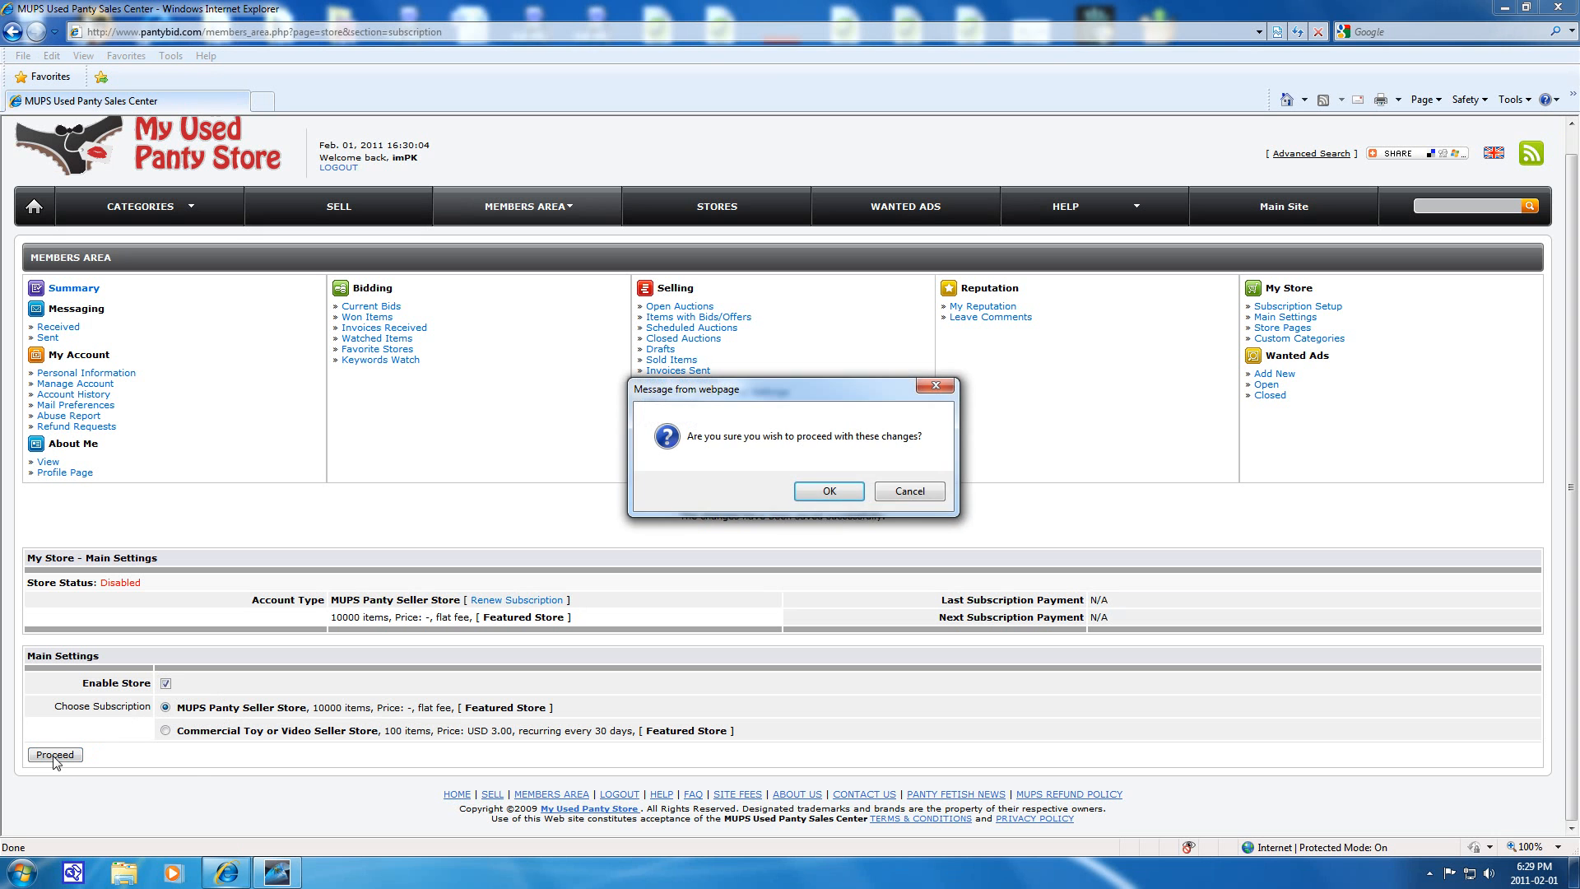
left_click(830, 491)
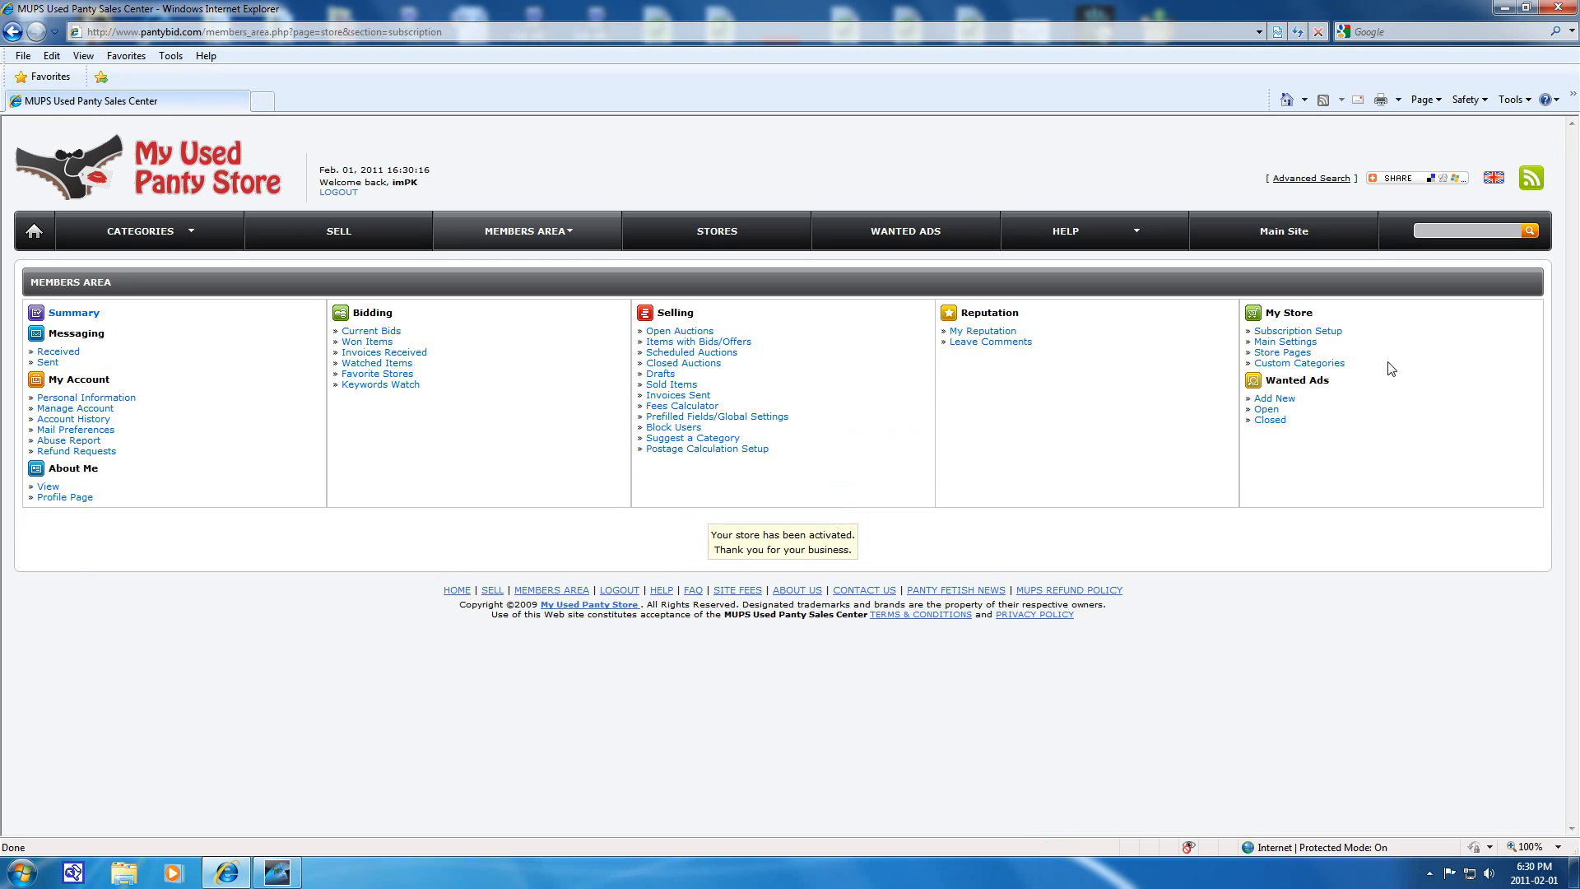
Open the store's main settings and review the store name, description, meta keywords and logo fields
left_click(1286, 342)
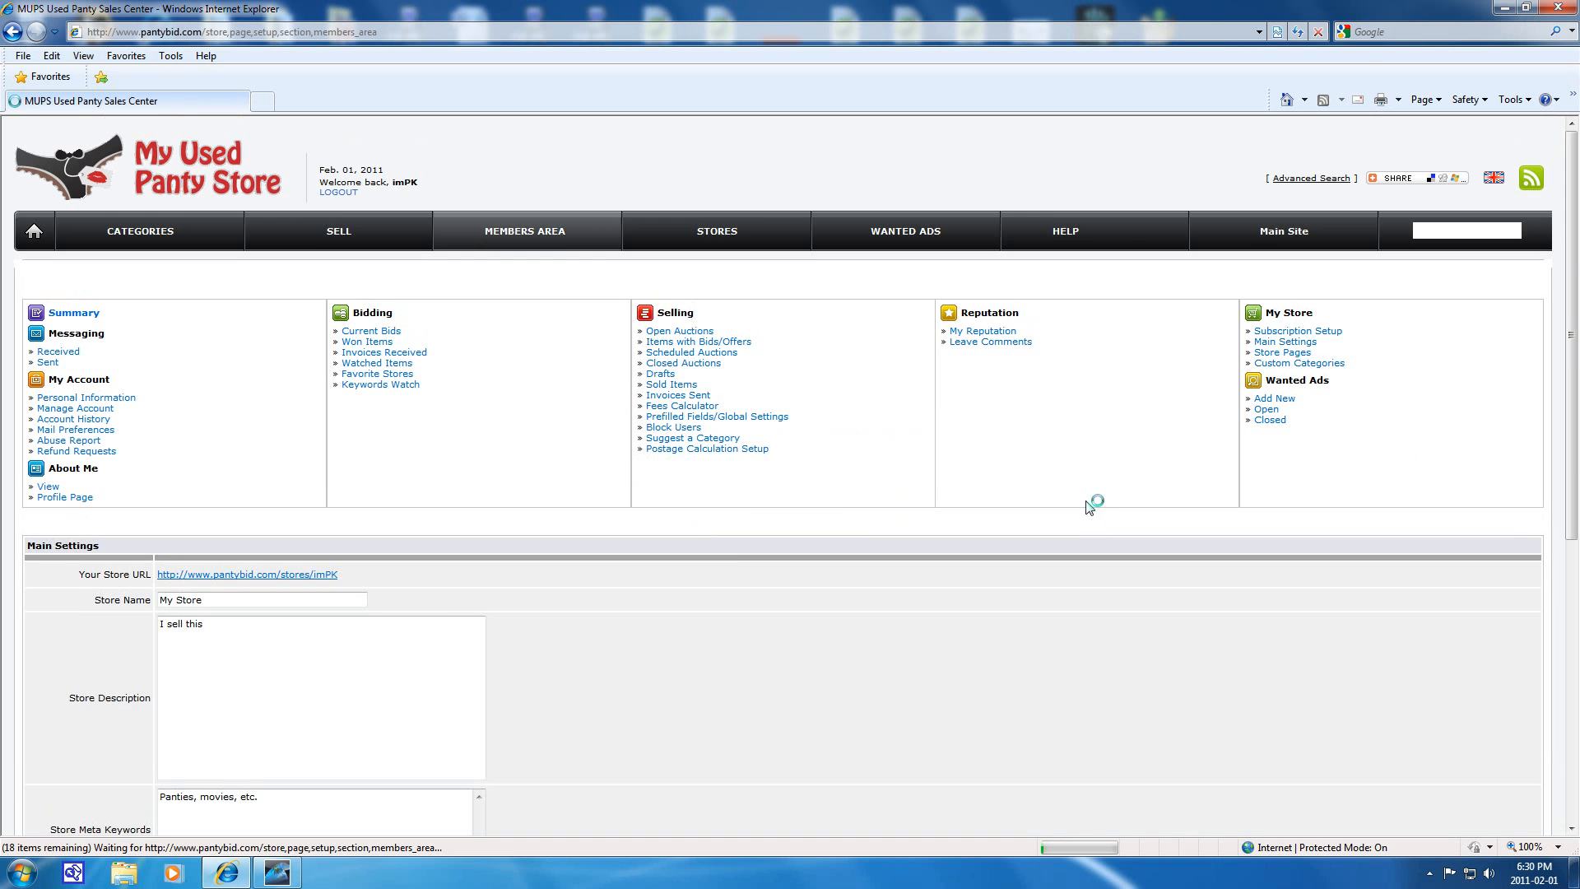
scroll(728, 536, "down", 3)
scroll(951, 539, "up", 3)
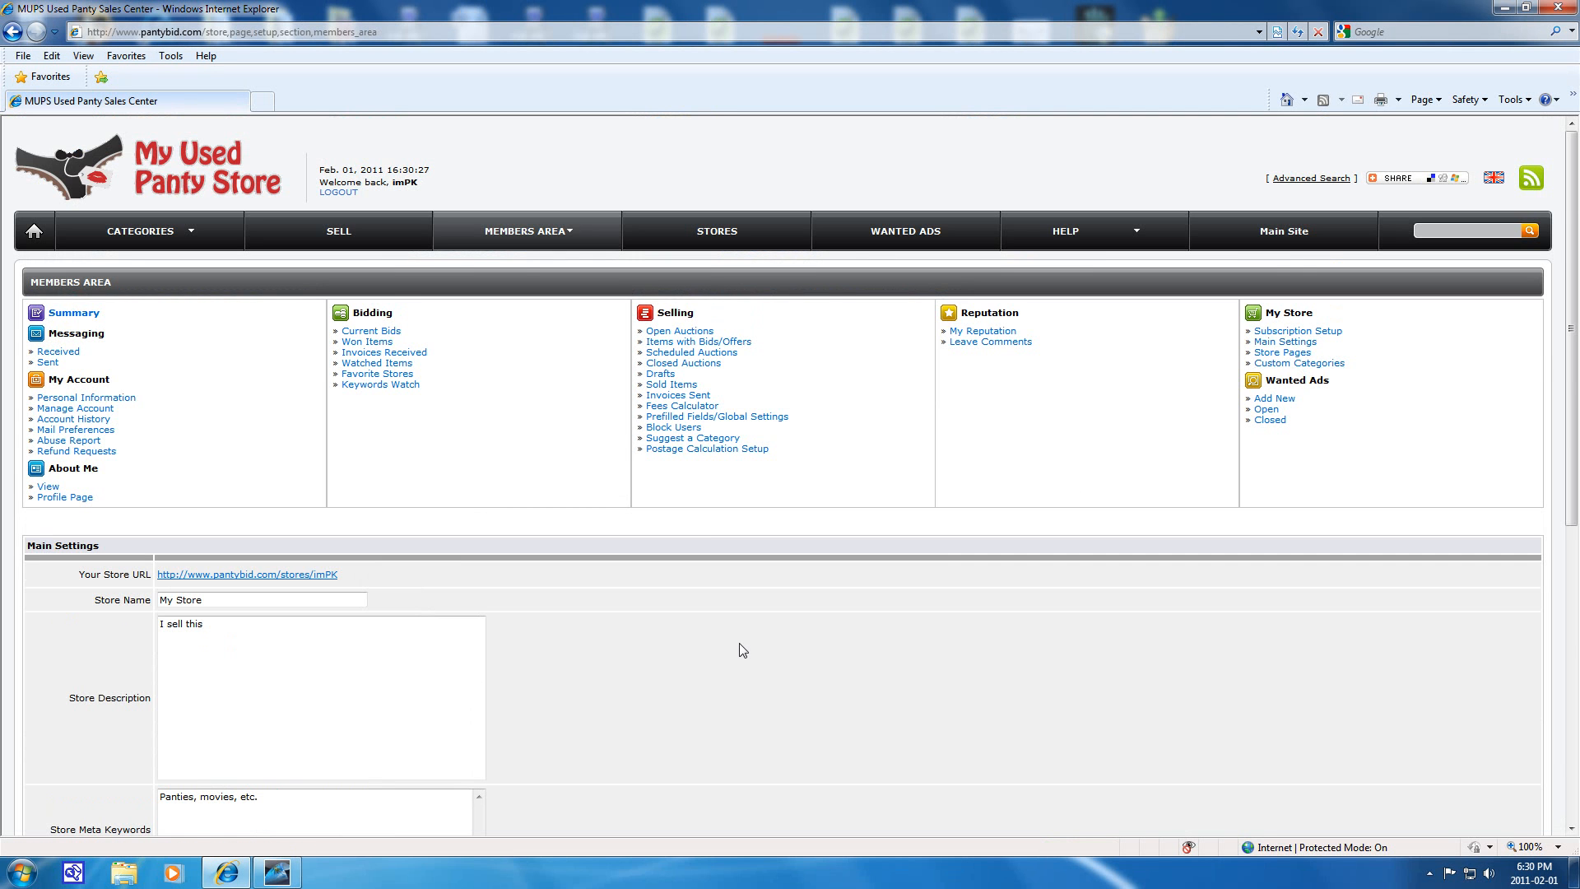
scroll(739, 644, "down", 4)
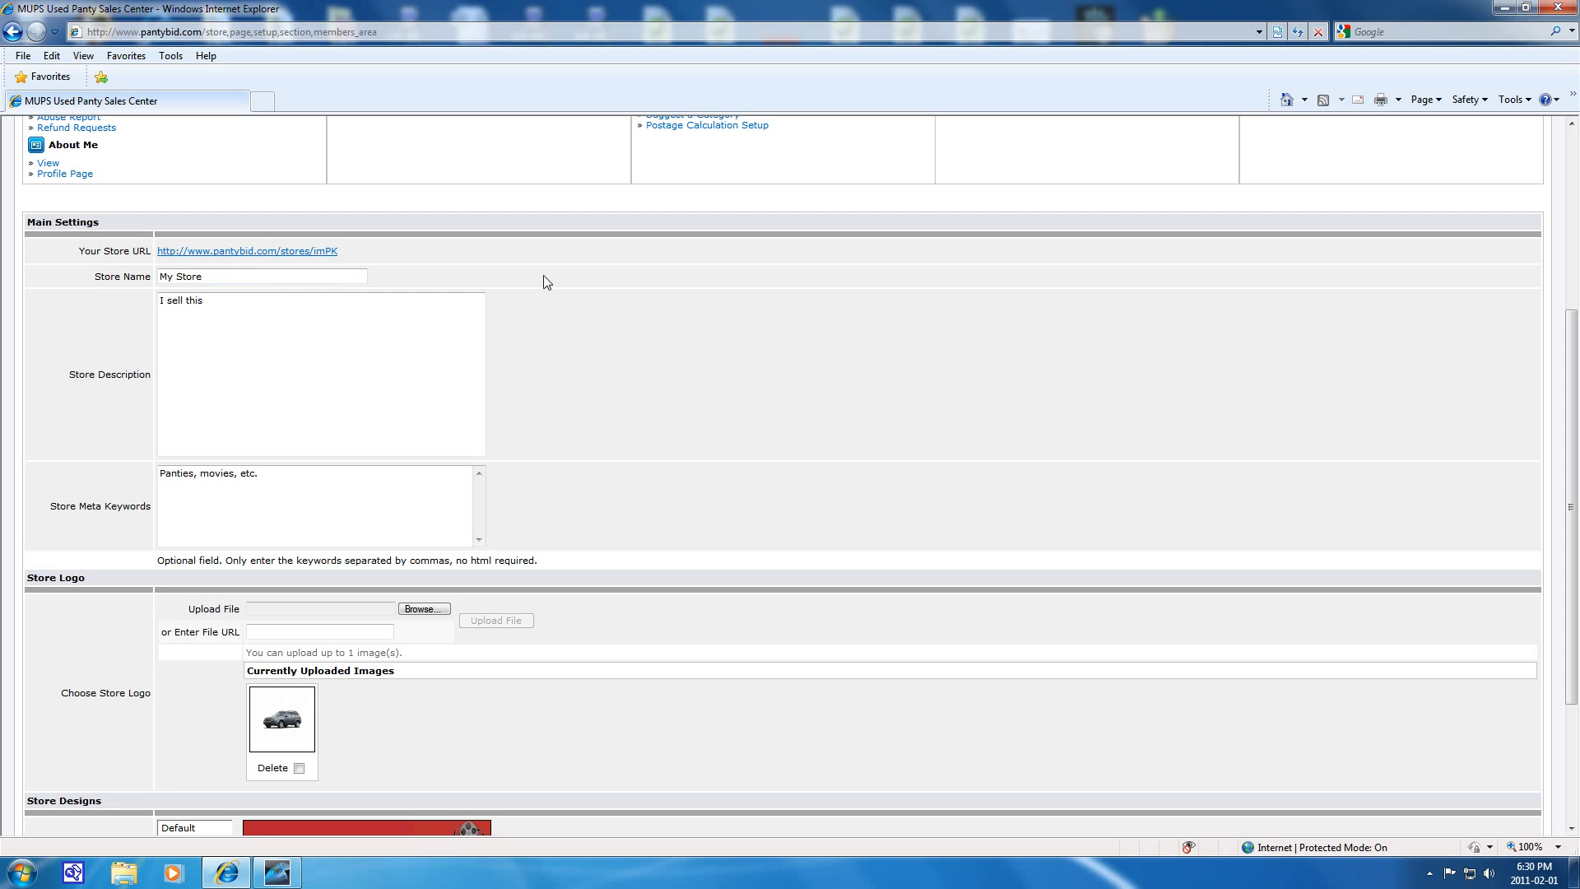
left_click(230, 279)
left_click(232, 306)
scroll(374, 504, "up", 1)
scroll(374, 502, "down", 1)
scroll(649, 518, "down", 3)
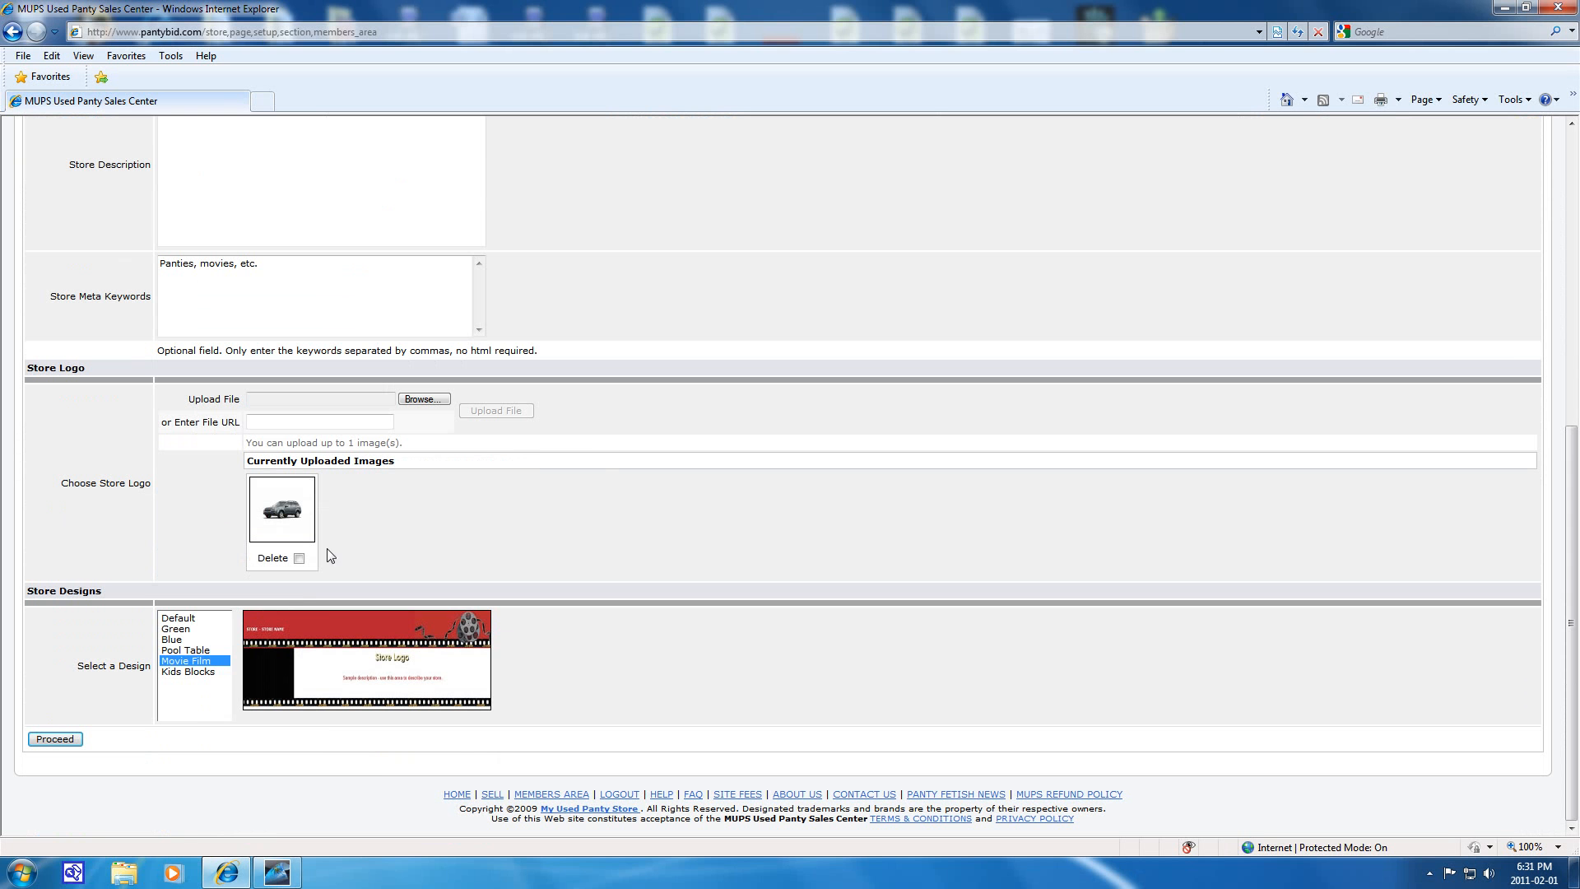
Delete the current store logo and upload the car image from the Pictures library as the new logo
left_click(299, 558)
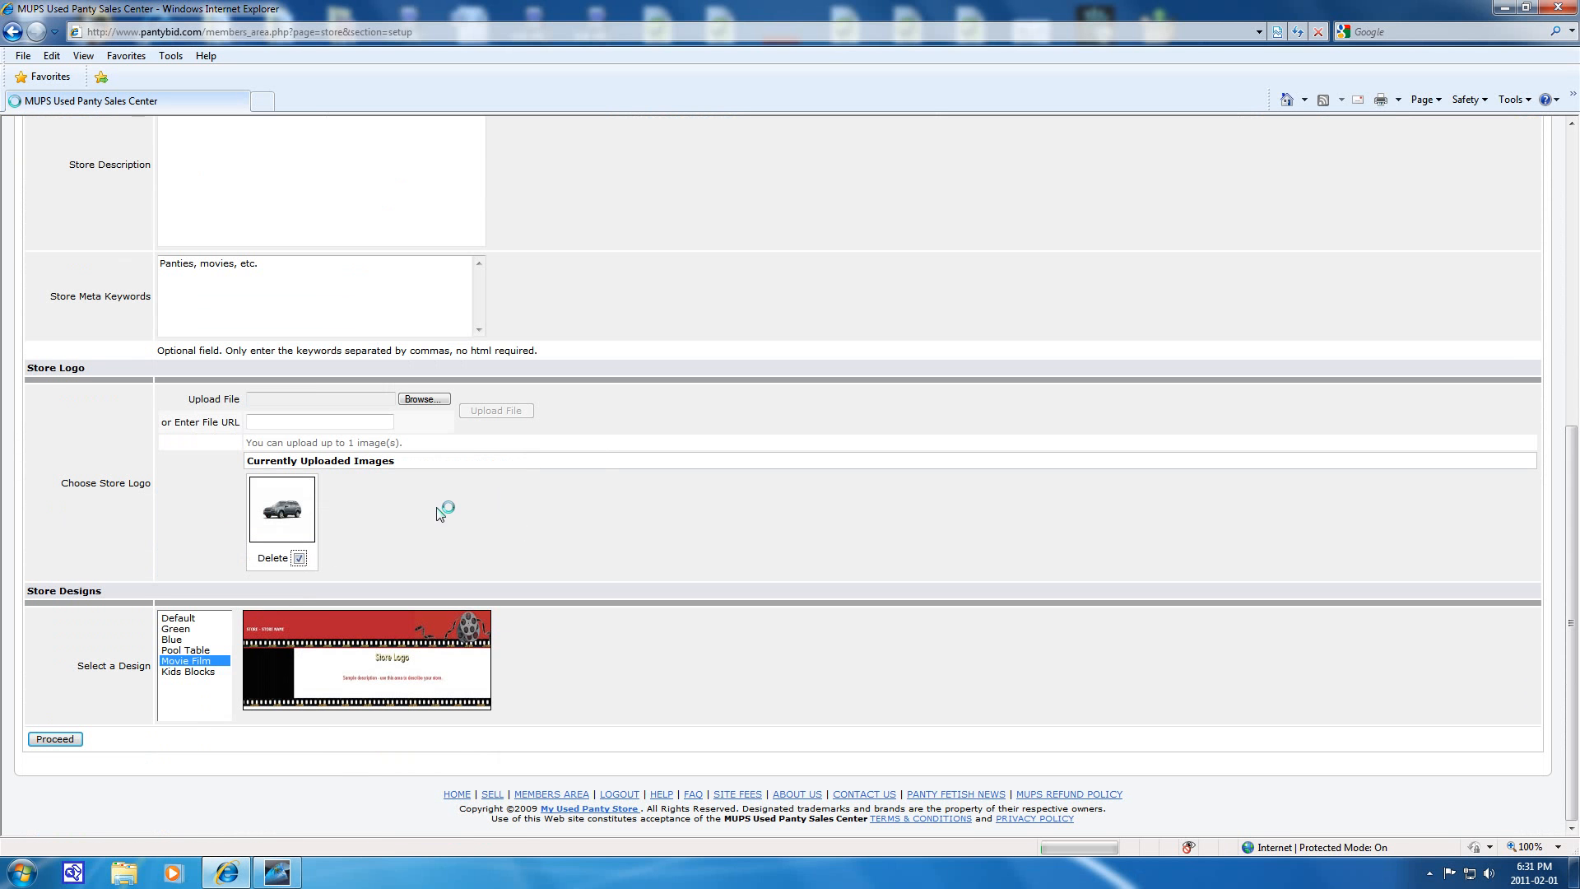
scroll(604, 542, "down", 5)
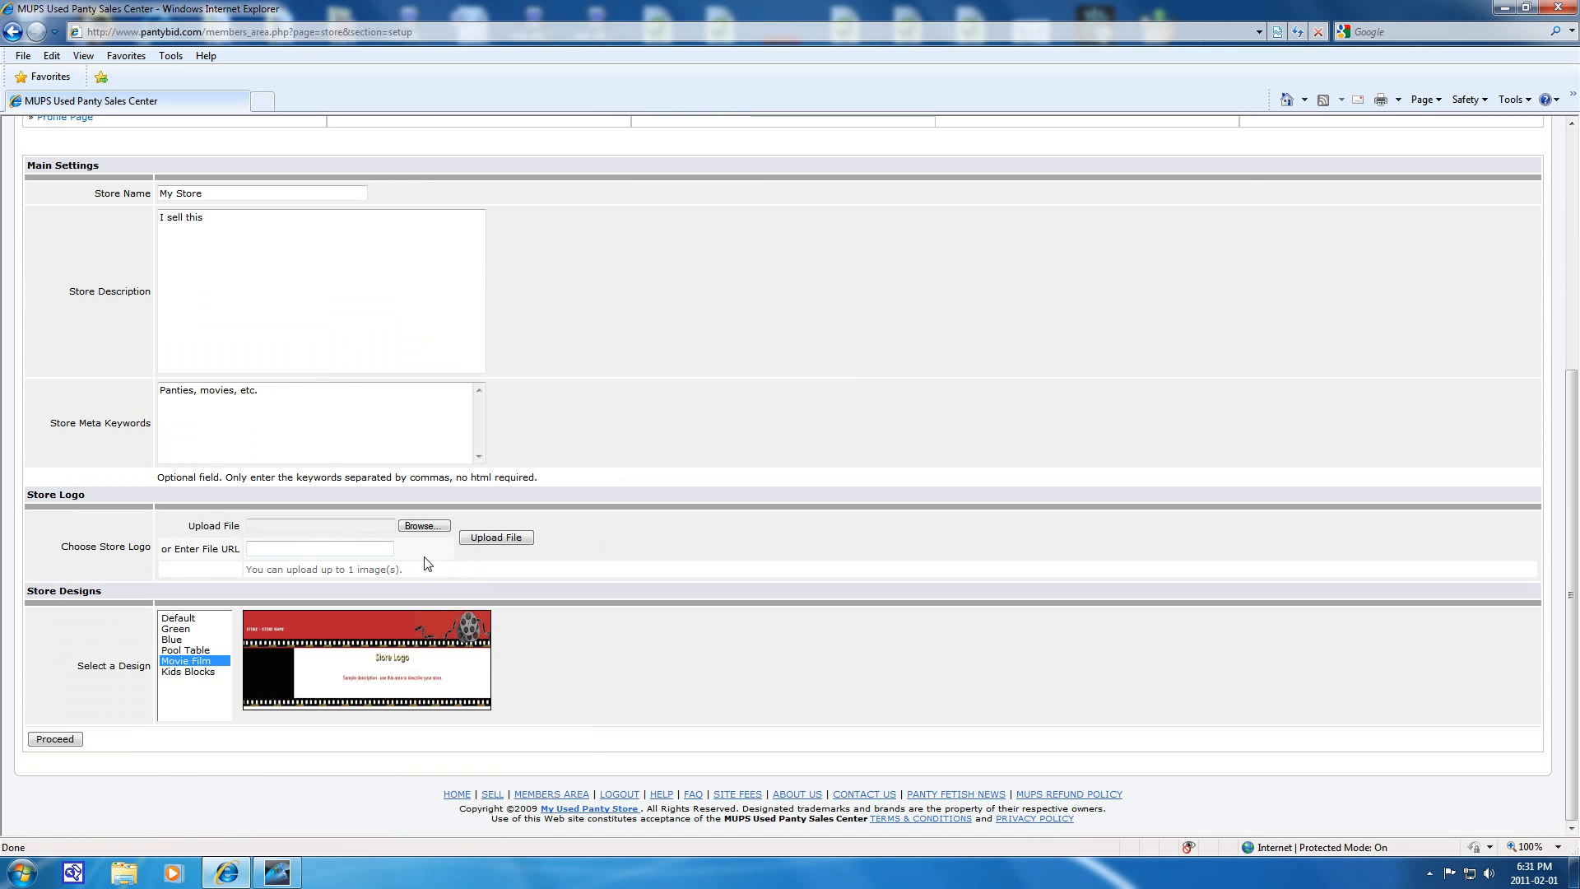
left_click(283, 548)
left_click(420, 527)
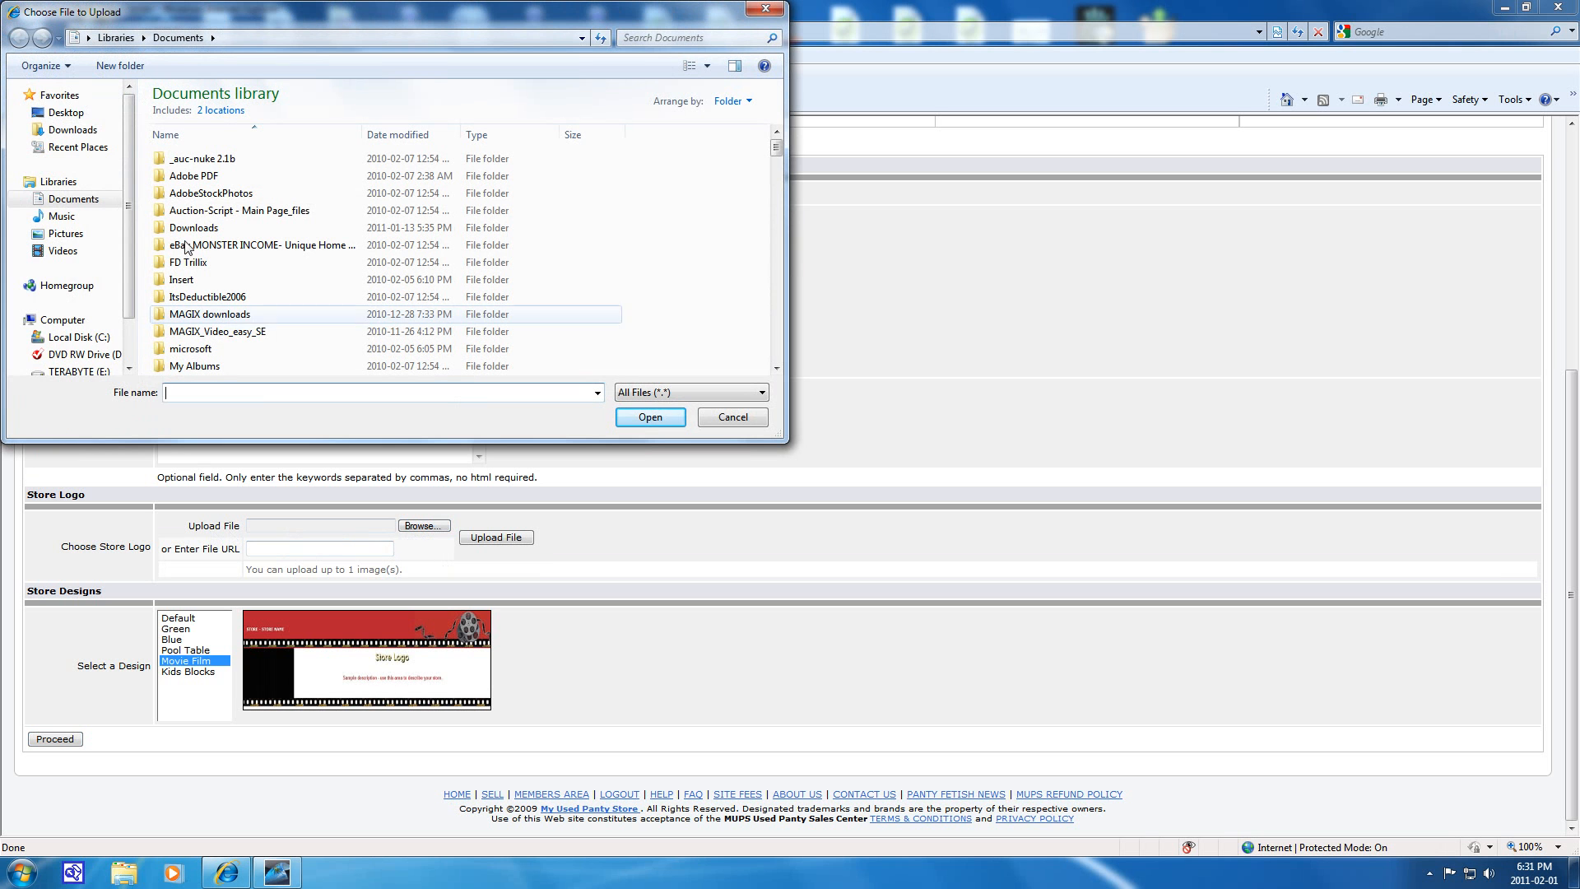
scroll(77, 164, "down", 2)
left_click(78, 158)
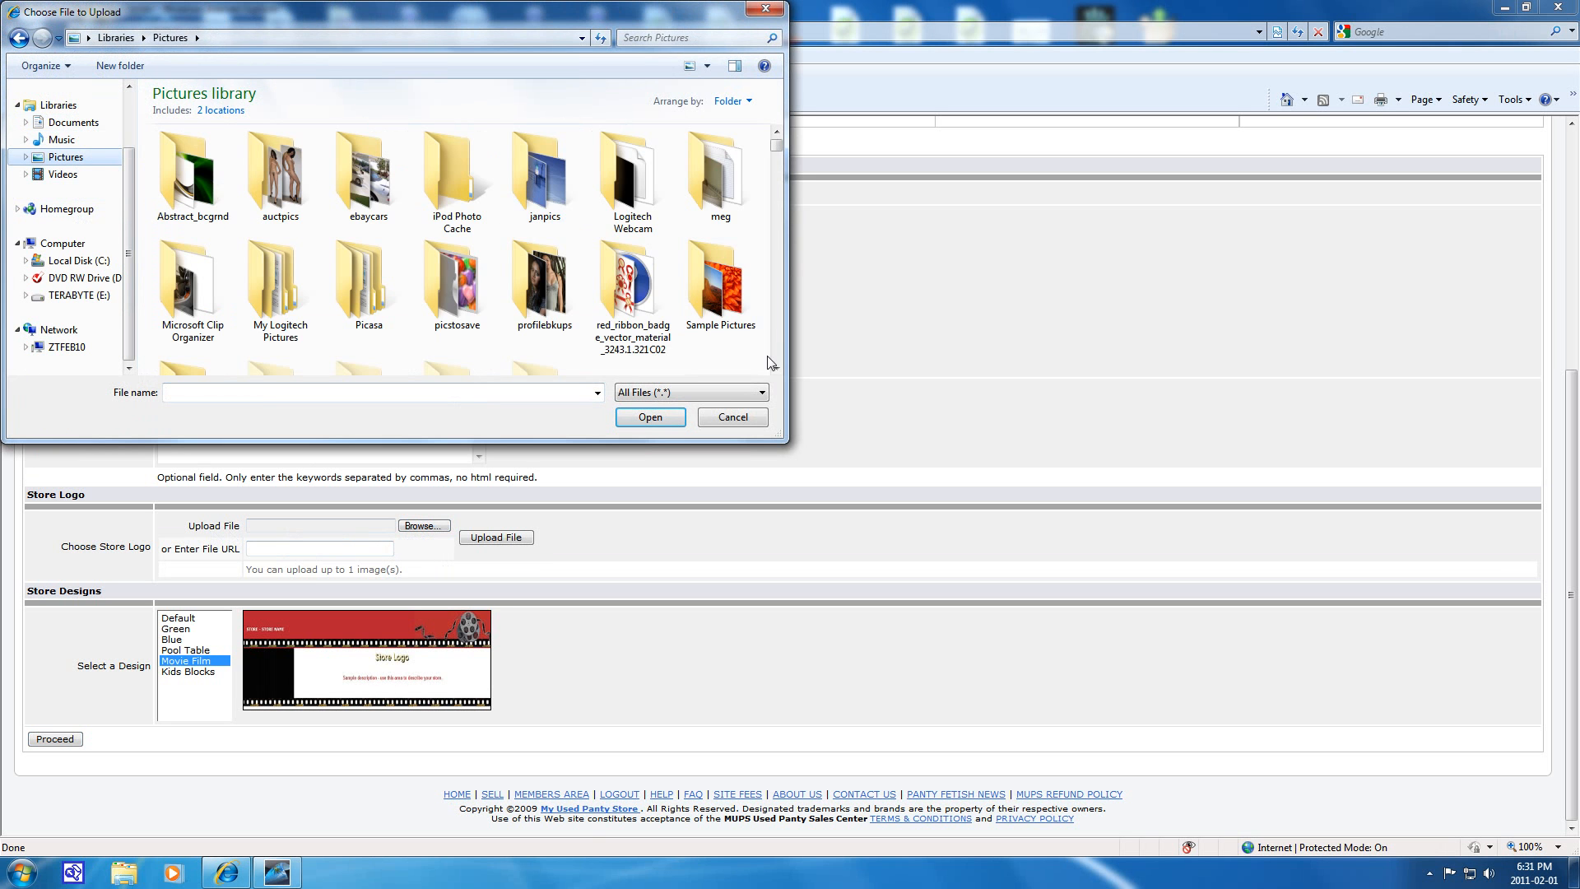
left_click(777, 369)
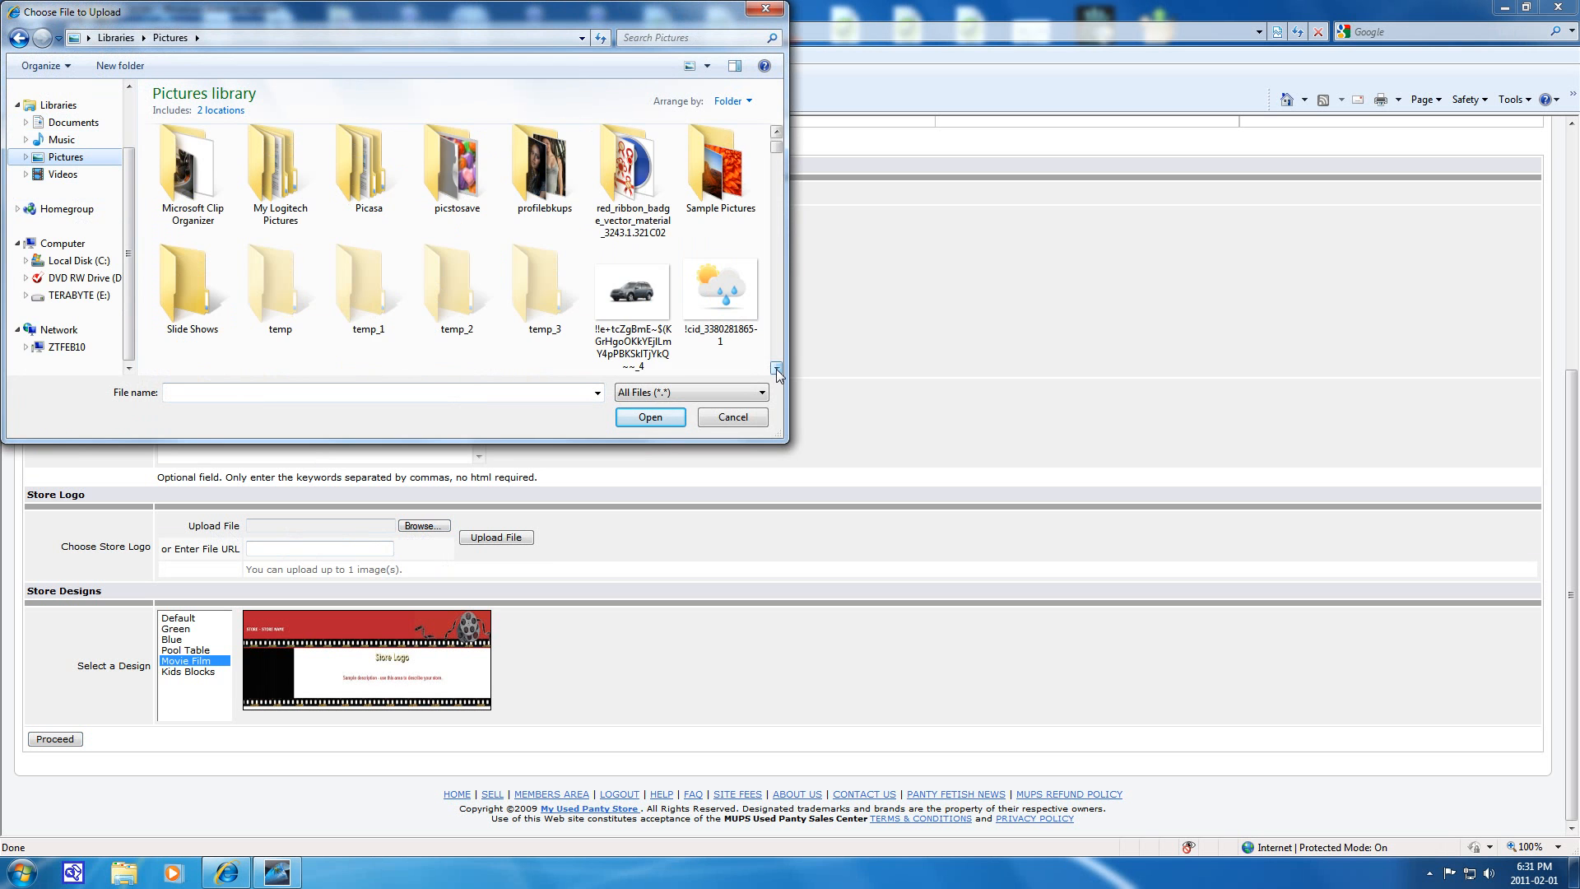
double_click(631, 293)
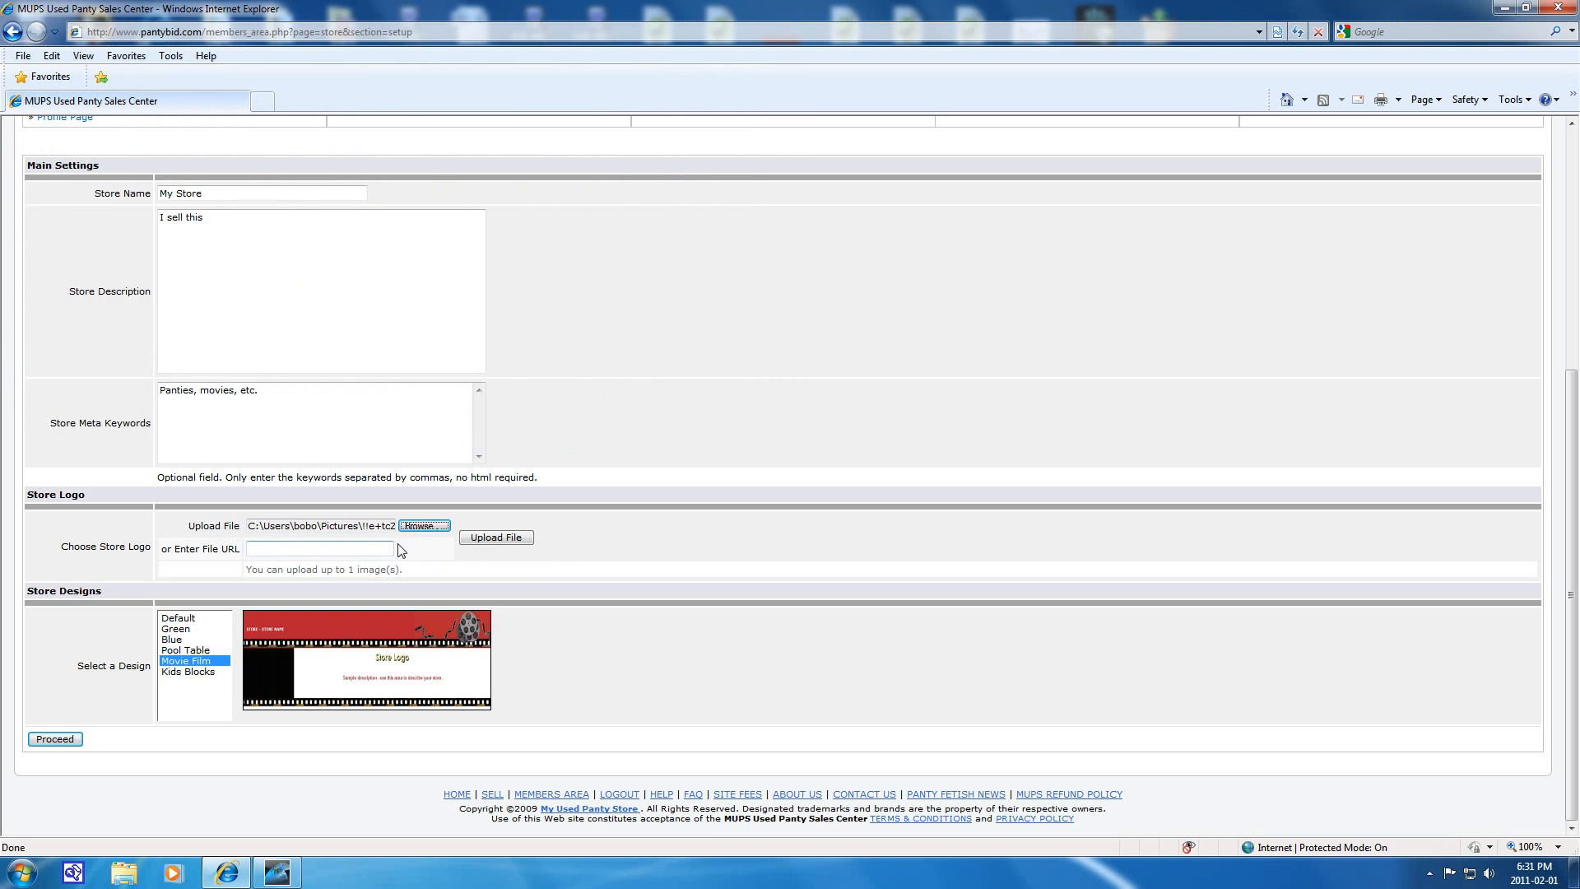
left_click(497, 538)
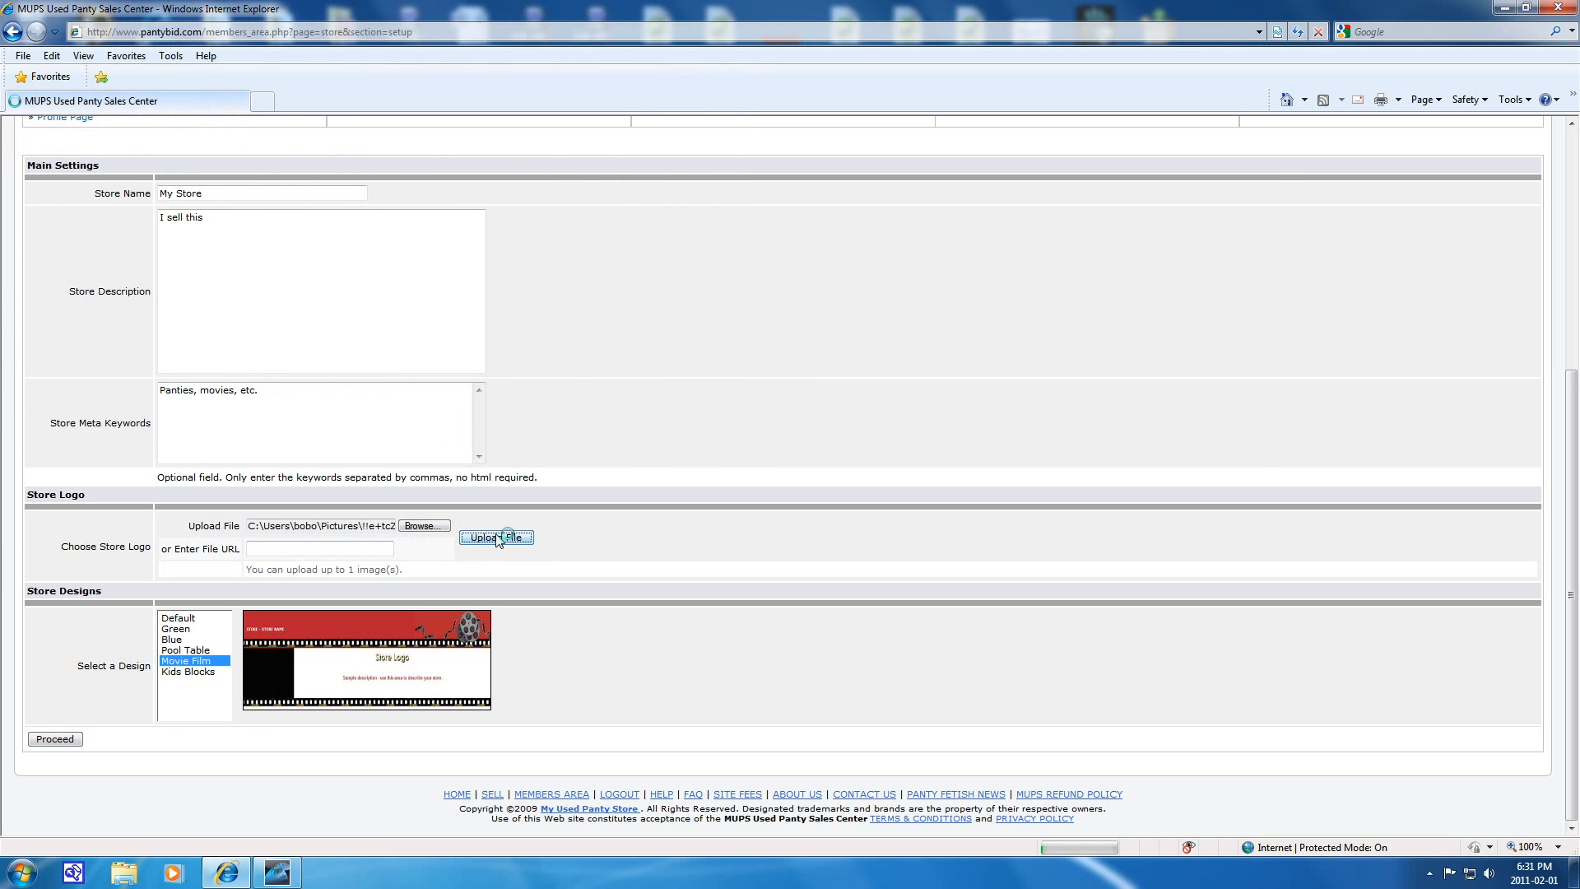
scroll(675, 584, "down", 1)
scroll(675, 582, "down", 5)
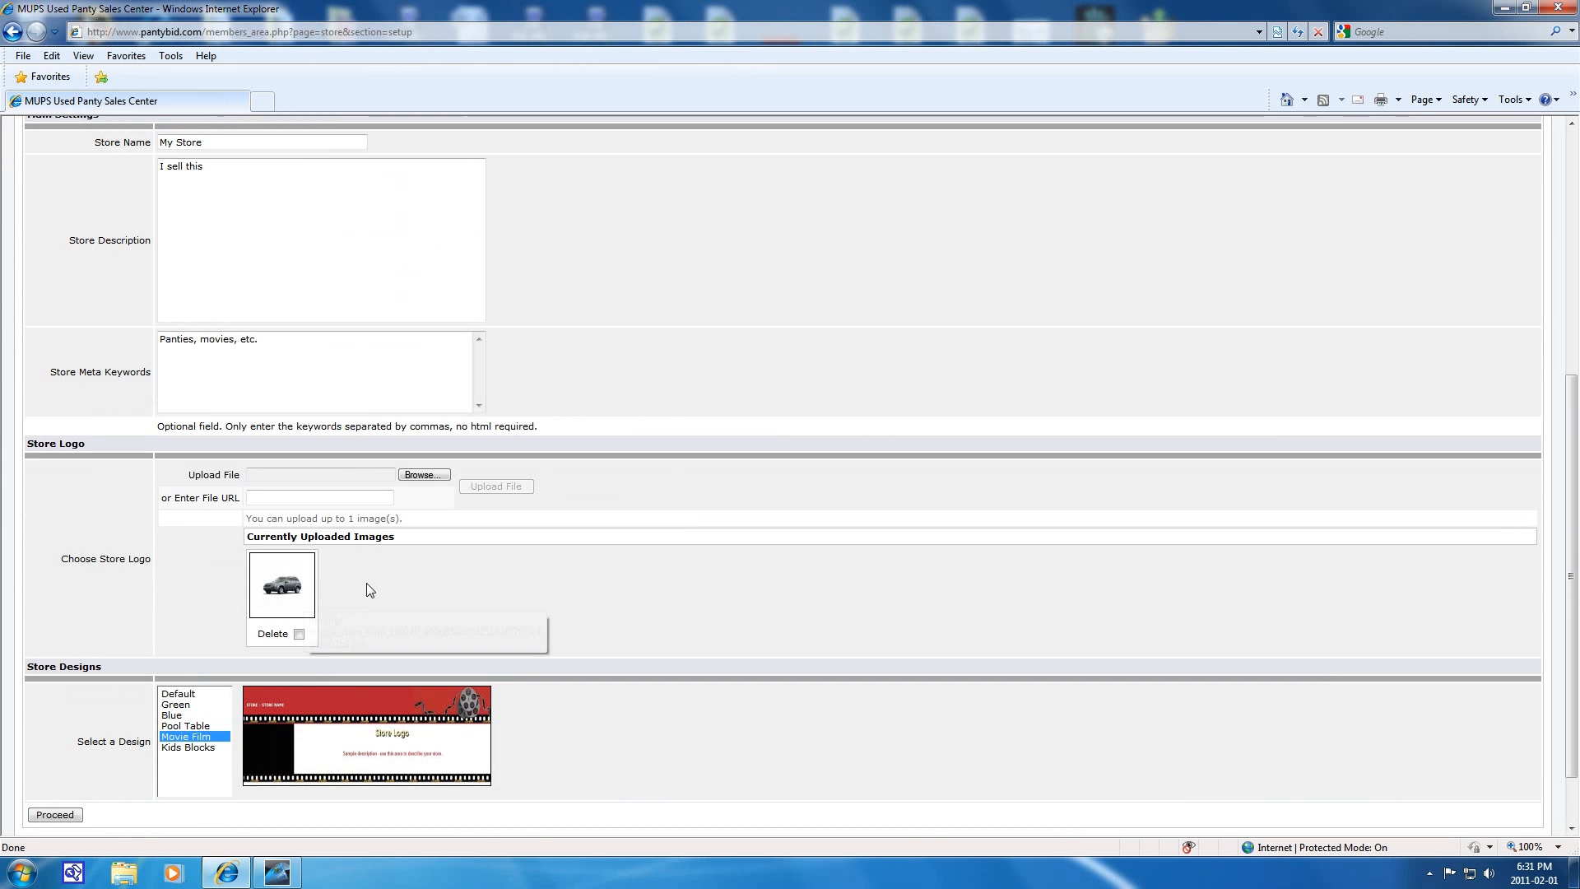
Preview the Default, Green, Blue, Pool Table, Movie Film and Kids Blocks store designs
scroll(461, 535, "down", 1)
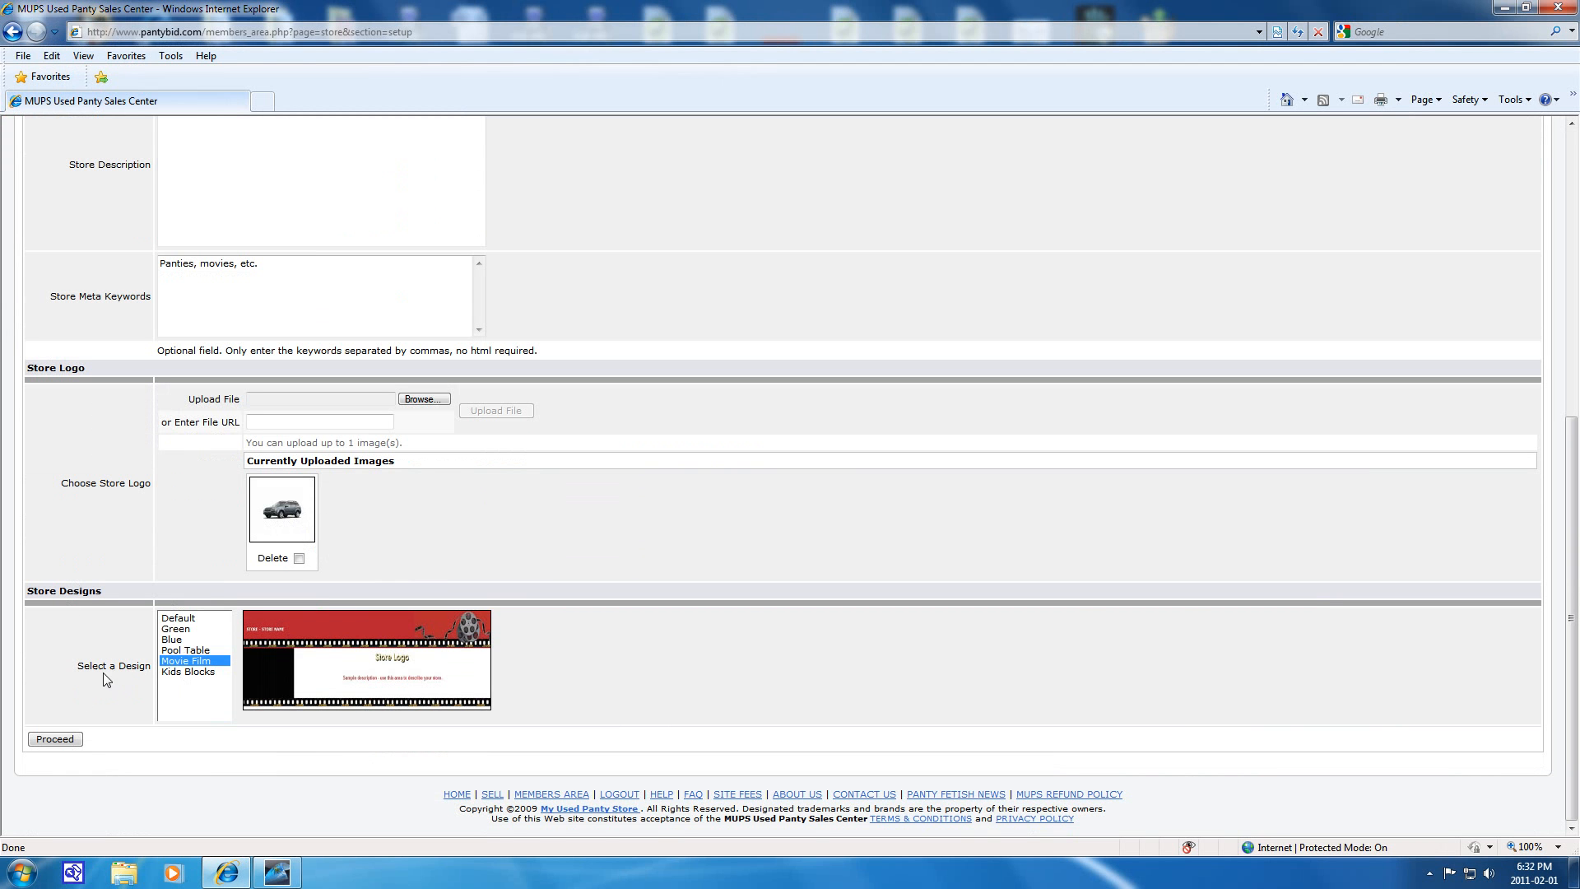
left_click(189, 619)
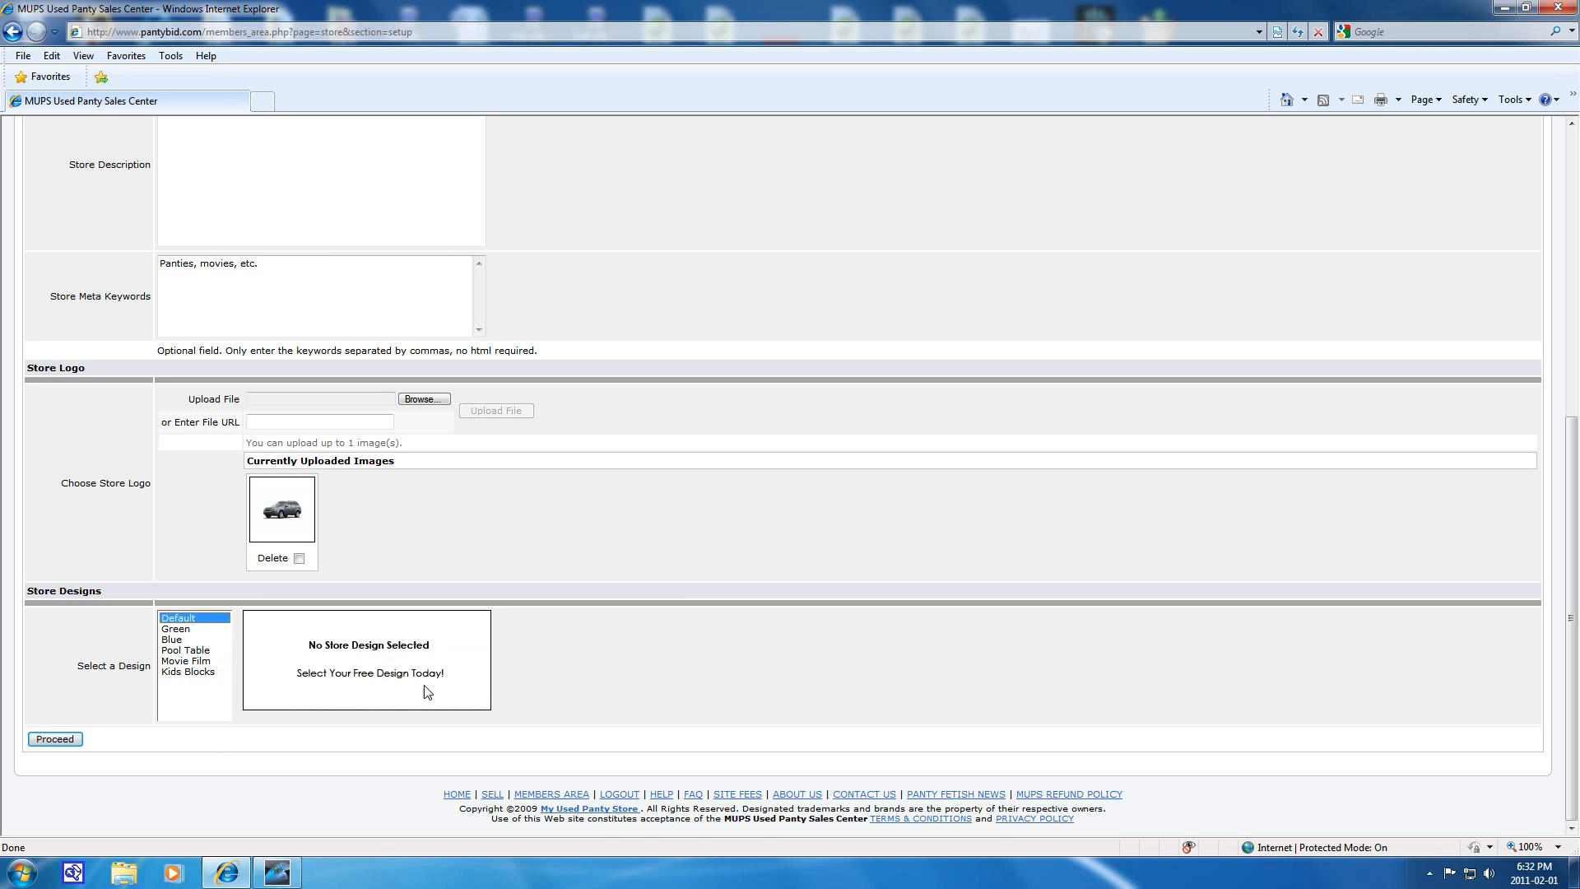
left_click(179, 629)
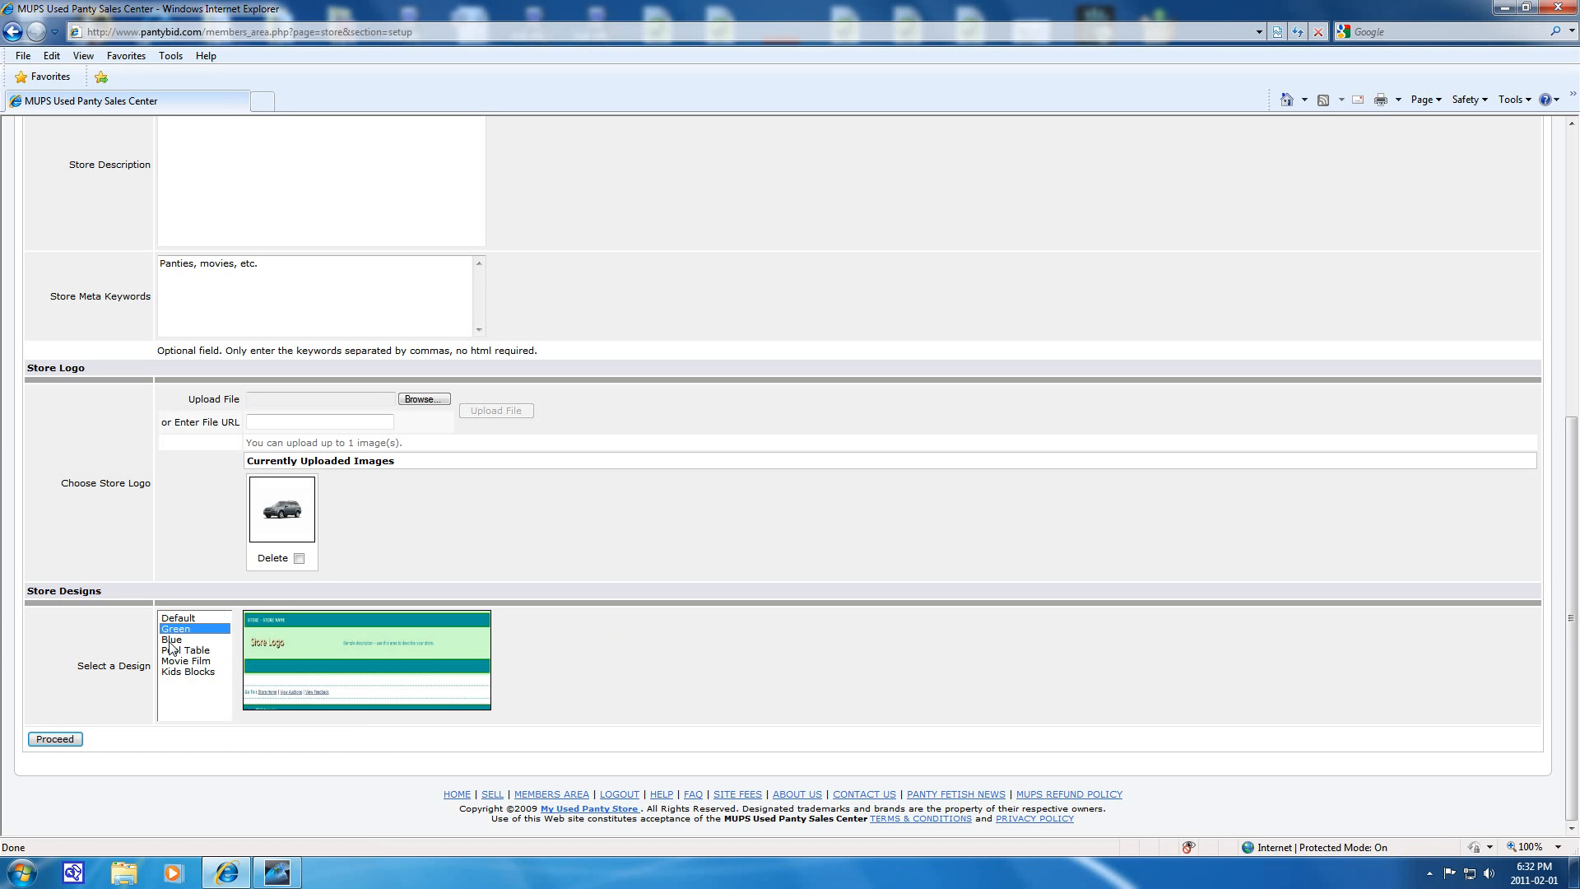
left_click(181, 639)
left_click(183, 650)
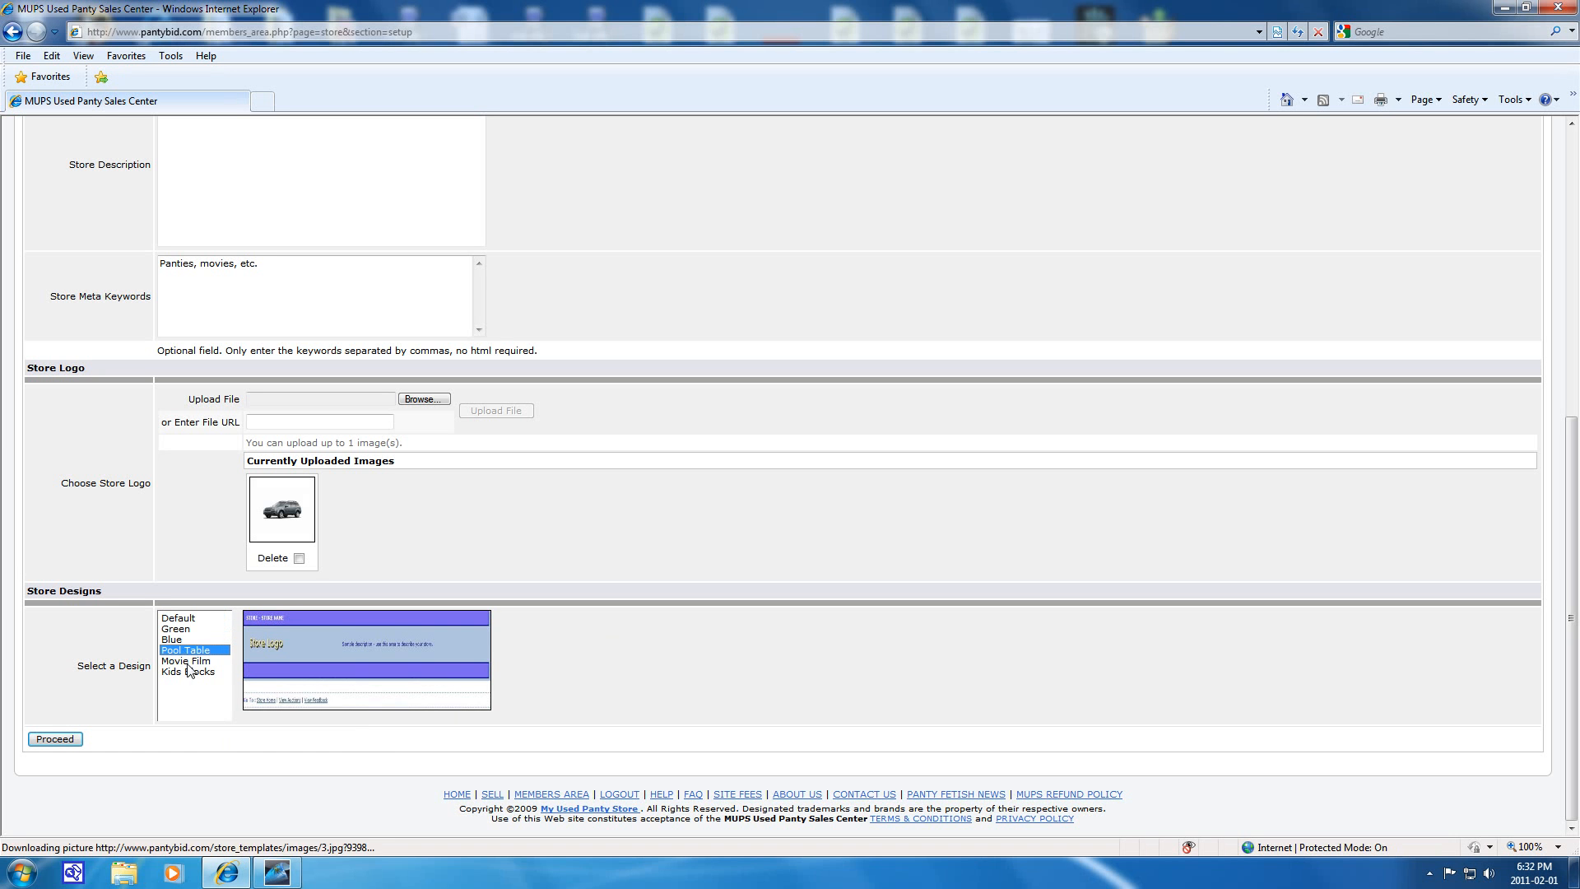
left_click(178, 661)
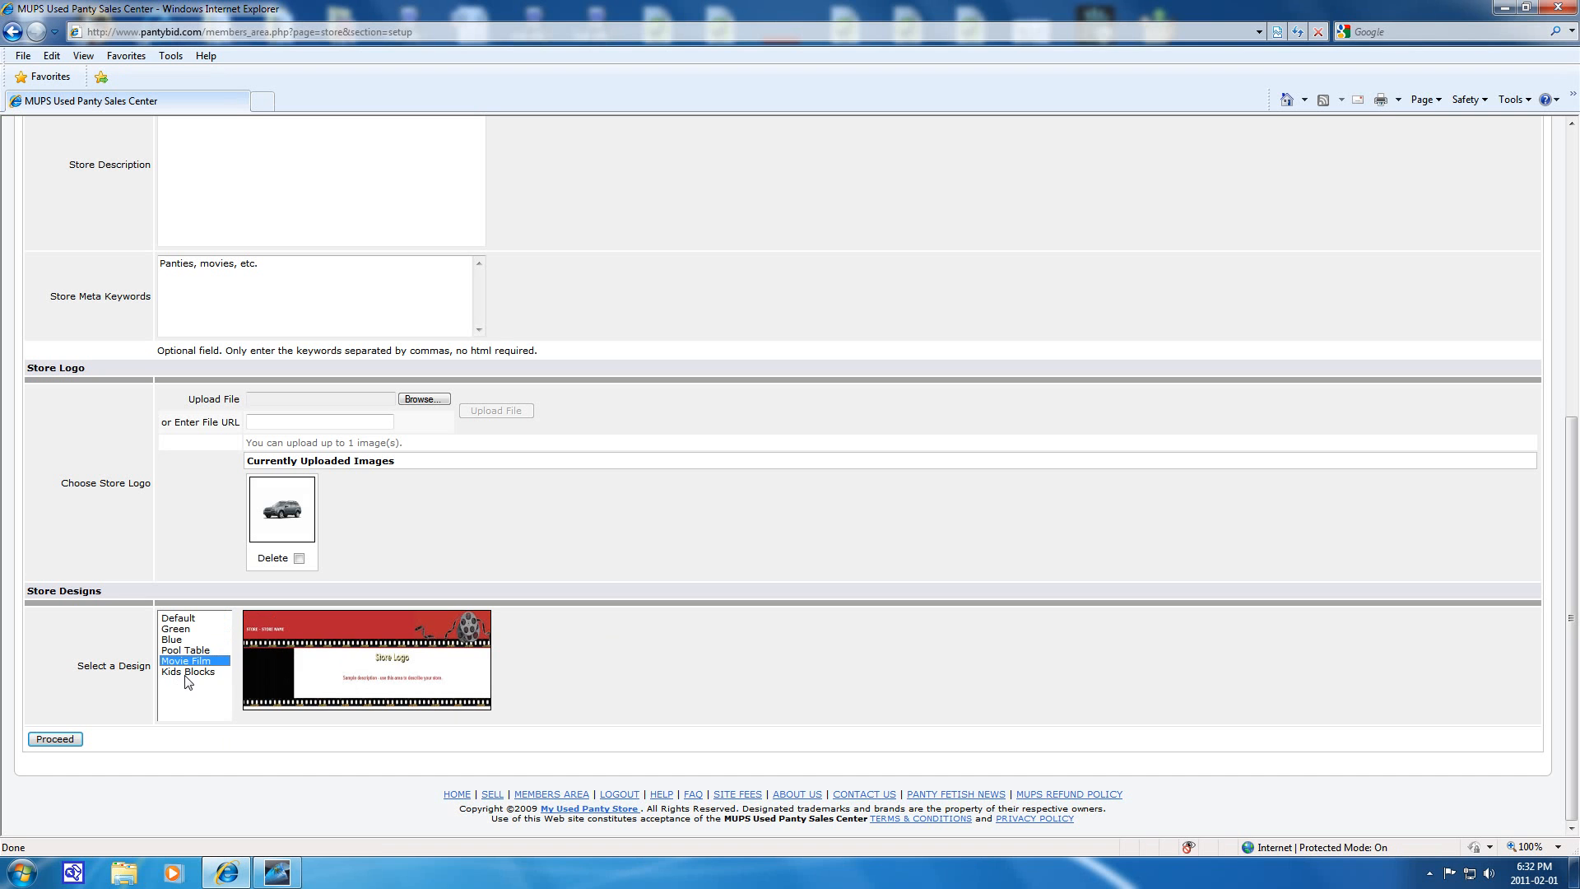
left_click(185, 674)
Select the Movie Film store design and save the store's main settings
left_click(188, 662)
key("Return")
scroll(775, 629, "down", 5)
left_click(57, 741)
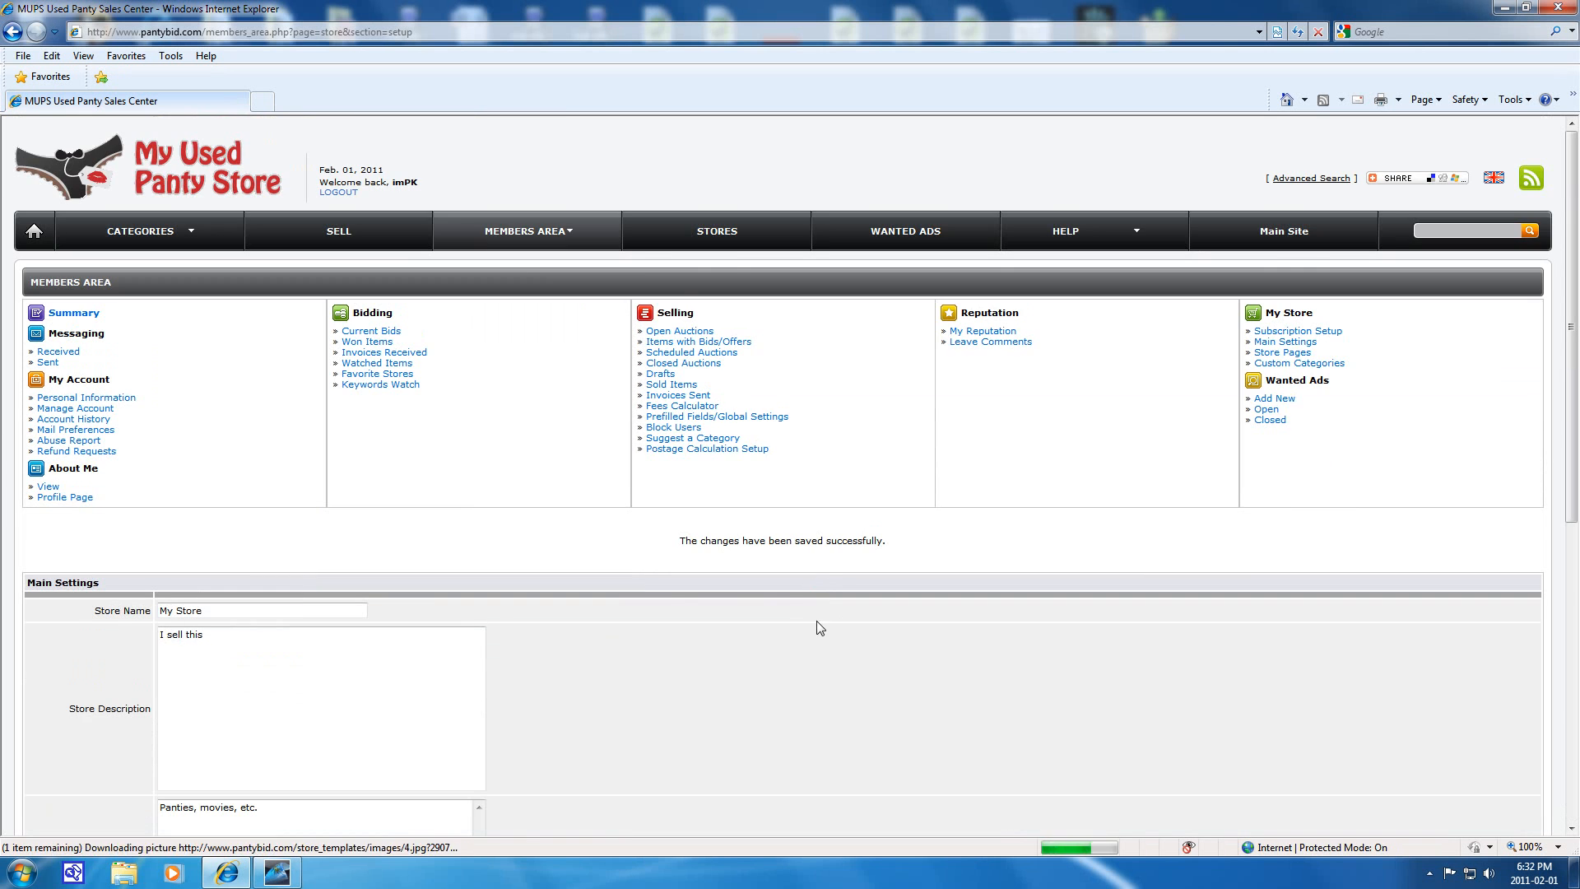
scroll(669, 590, "down", 3)
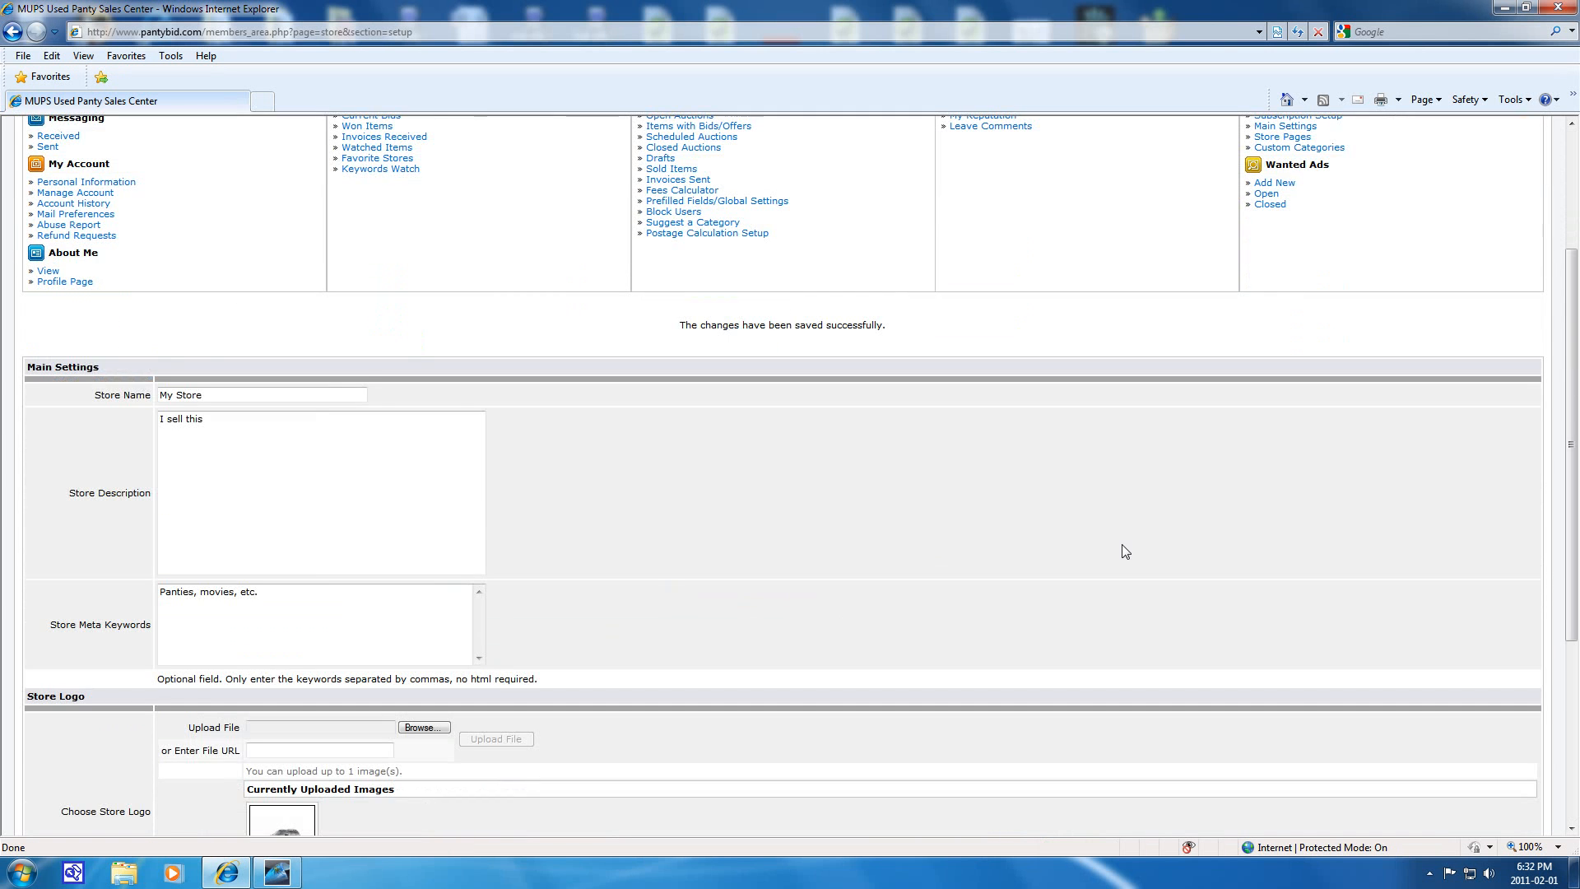
scroll(1122, 545, "up", 3)
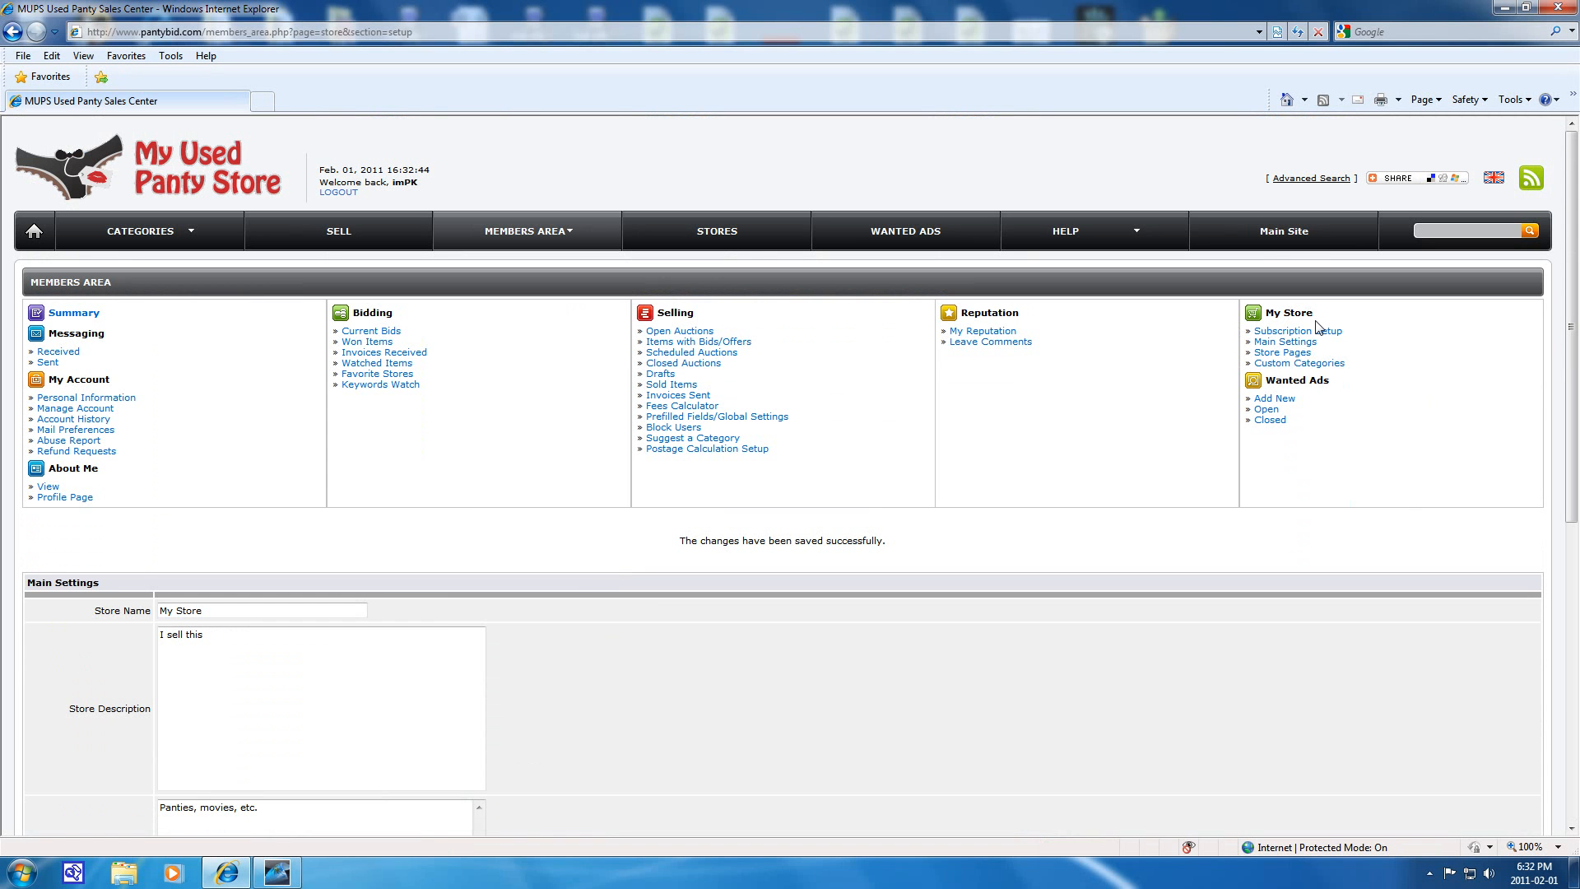
Open the store pages settings and append "sadjsadkjhaskd" to the About this Store text
left_click(1298, 354)
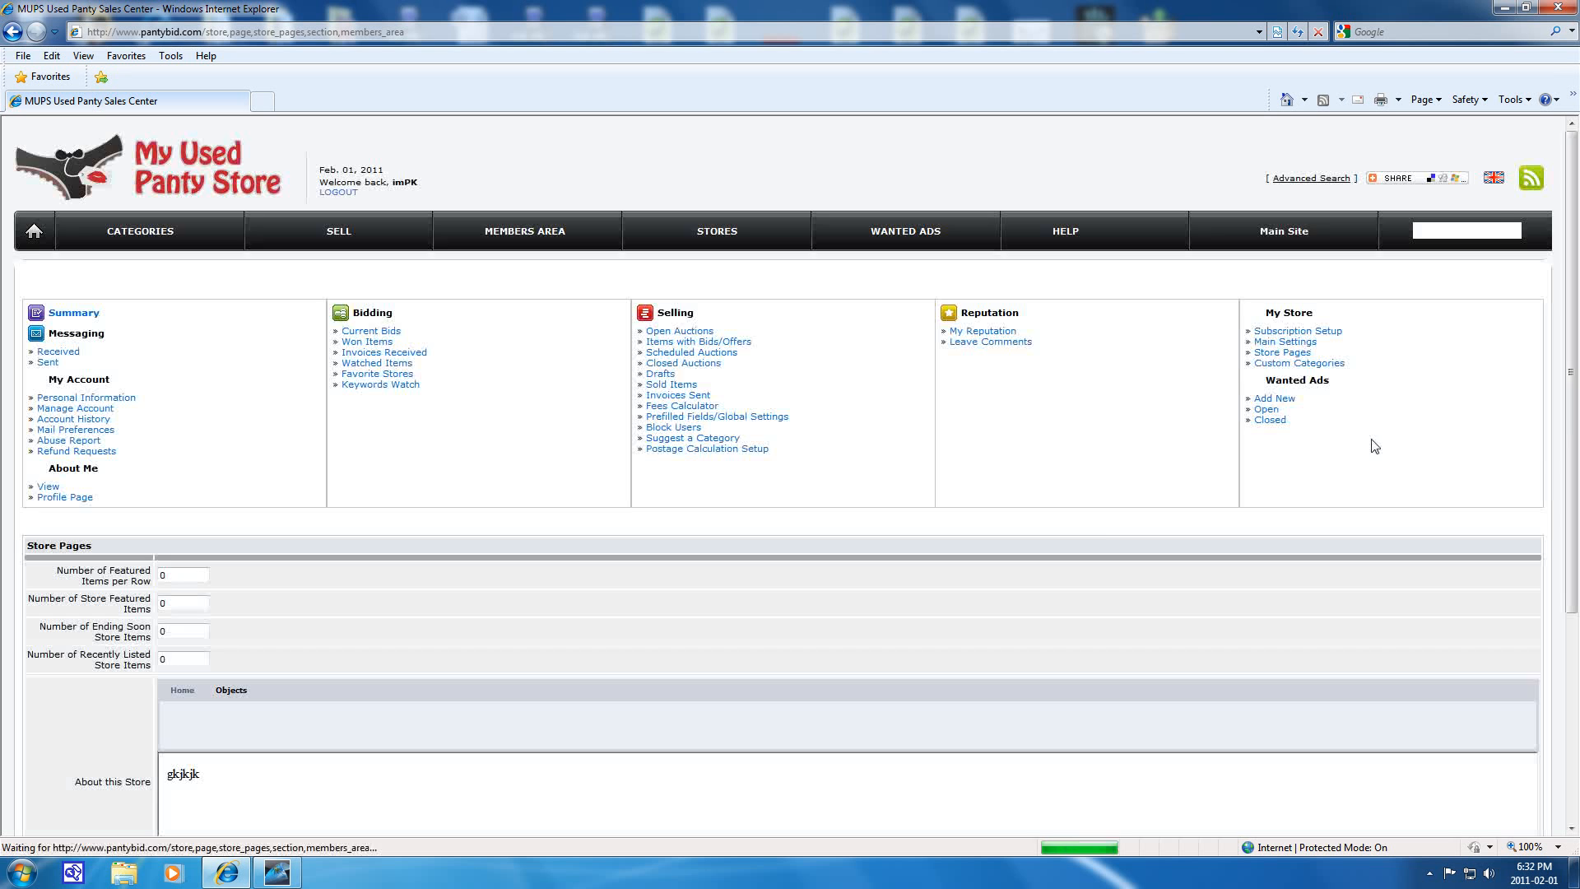
scroll(807, 535, "down", 5)
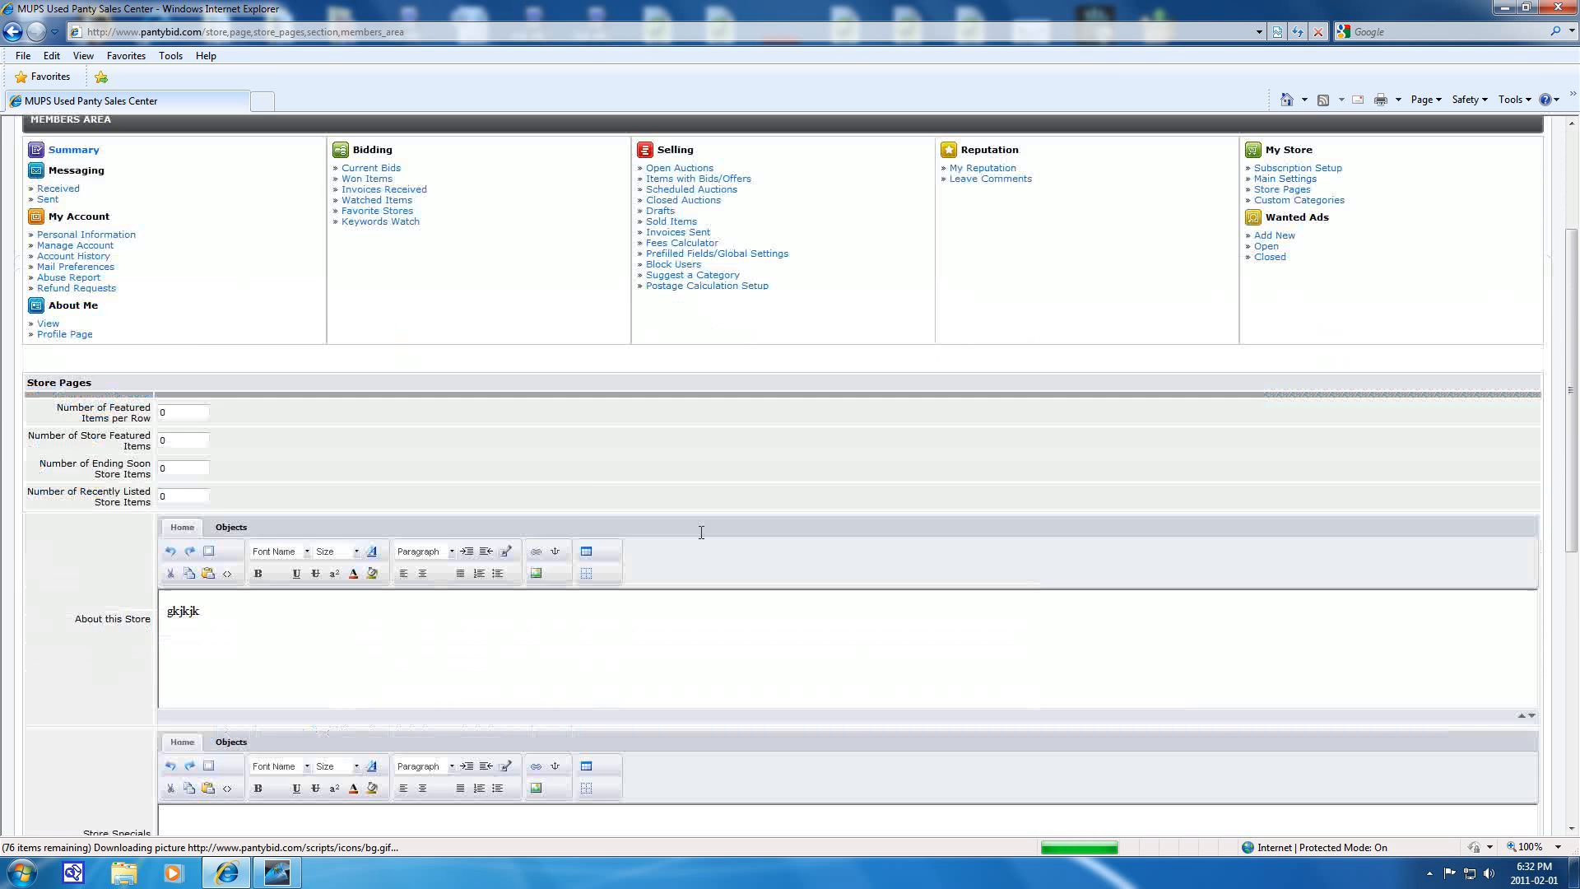
scroll(11, 434, "up", 1)
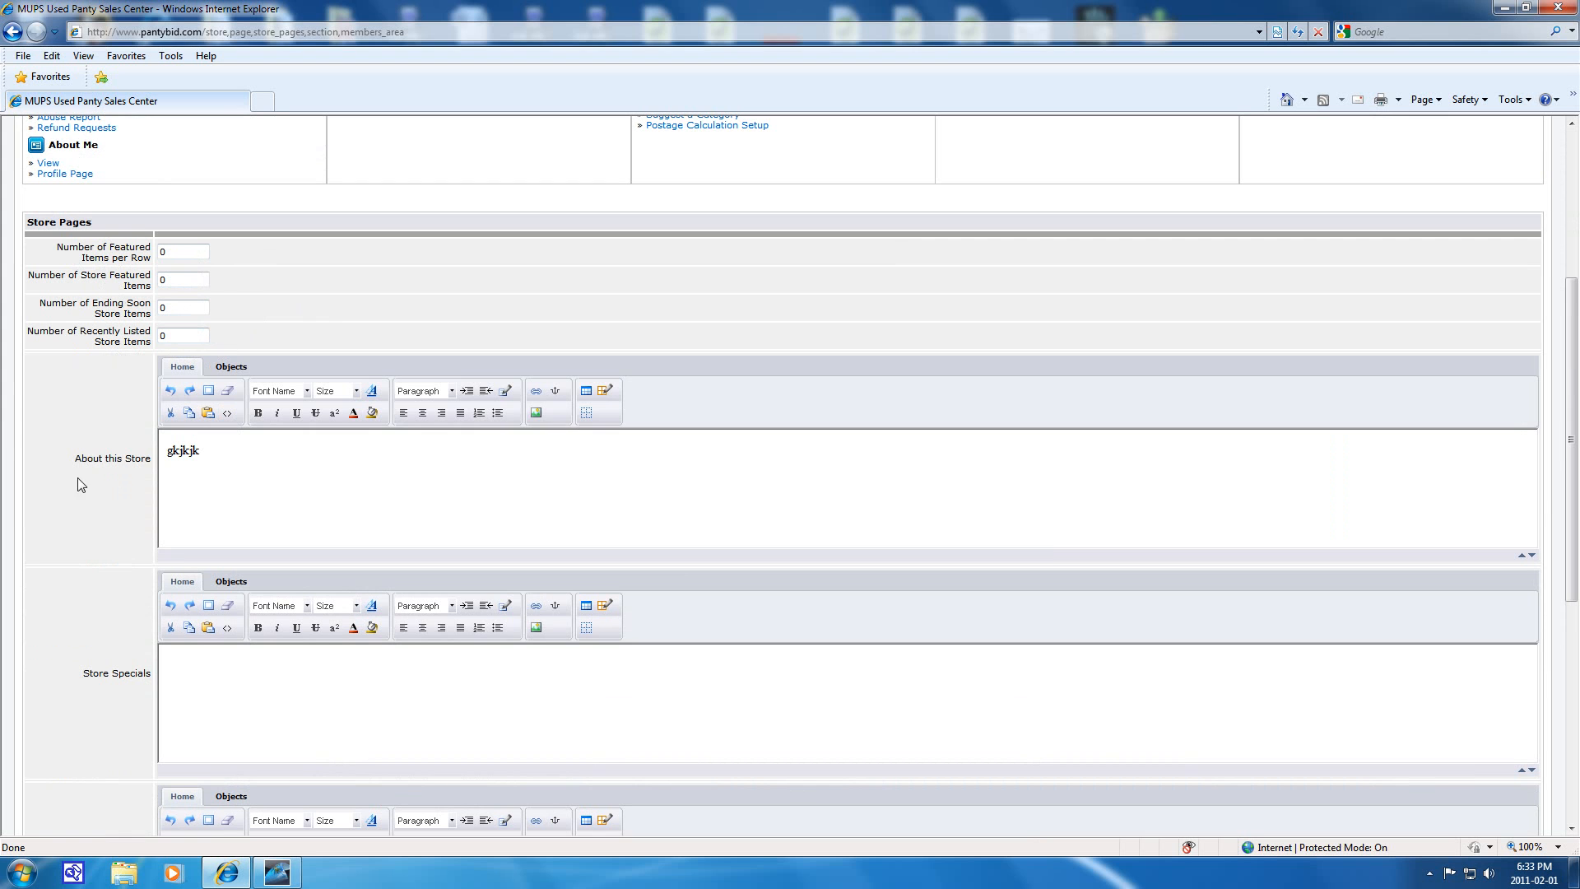
left_click(214, 453)
type("sadjsadkjhaskd")
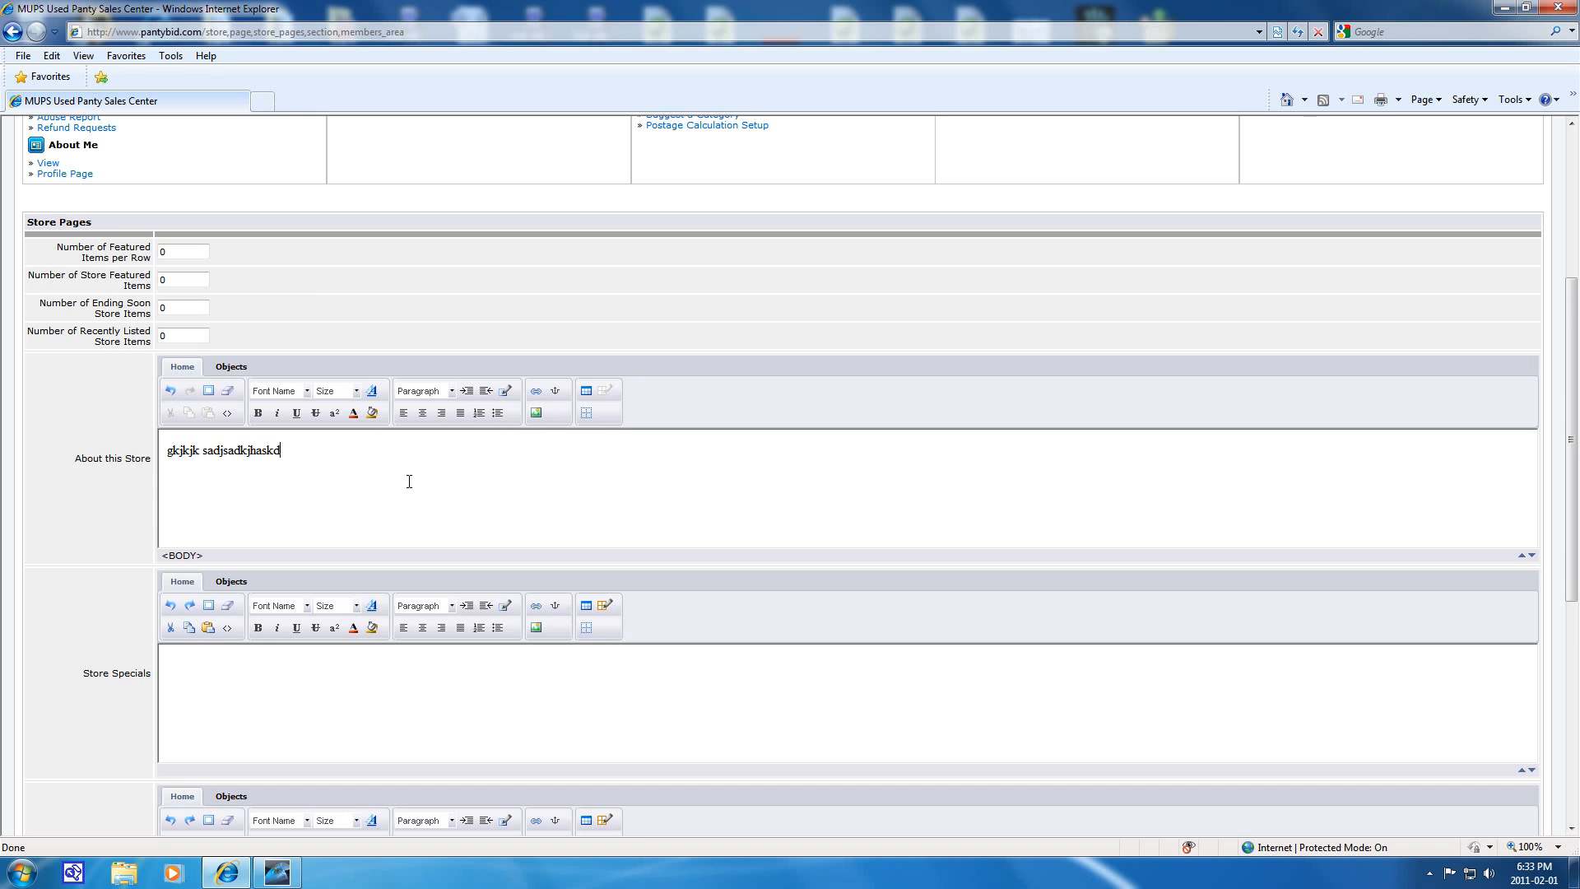
Examine the Store Specials, Shipping Information and Company Policies text areas of the store pages
scroll(409, 481, "down", 3)
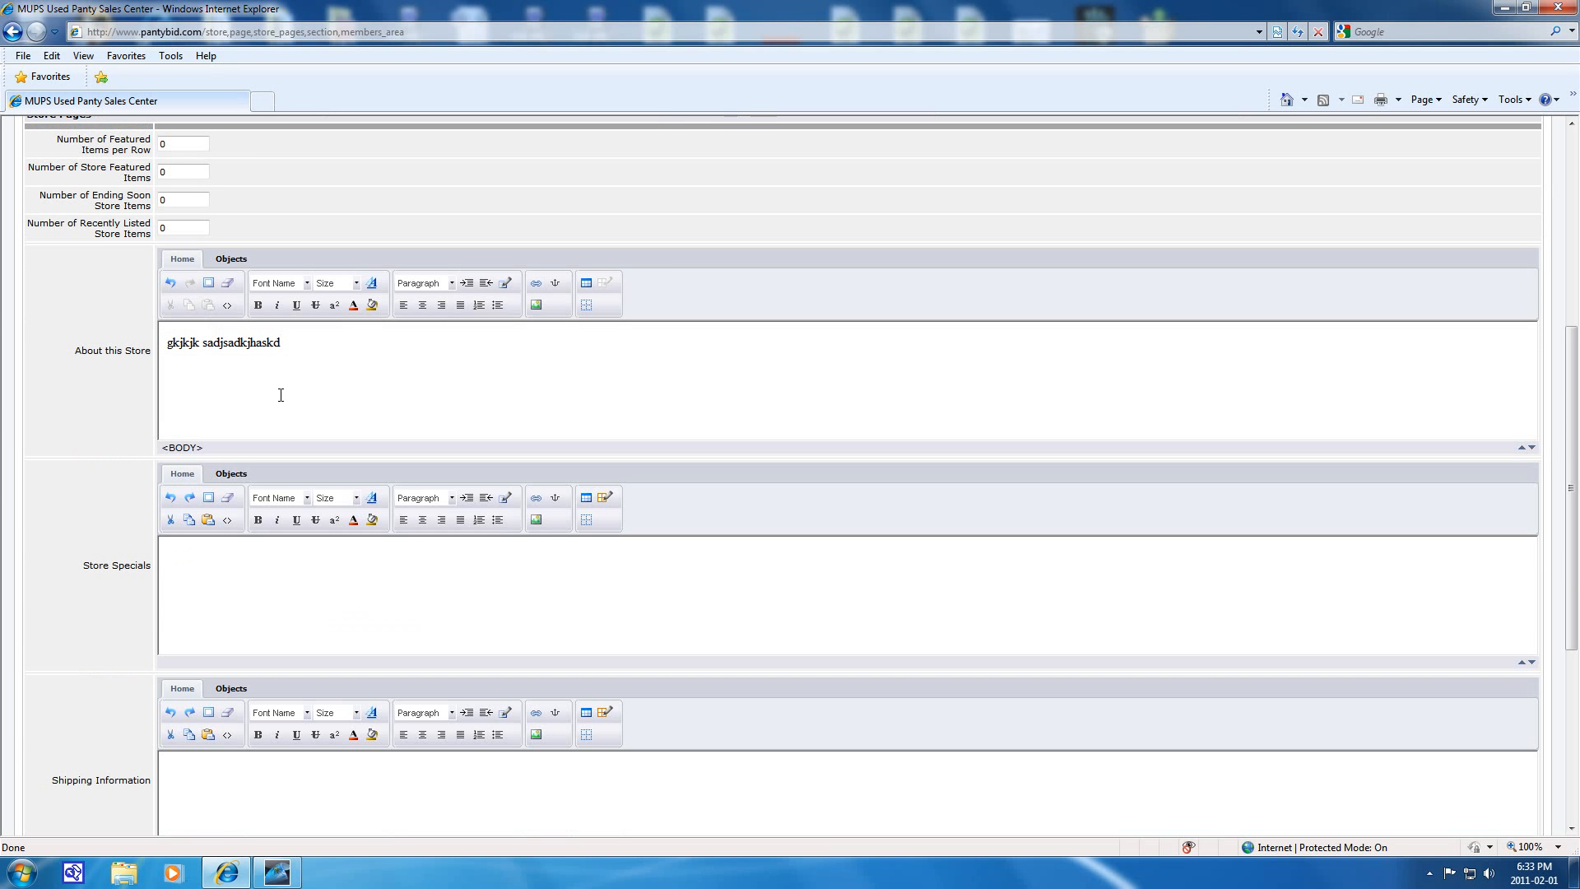
scroll(317, 397, "down", 3)
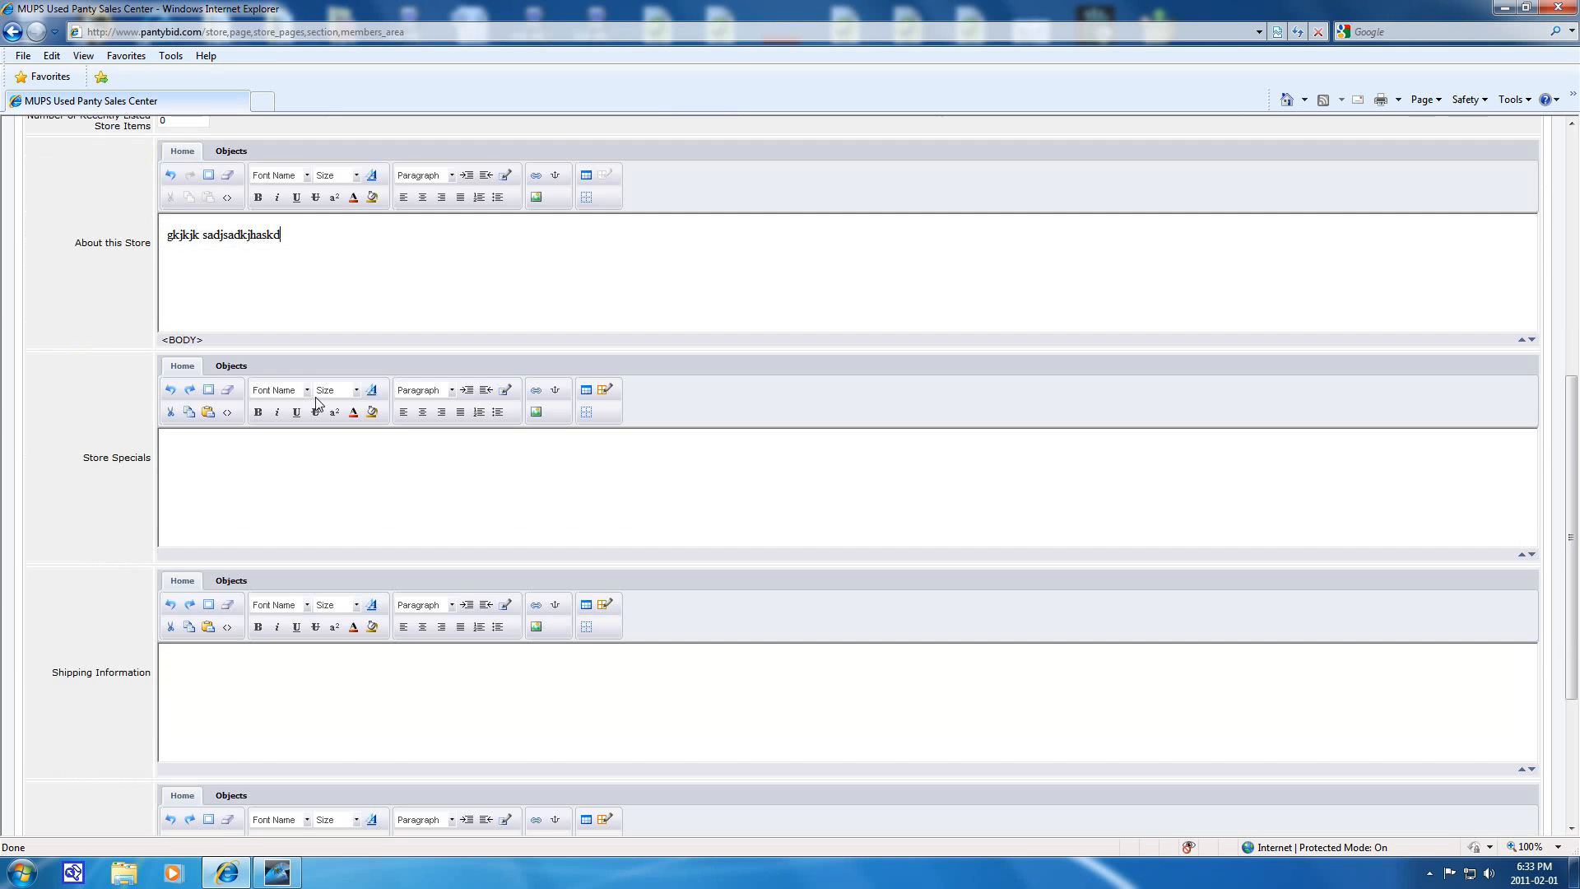
left_click(209, 468)
scroll(334, 486, "down", 3)
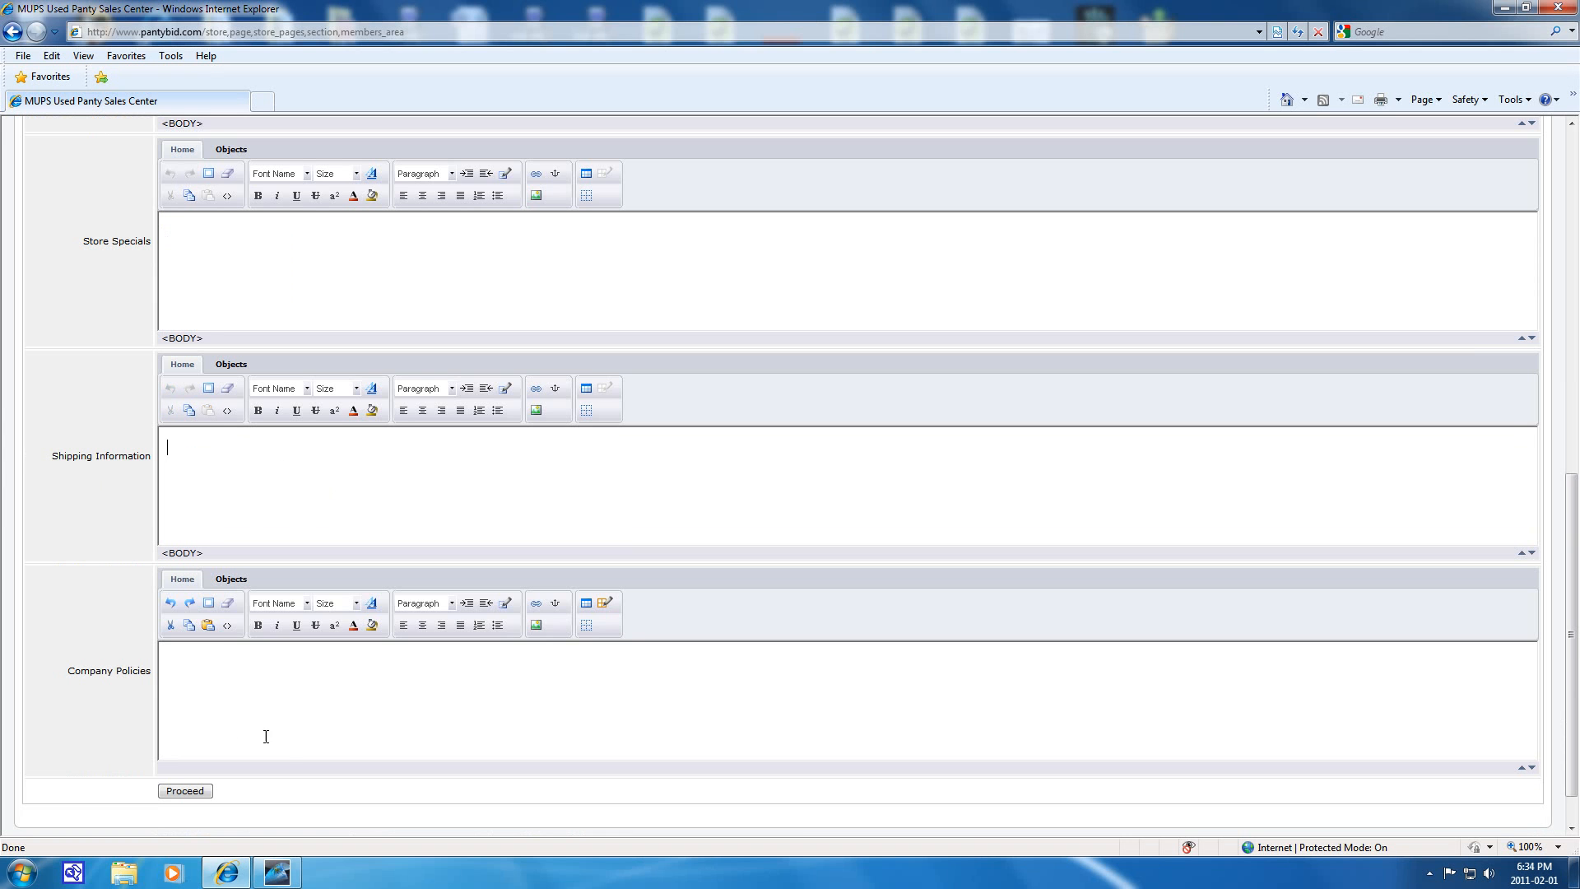
scroll(290, 704, "down", 1)
left_click(437, 628)
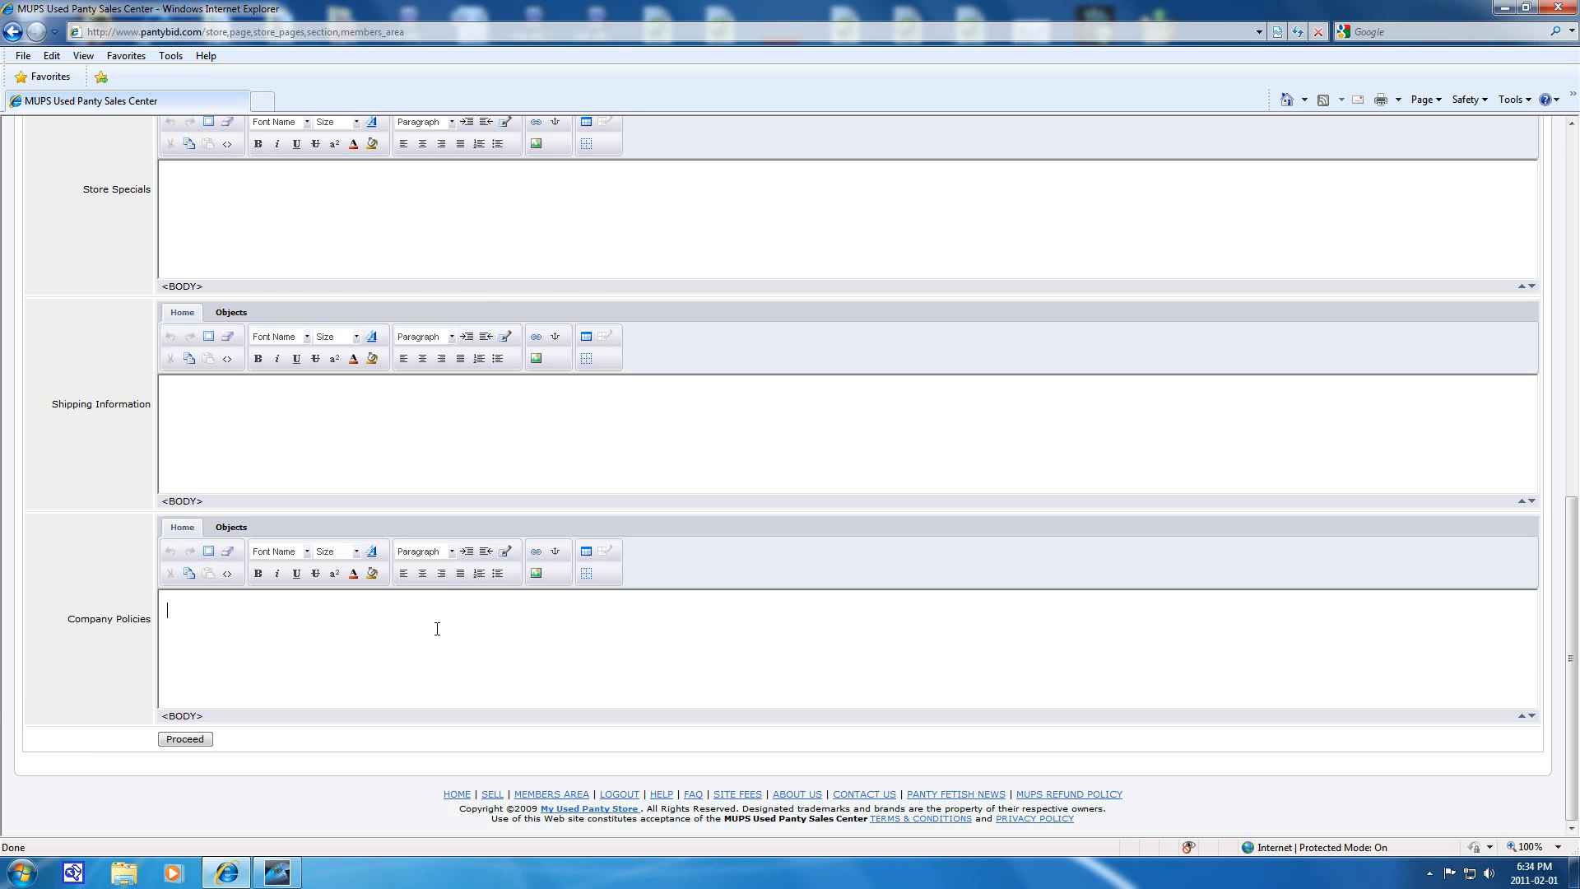
scroll(430, 656, "up", 3)
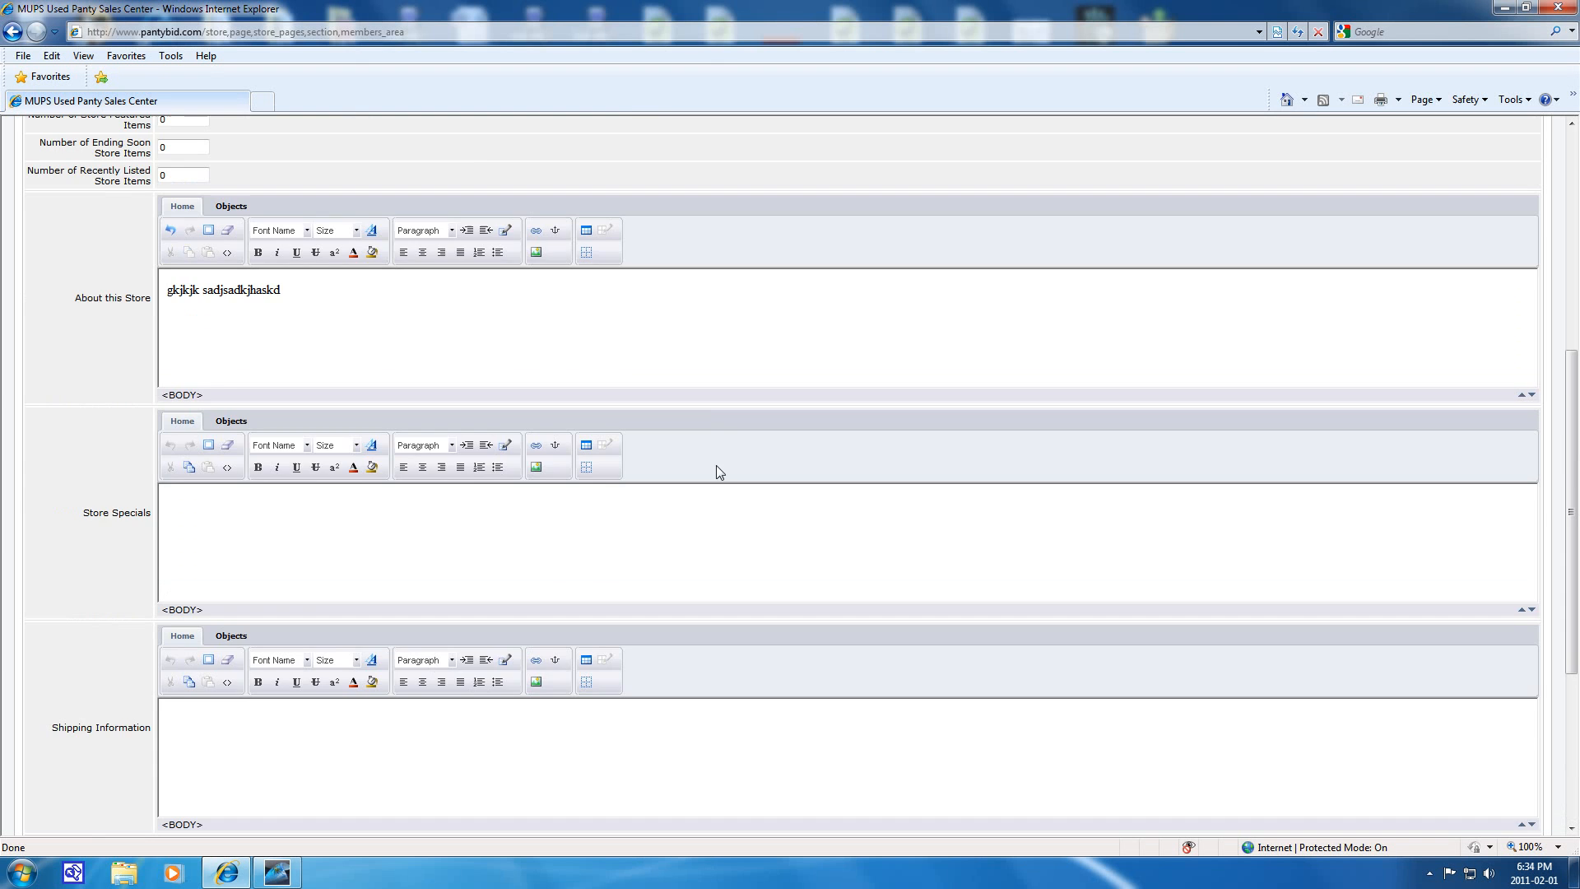
scroll(724, 473, "up", 1)
scroll(736, 409, "down", 2)
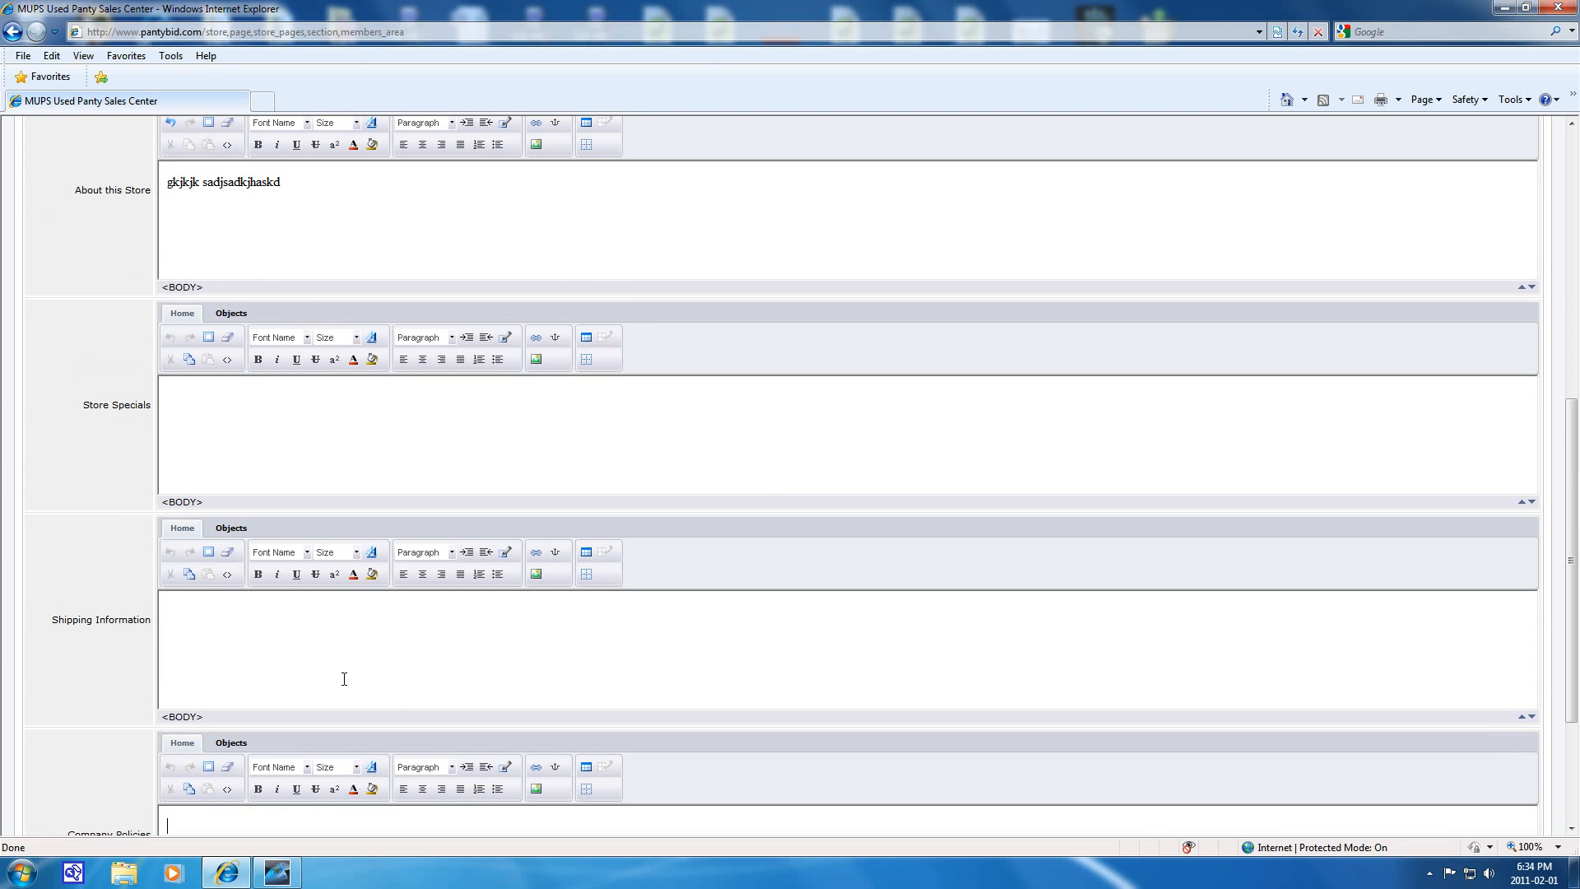
Leave Company Policies empty and save the store pages settings
scroll(712, 648, "down", 2)
left_click(712, 649)
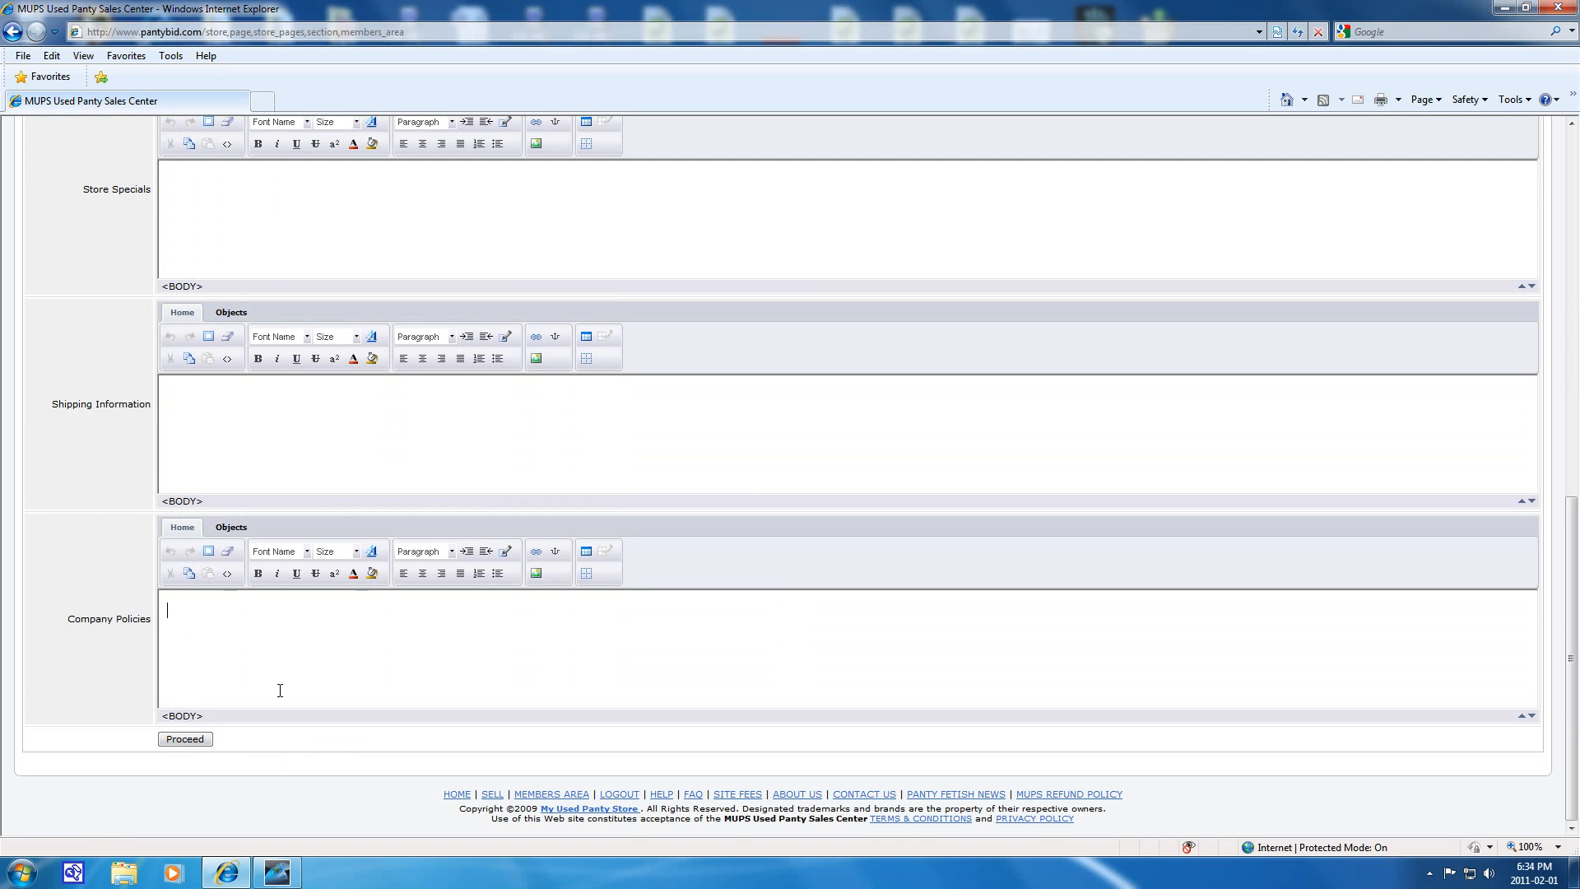
left_click(185, 739)
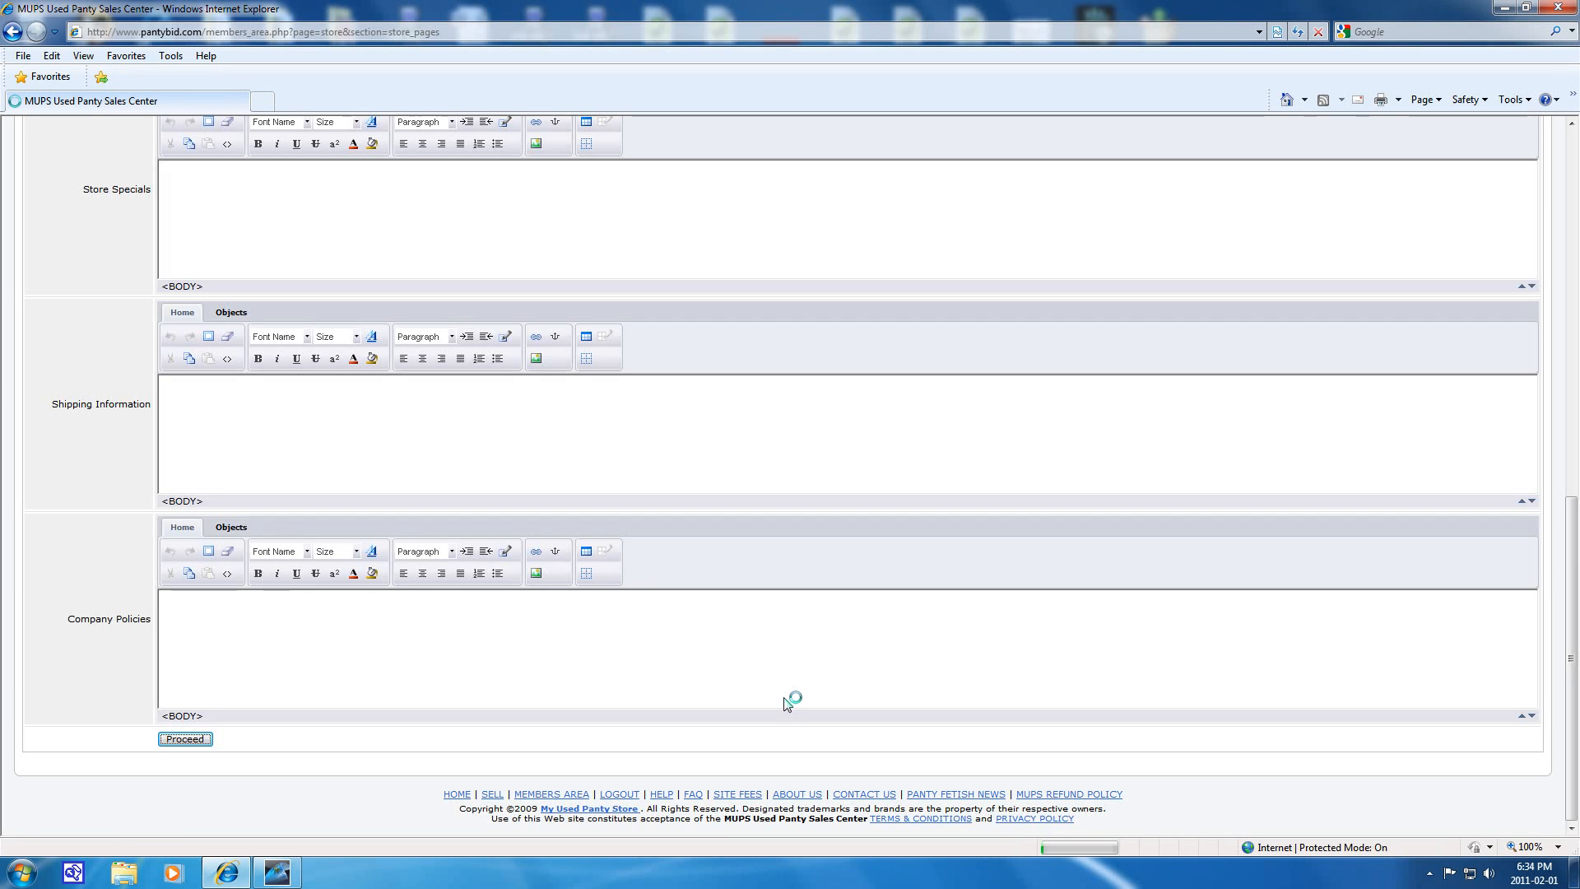
scroll(1424, 500, "down", 1)
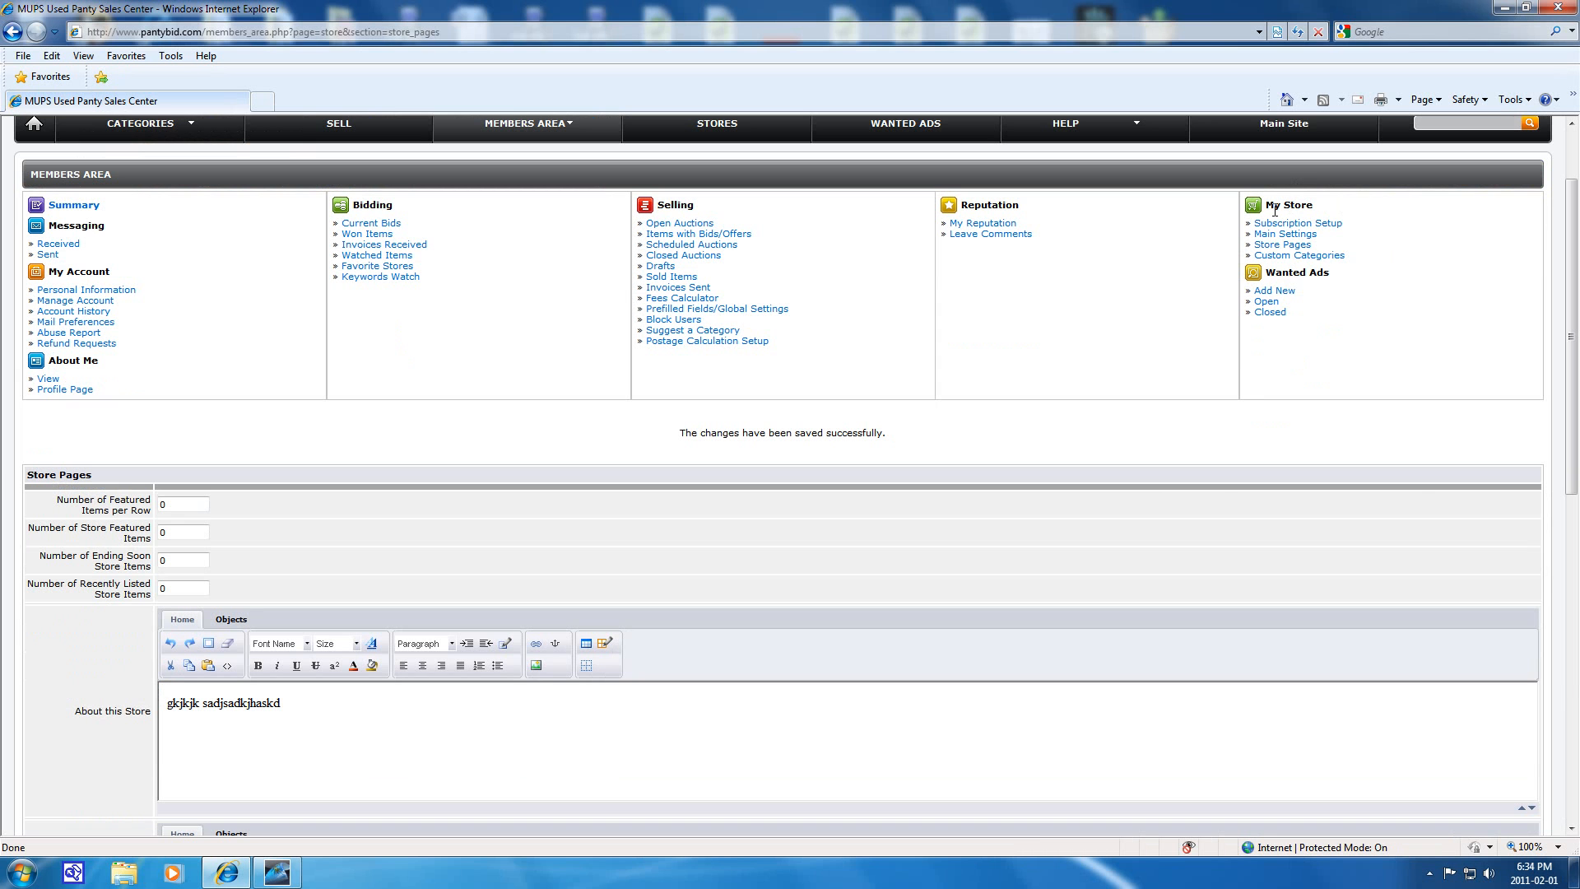
Open the store's custom categories and save the list with the existing BBW Panties category
left_click(1307, 257)
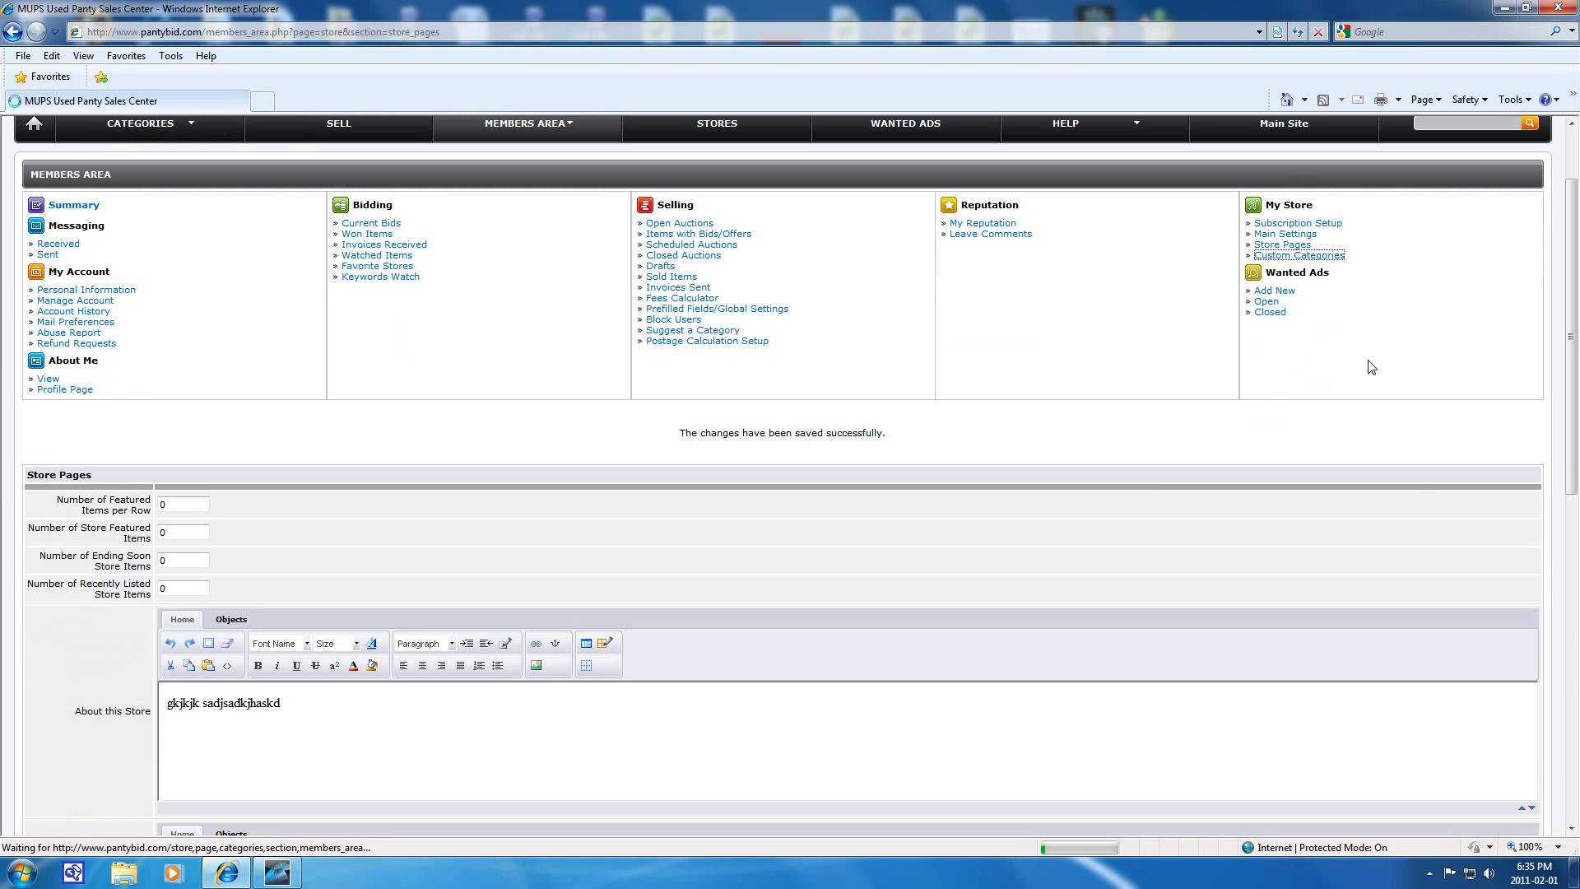
scroll(802, 443, "down", 3)
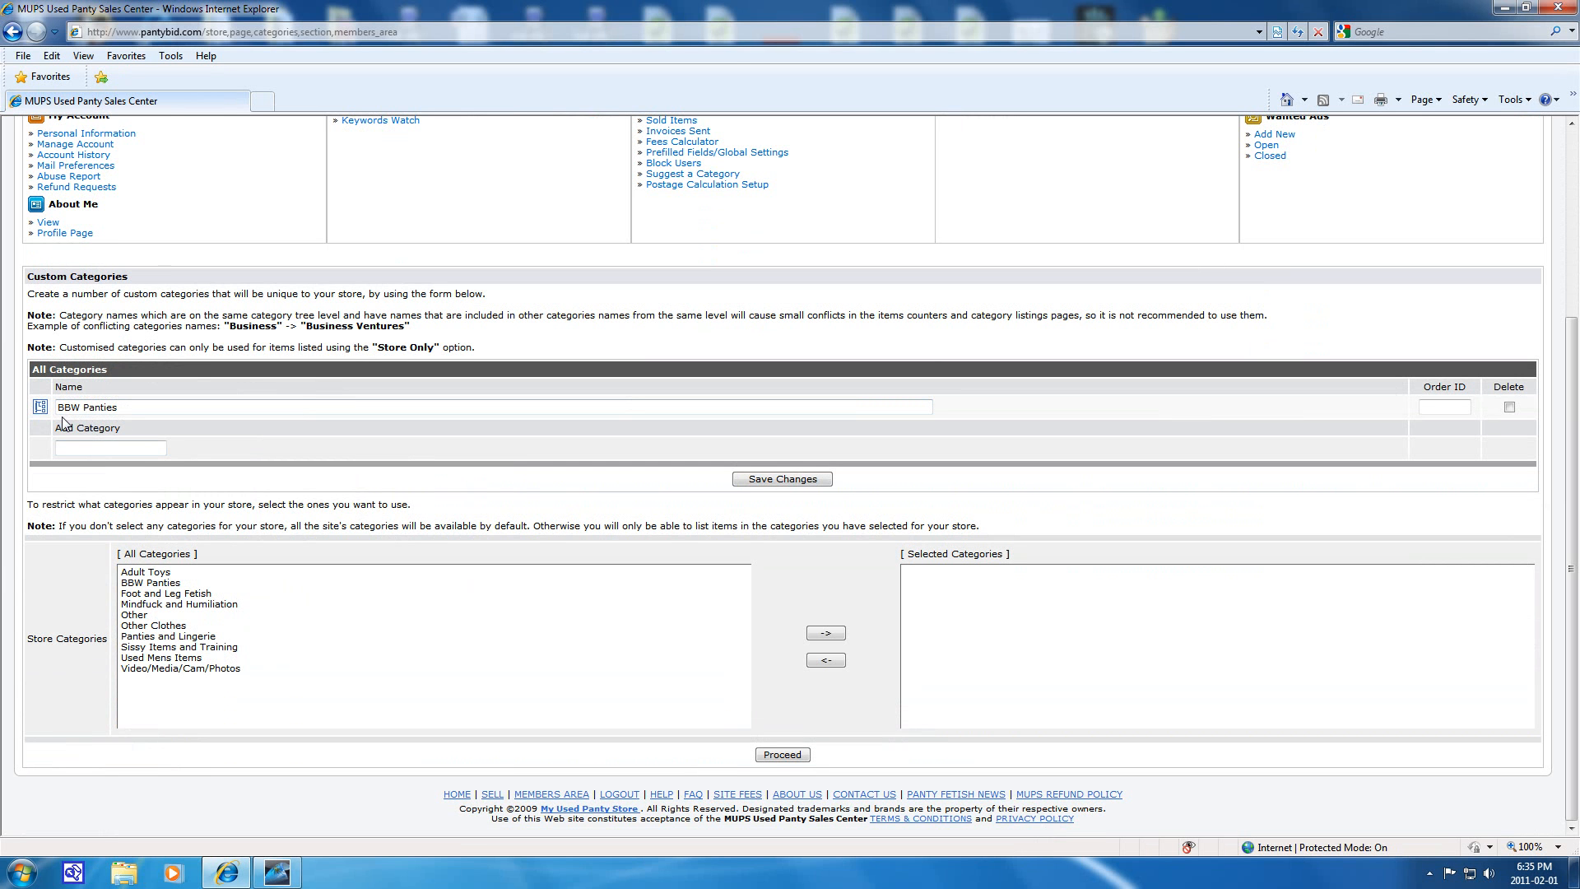
left_click(131, 407)
triple_click(120, 407)
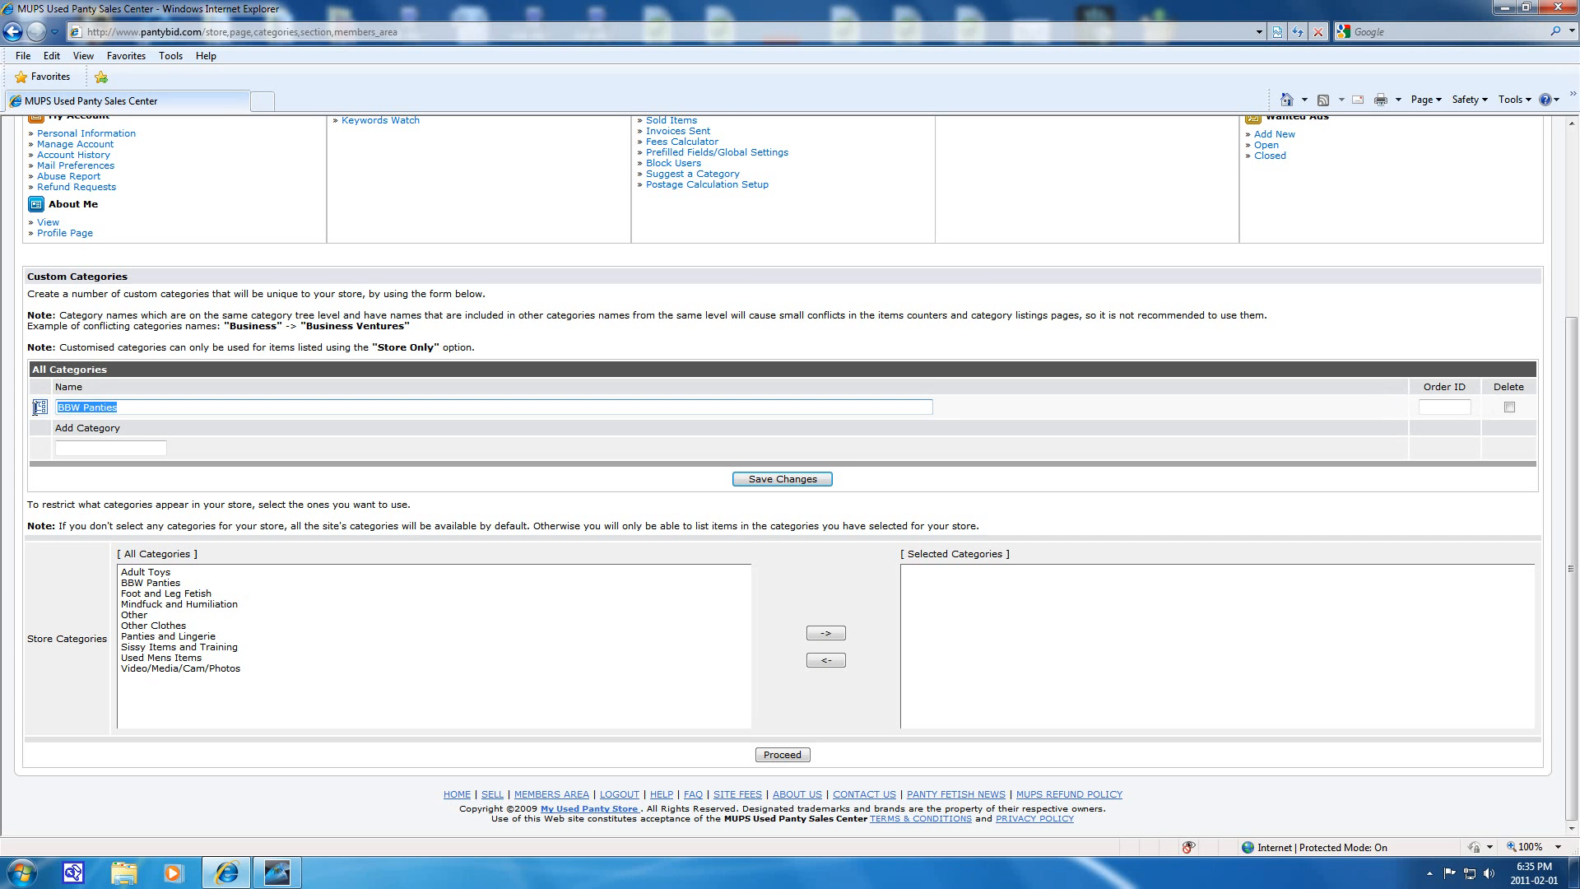
left_click(745, 481)
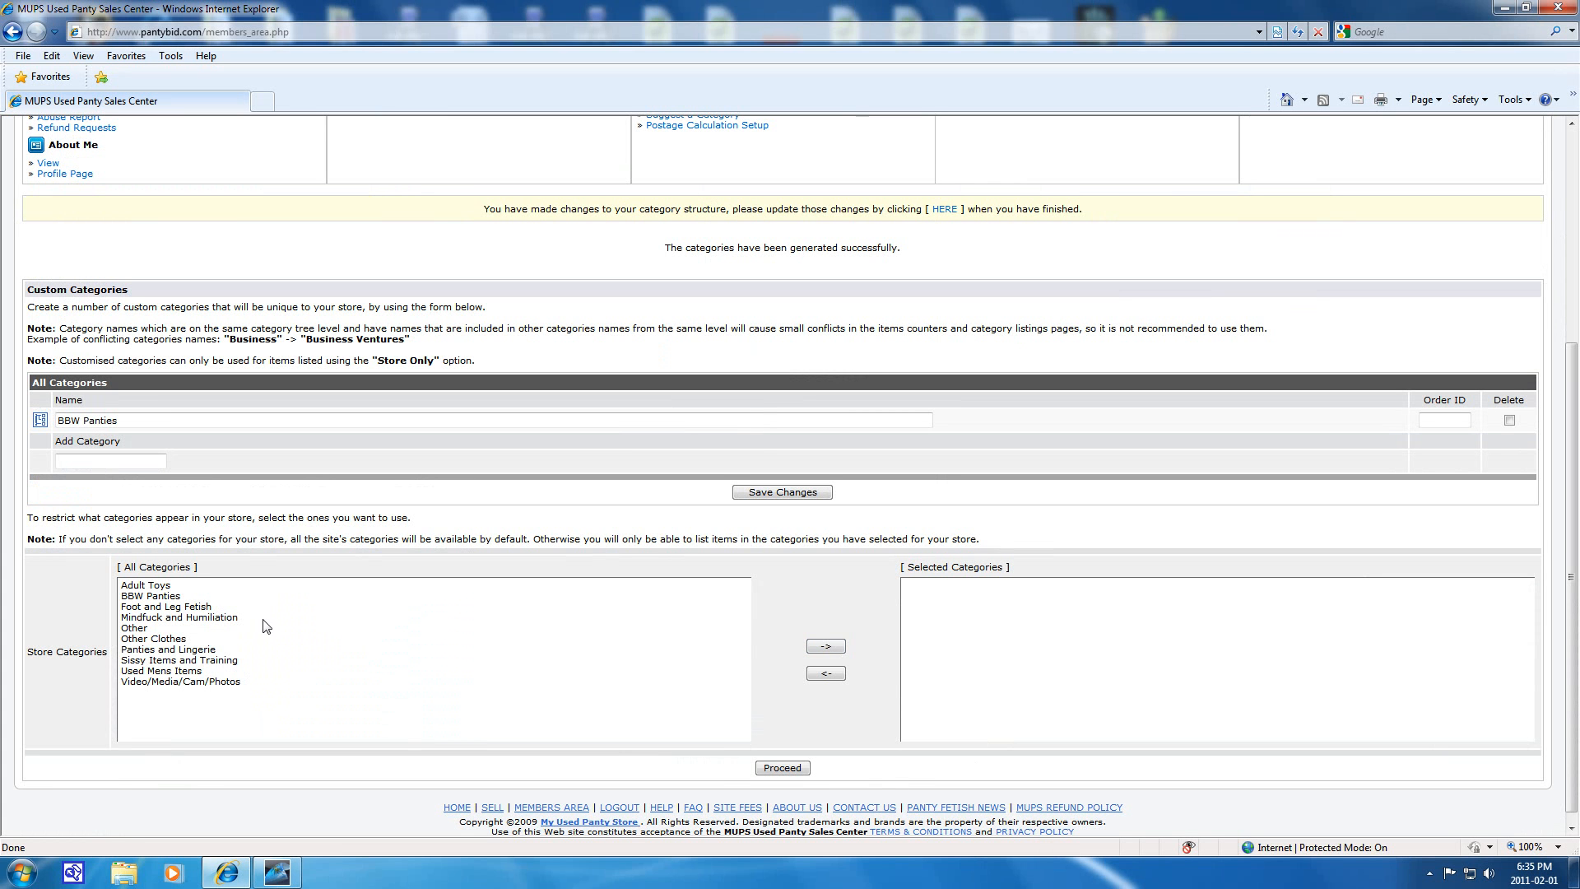
Add BBW Panties, Other Clothes and Used Mens Items to the store's selected categories
left_click(168, 598)
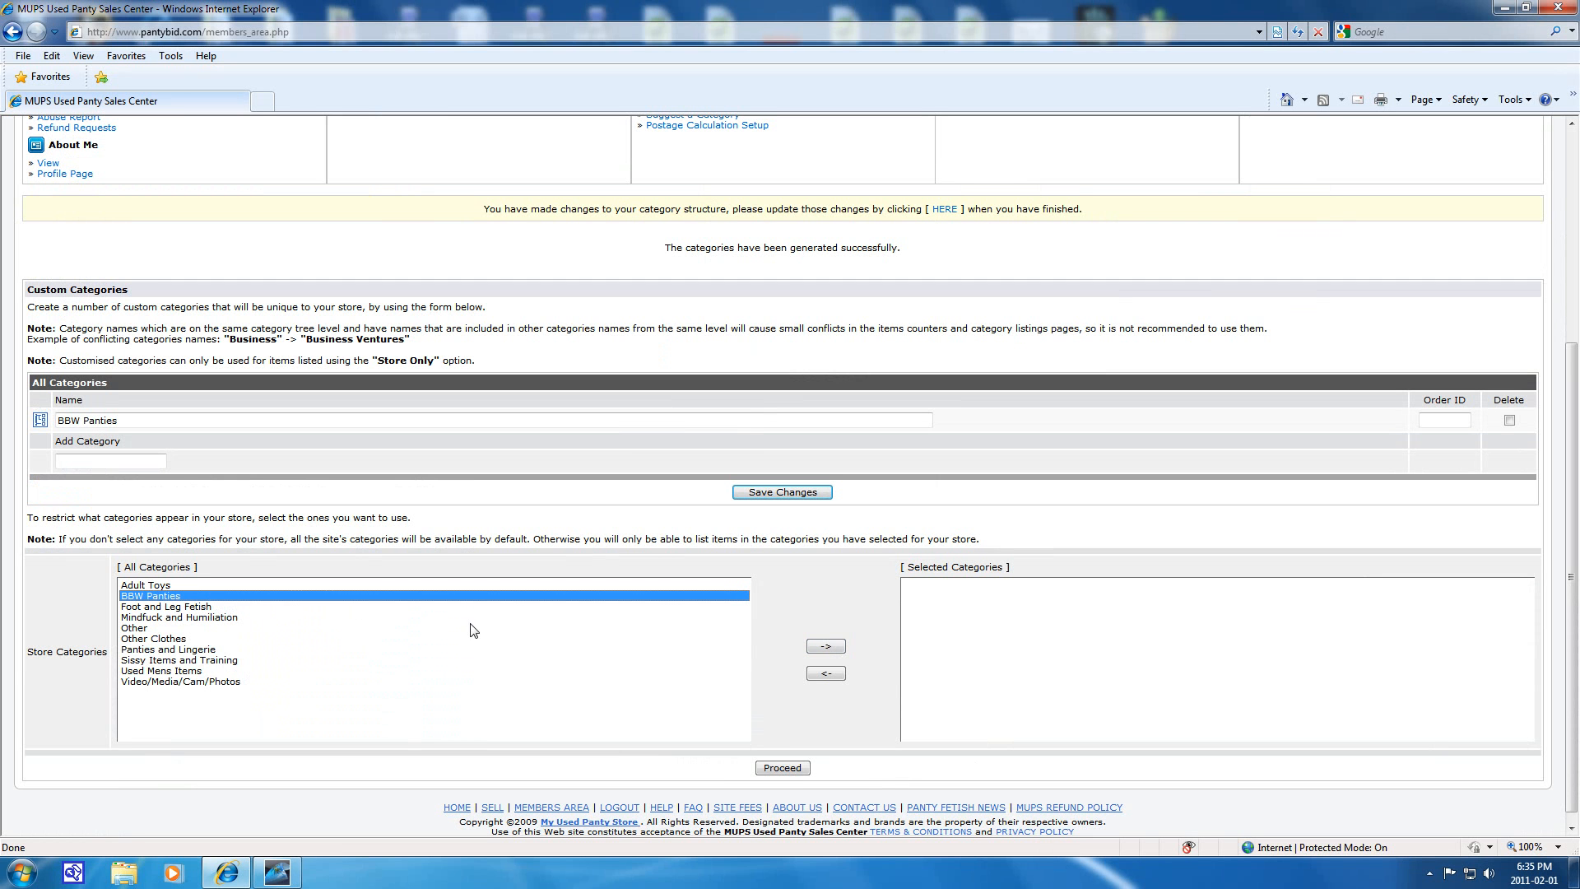
left_click(827, 648)
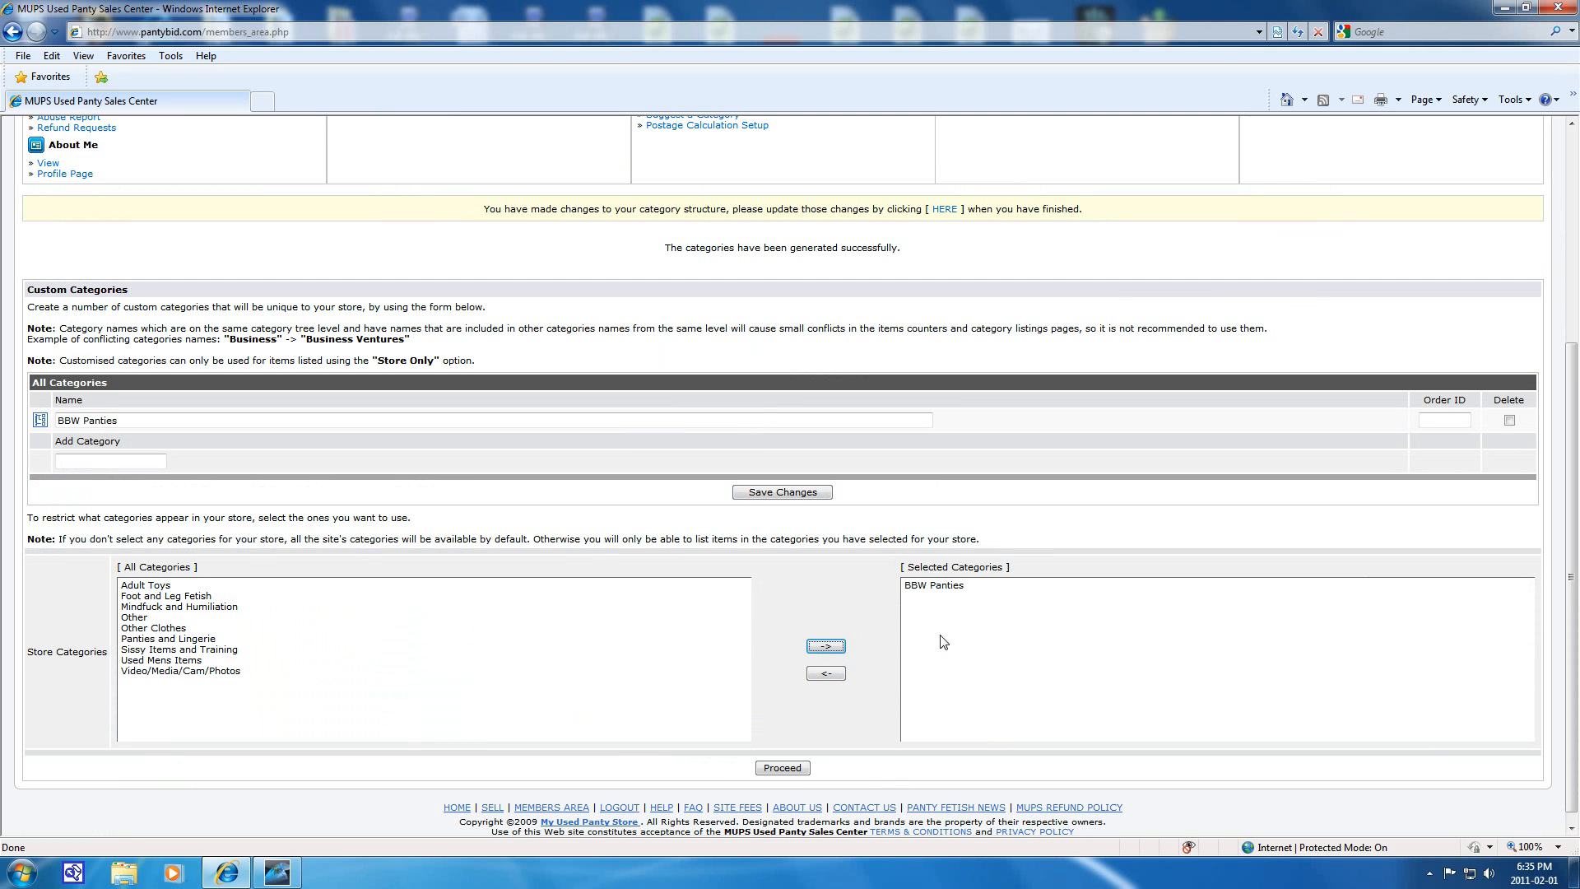
left_click(154, 629)
left_click(826, 646)
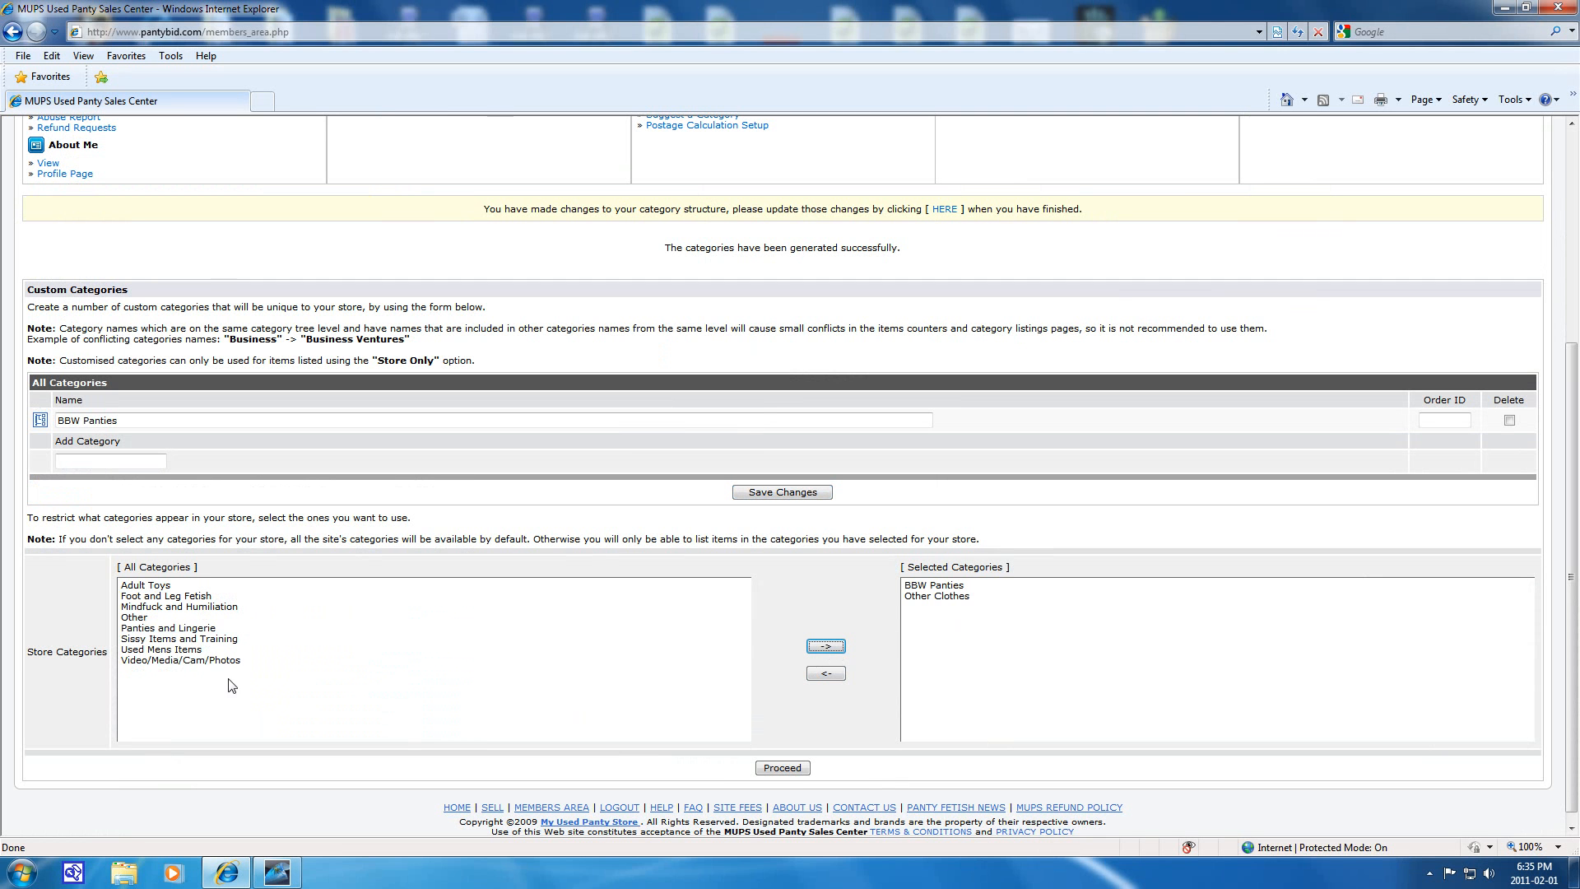
left_click(174, 650)
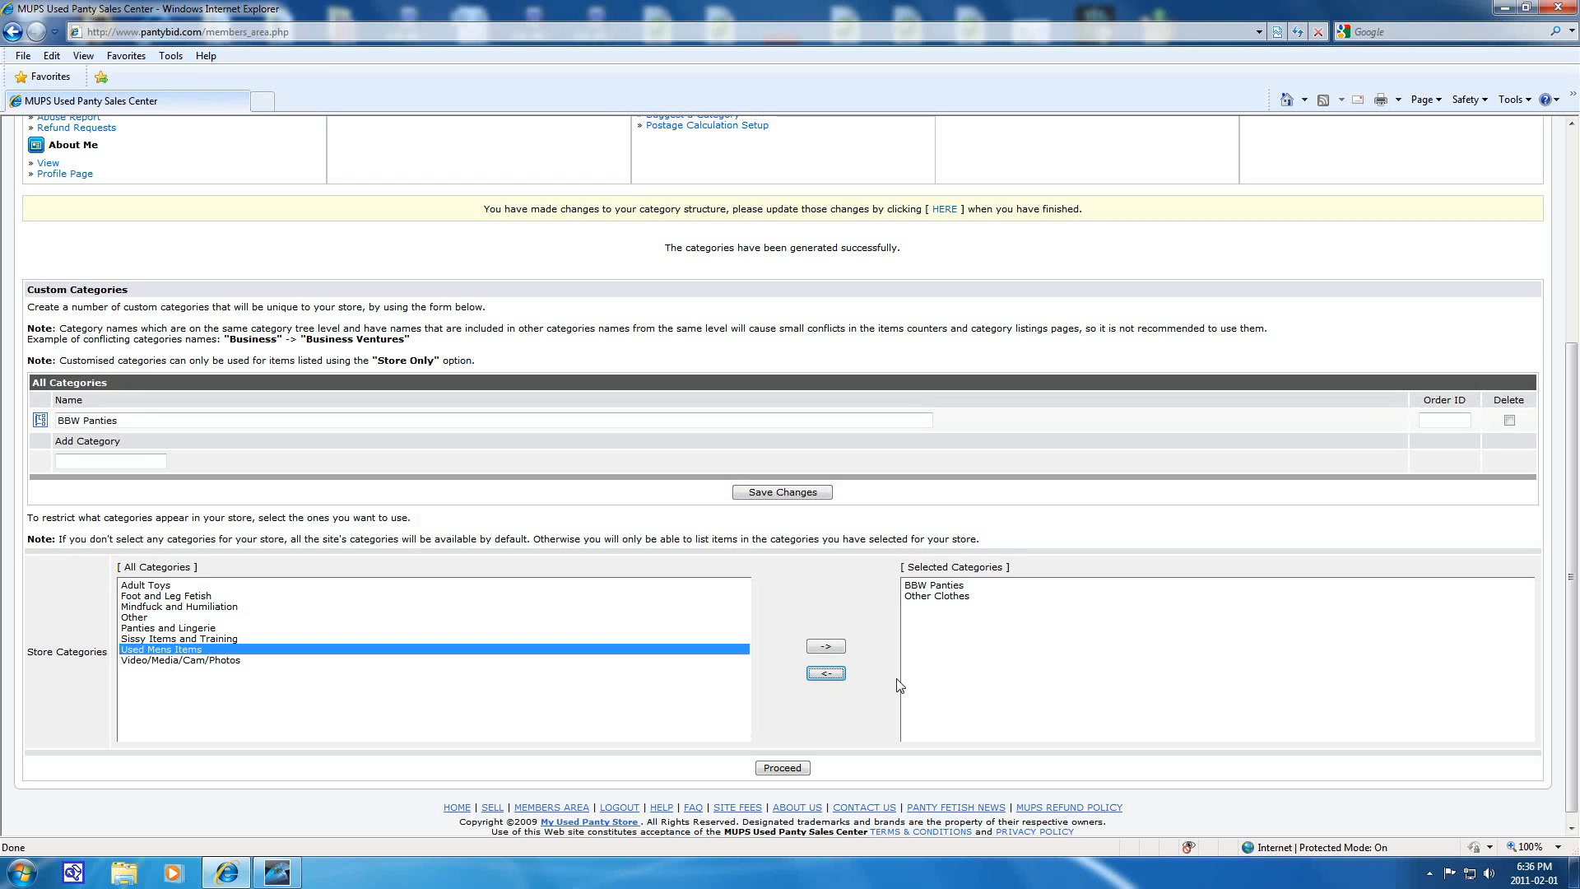
left_click(824, 645)
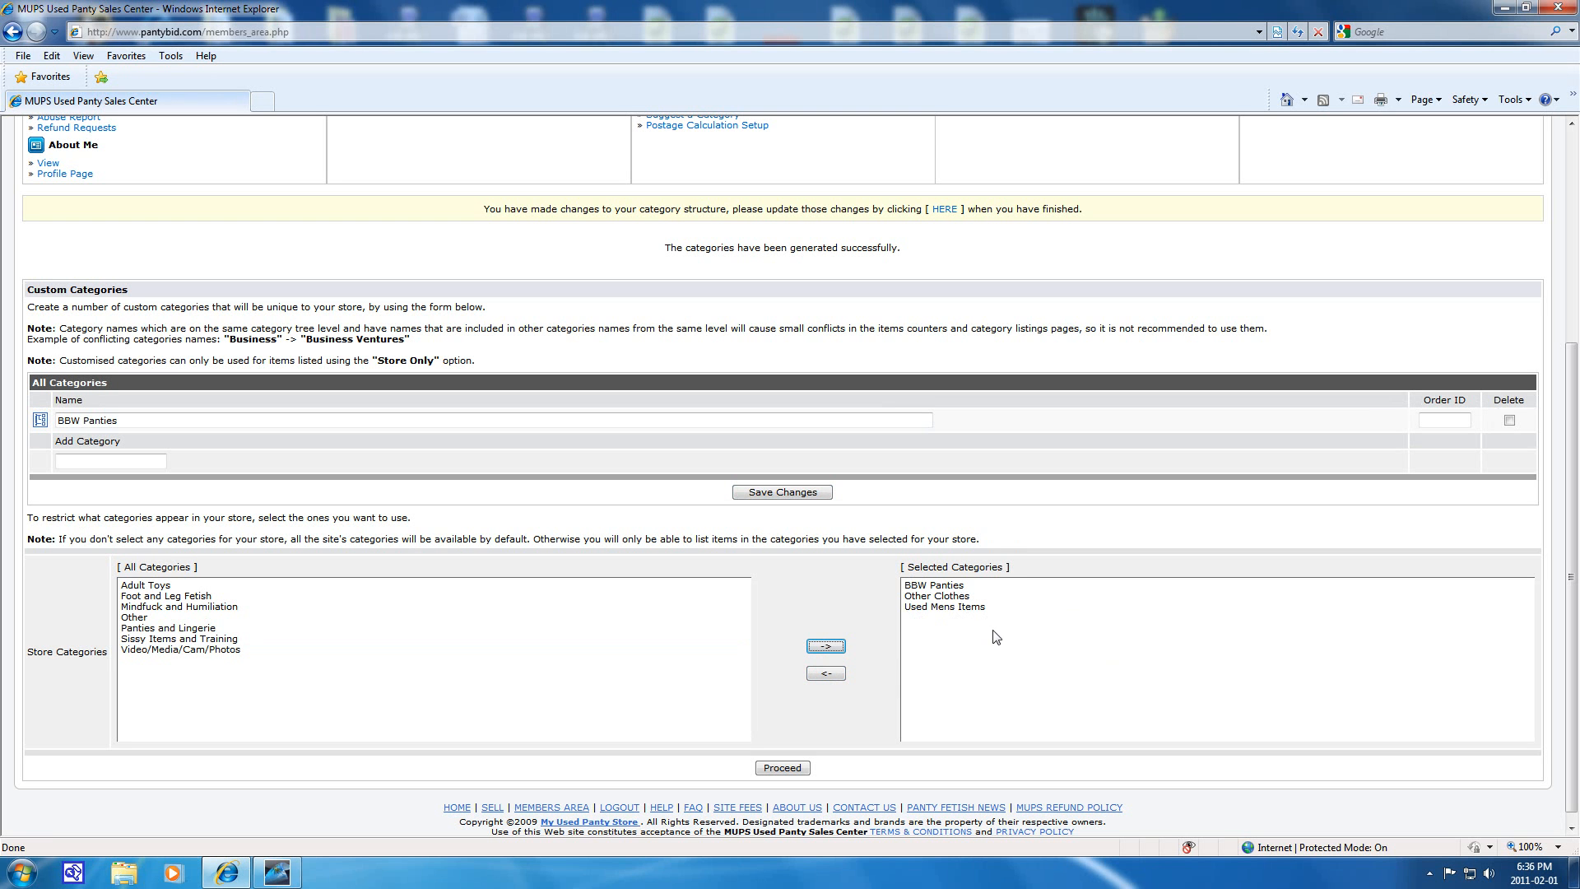
Remove Used Mens Items, Other Clothes and BBW Panties from the store's selected categories
left_click(950, 607)
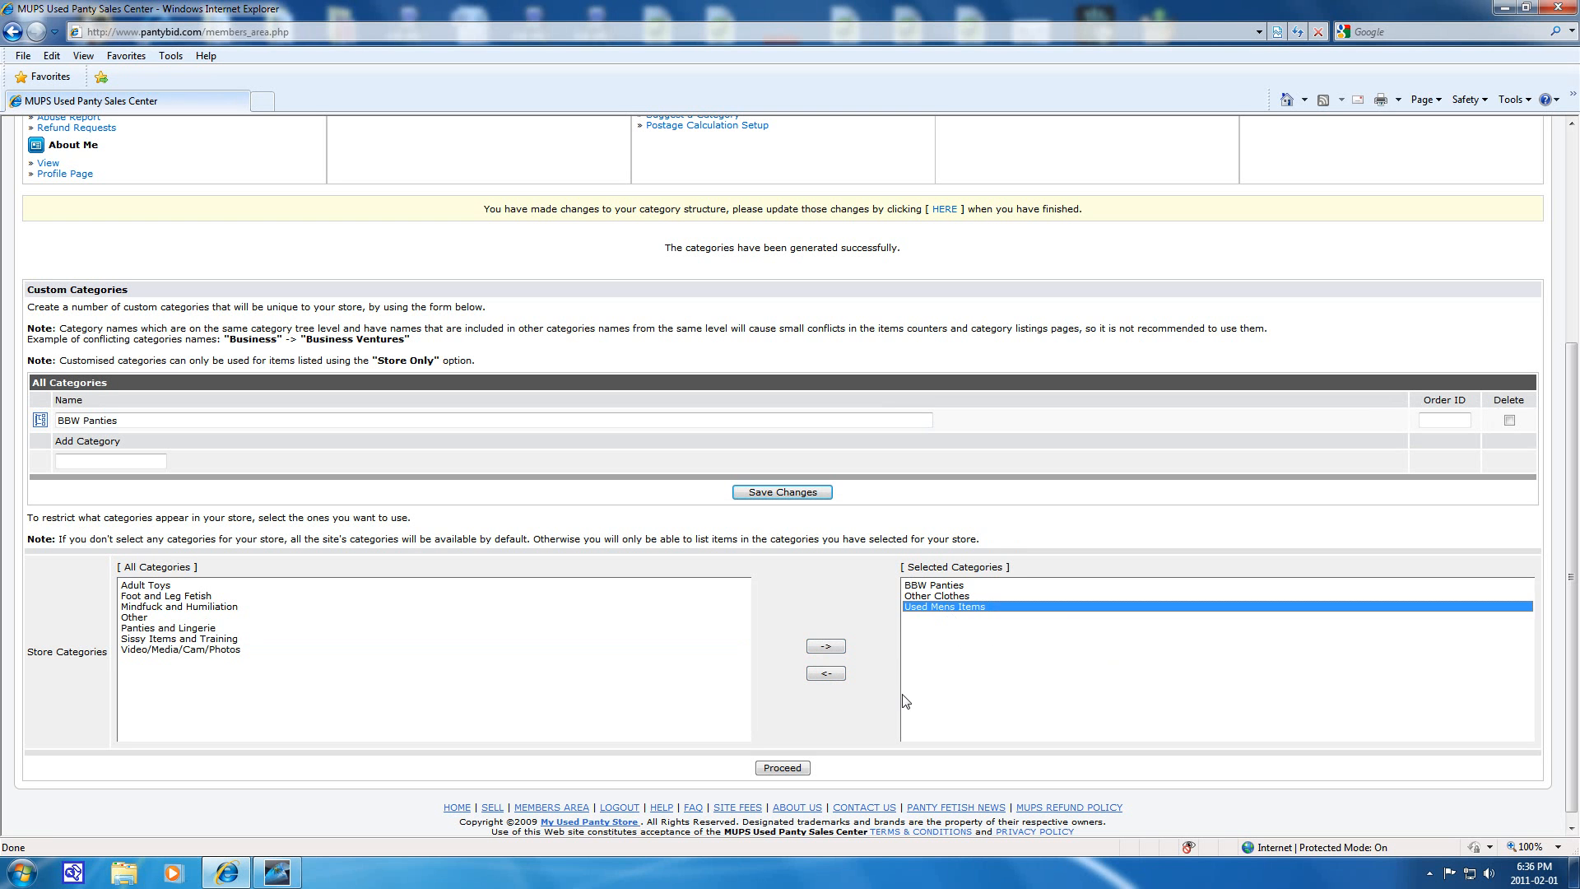
left_click(827, 676)
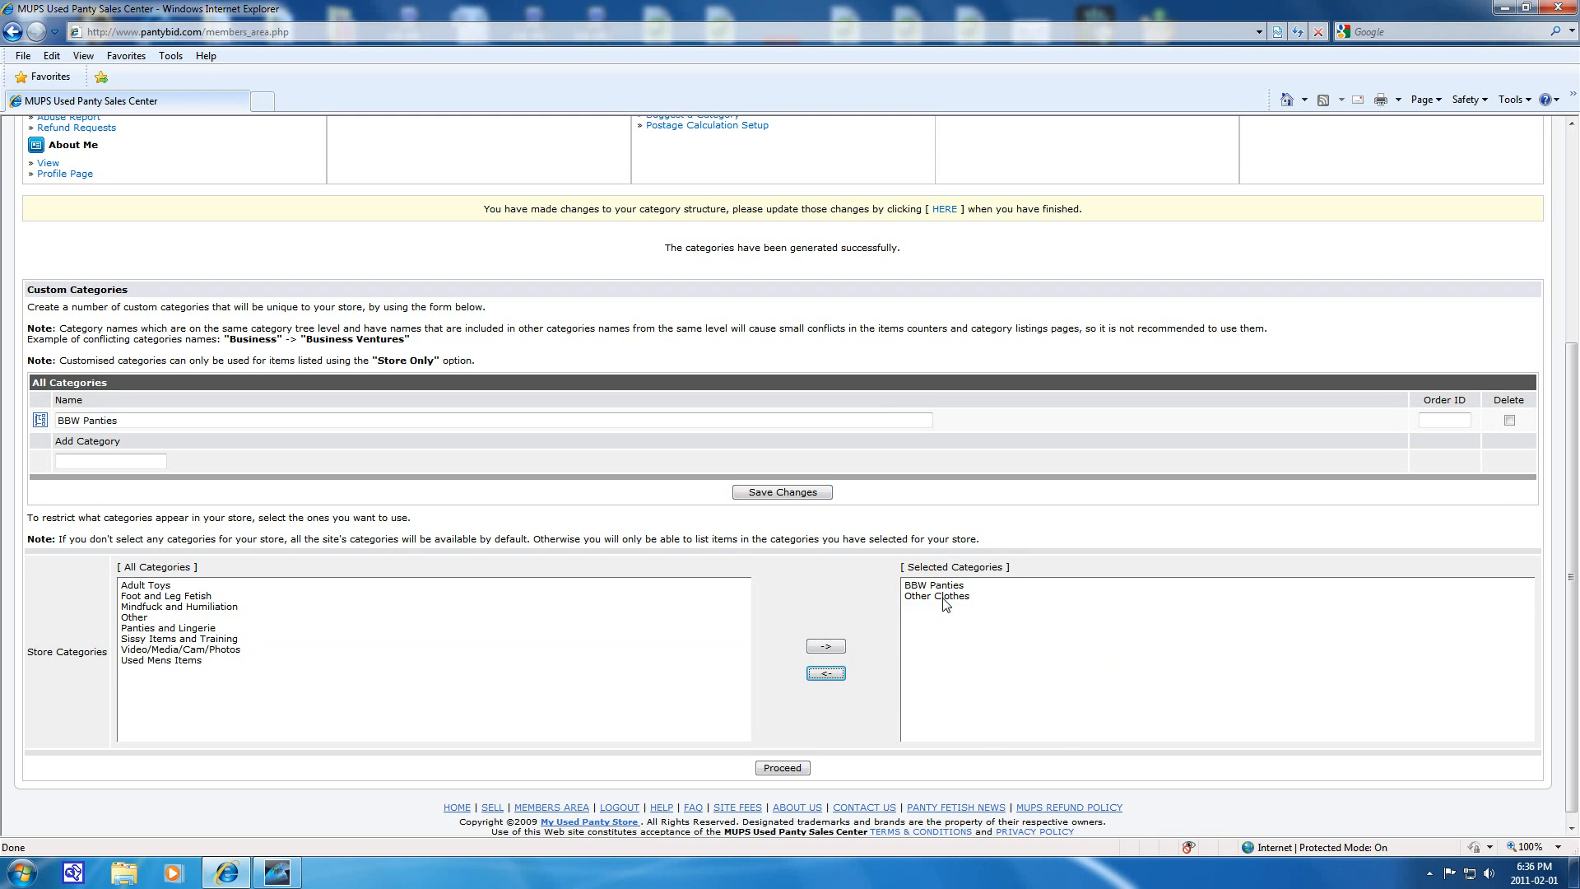
left_click(947, 599)
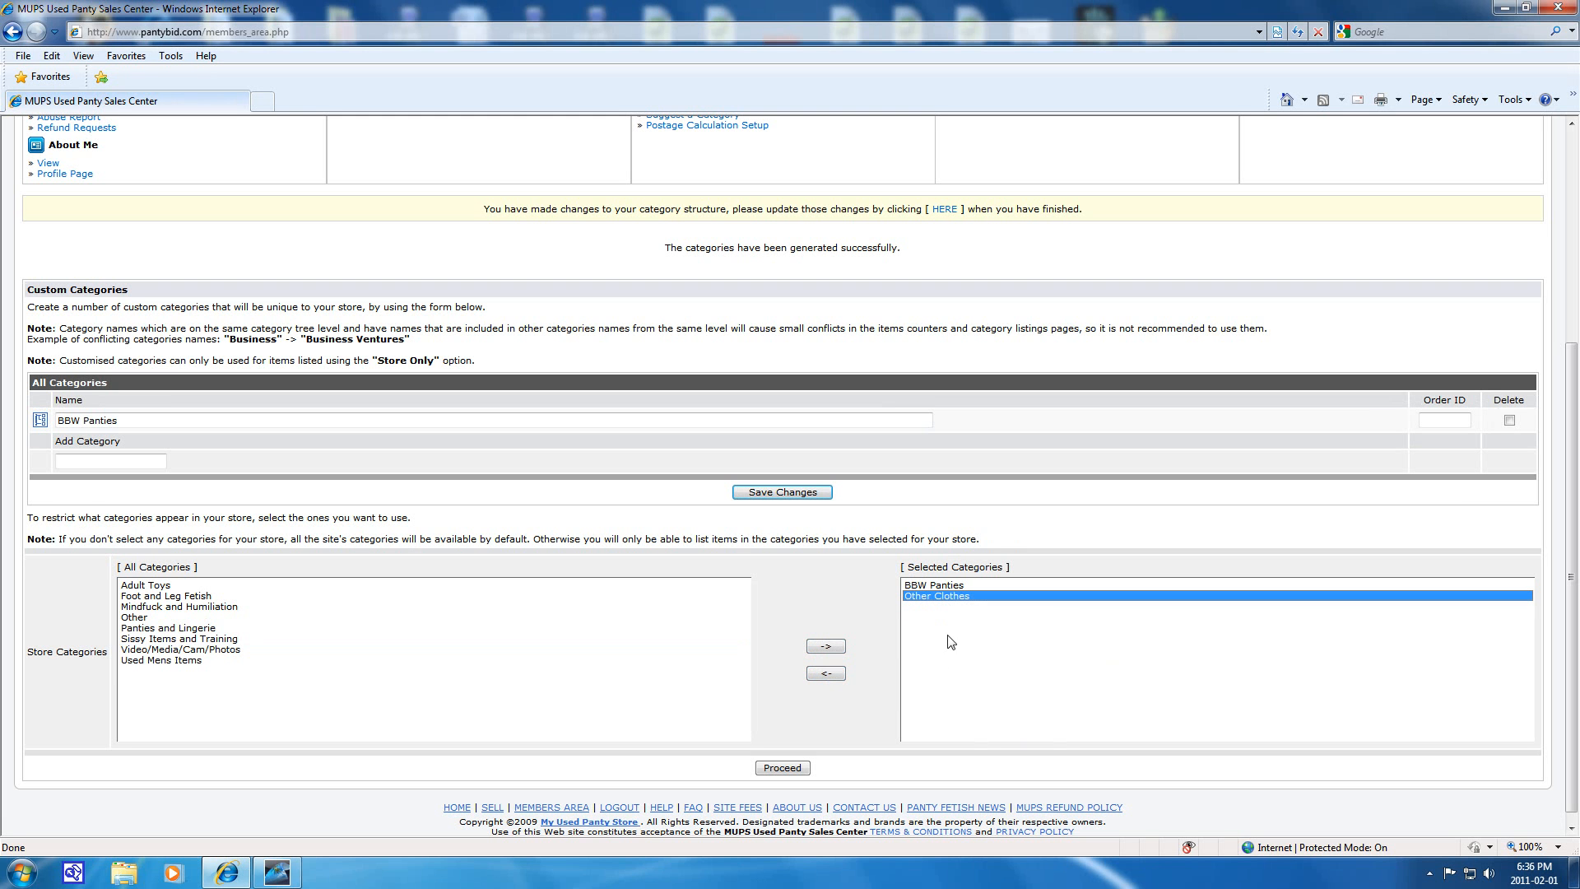
left_click(825, 674)
left_click(946, 586)
left_click(825, 673)
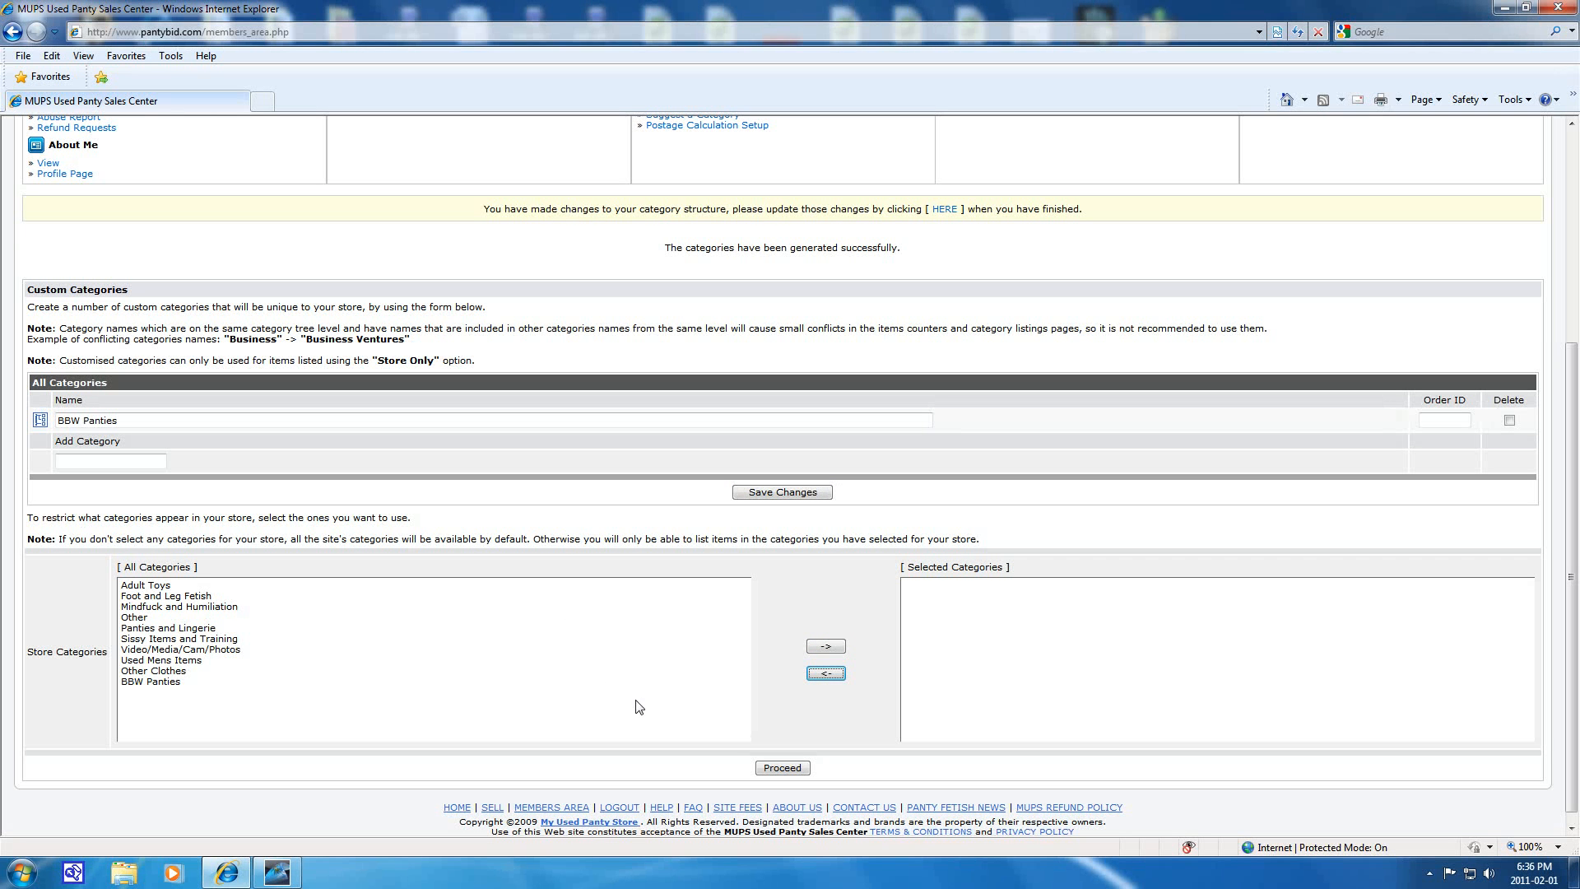
Save the store categories with no category selected as a restriction
left_click(780, 767)
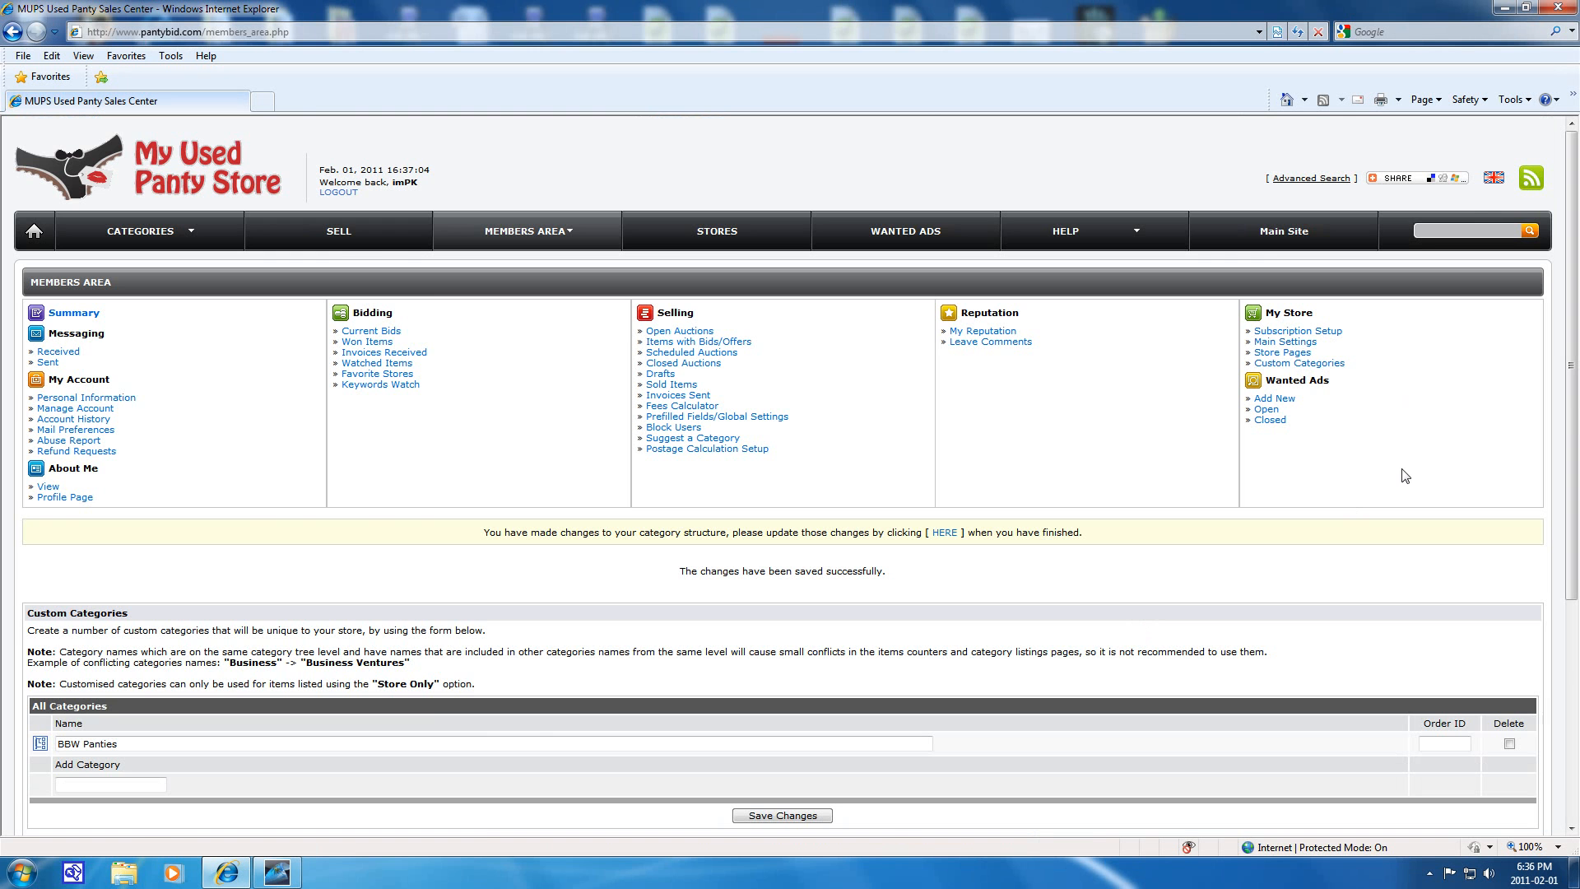
scroll(1138, 455, "down", 3)
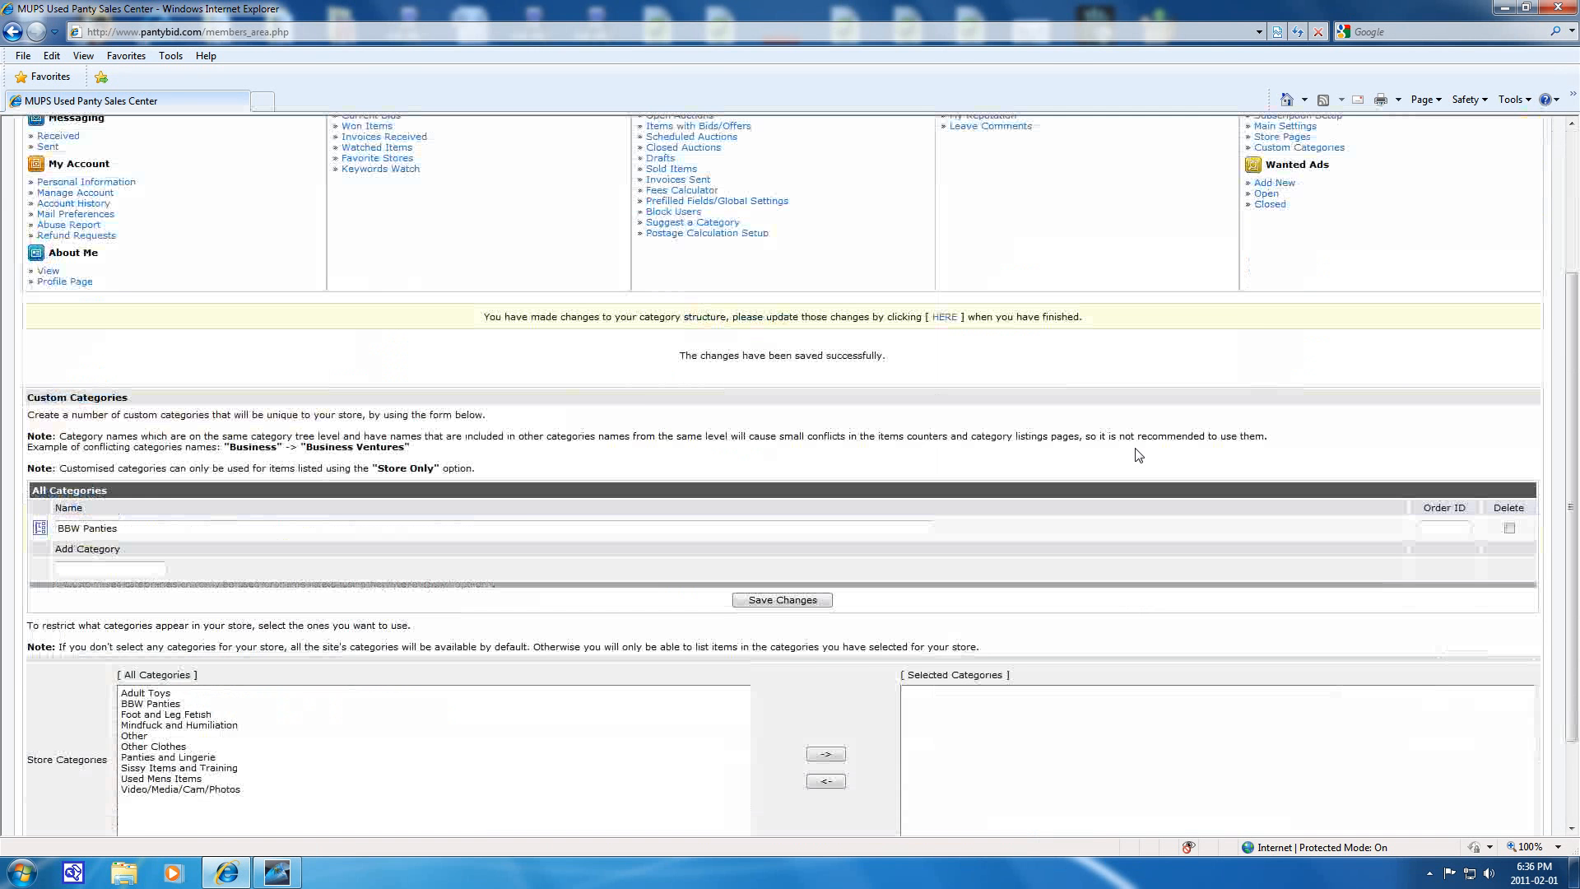
scroll(1138, 455, "up", 3)
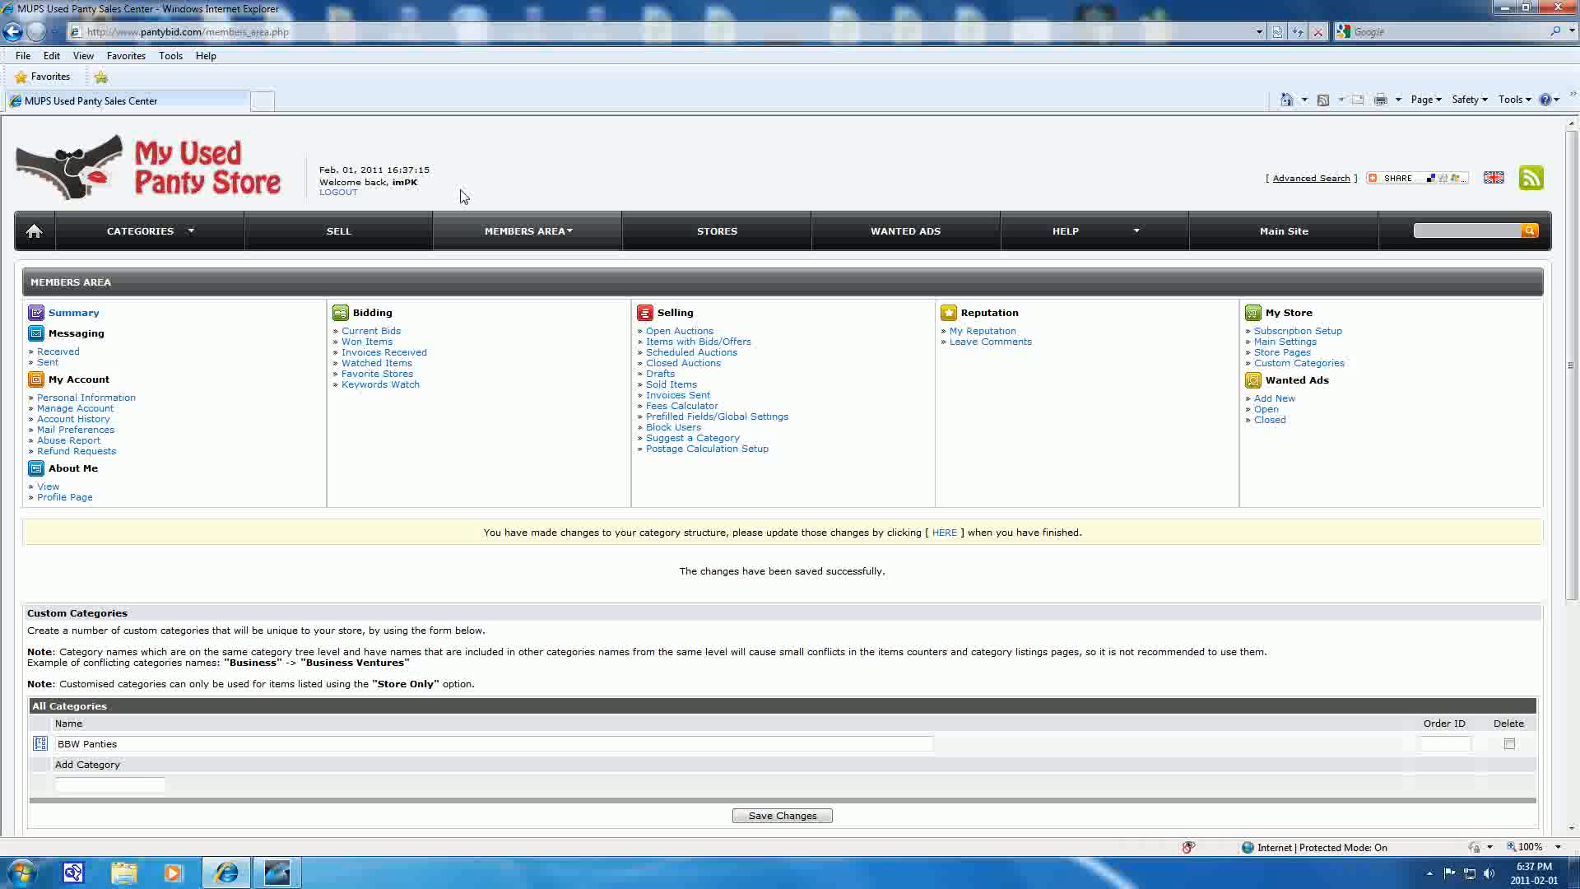
mouse_move(277, 879)
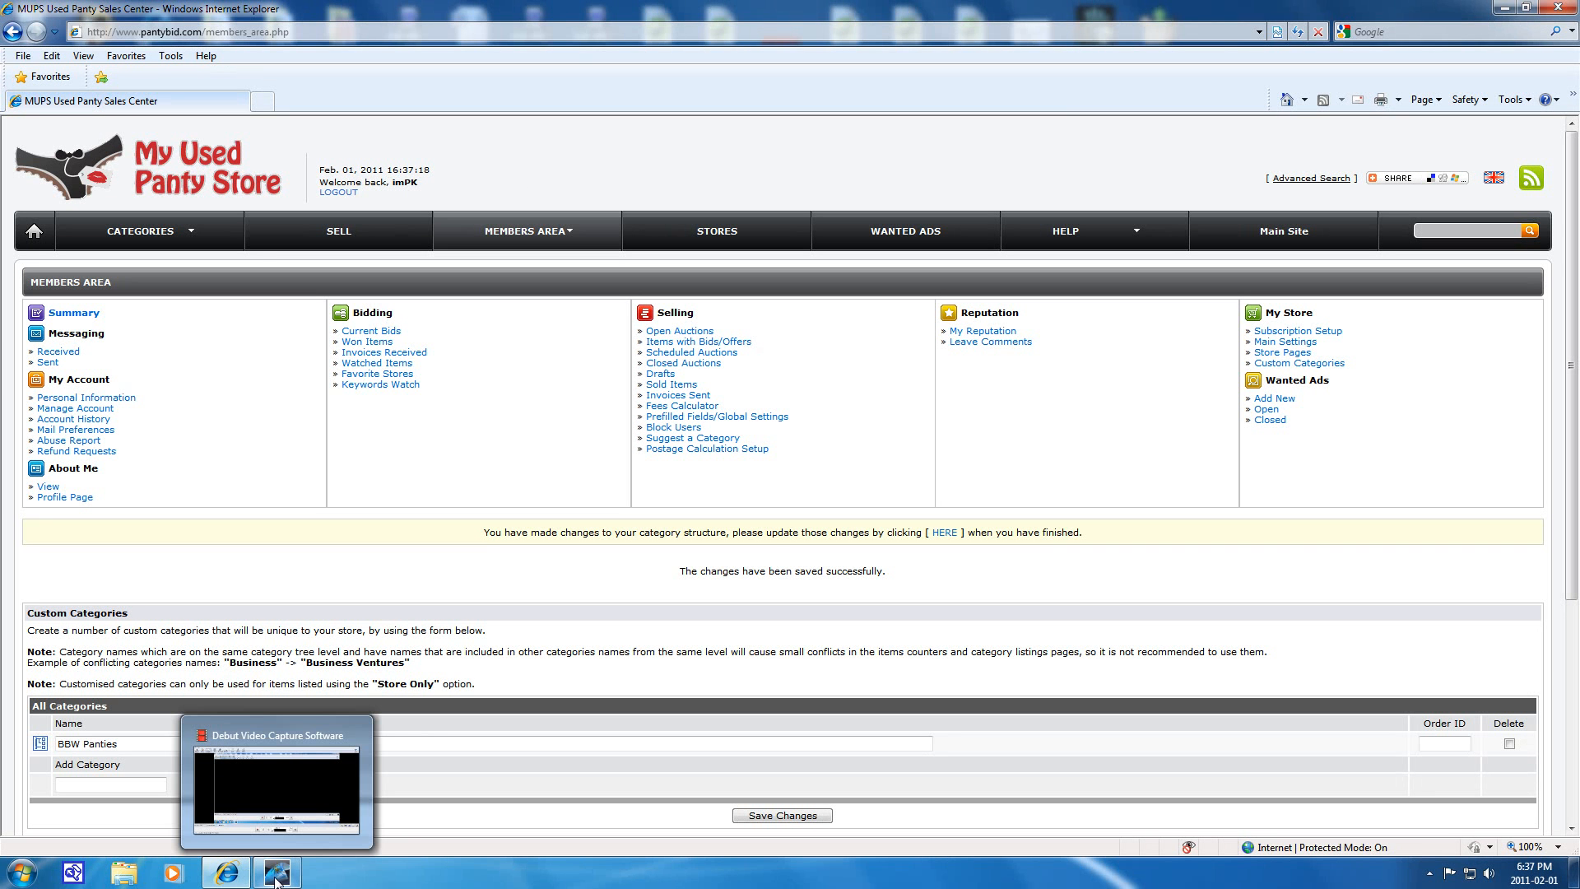